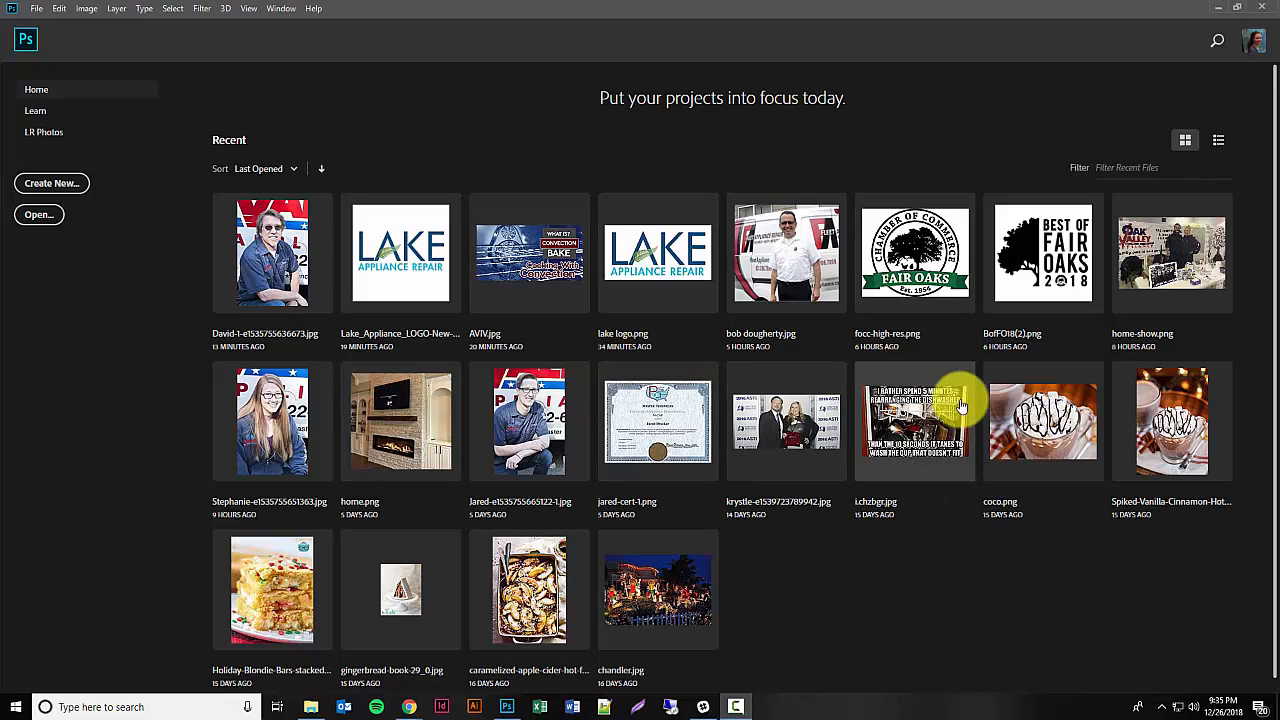
left_click(1035, 432)
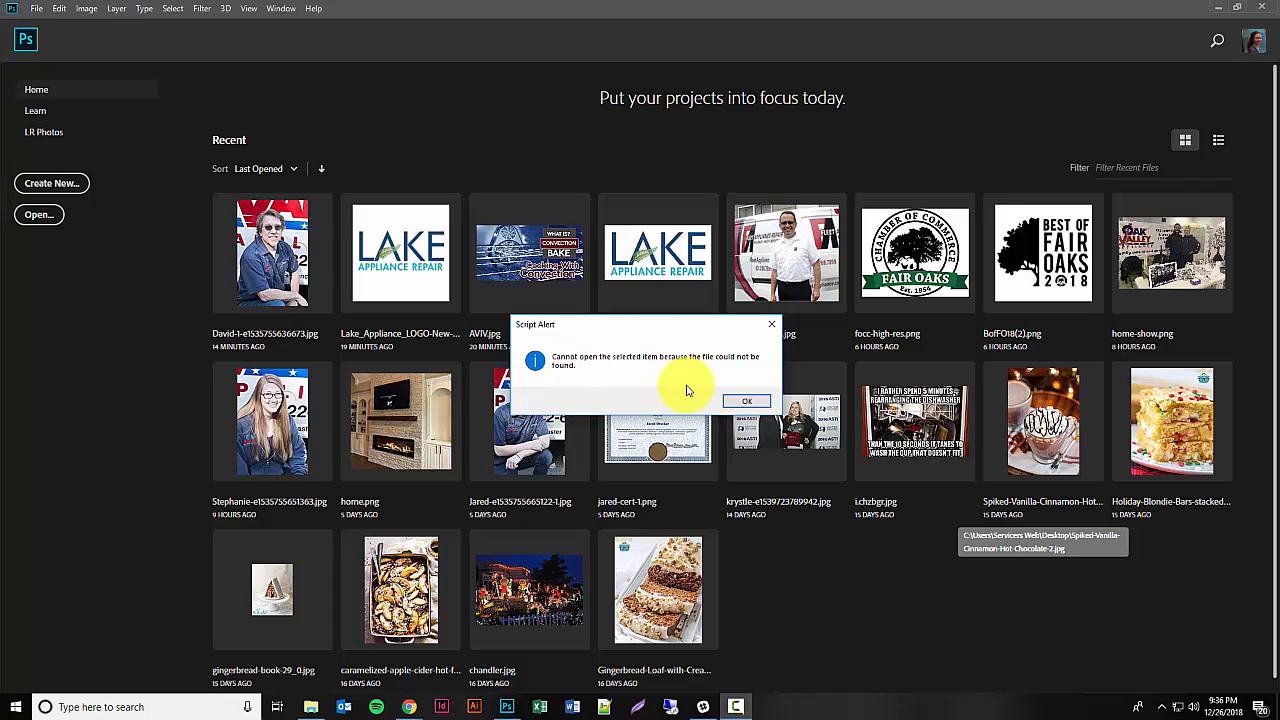
left_click(740, 400)
left_click(39, 214)
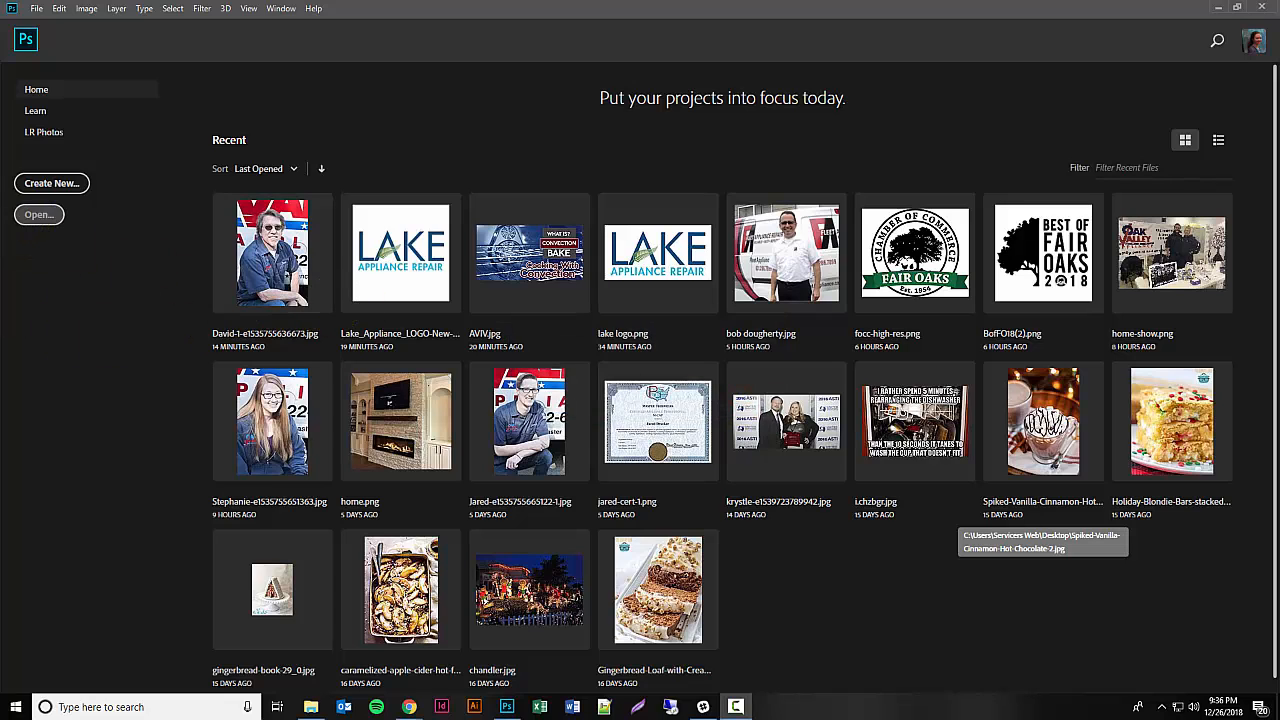
Step: Open the cat photo pexels-photo-617278 from the Images folder in Photoshop and minimize the folder window
left_click(305, 700)
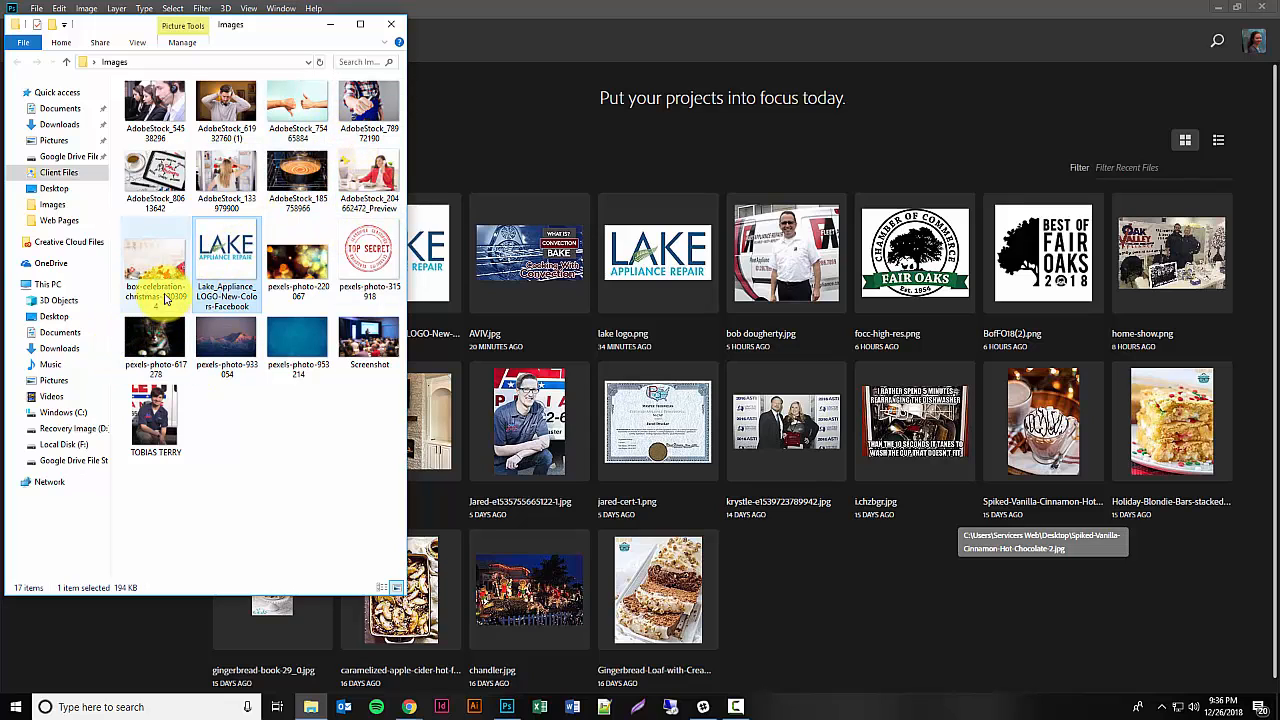
left_click_drag(155, 340, 796, 151)
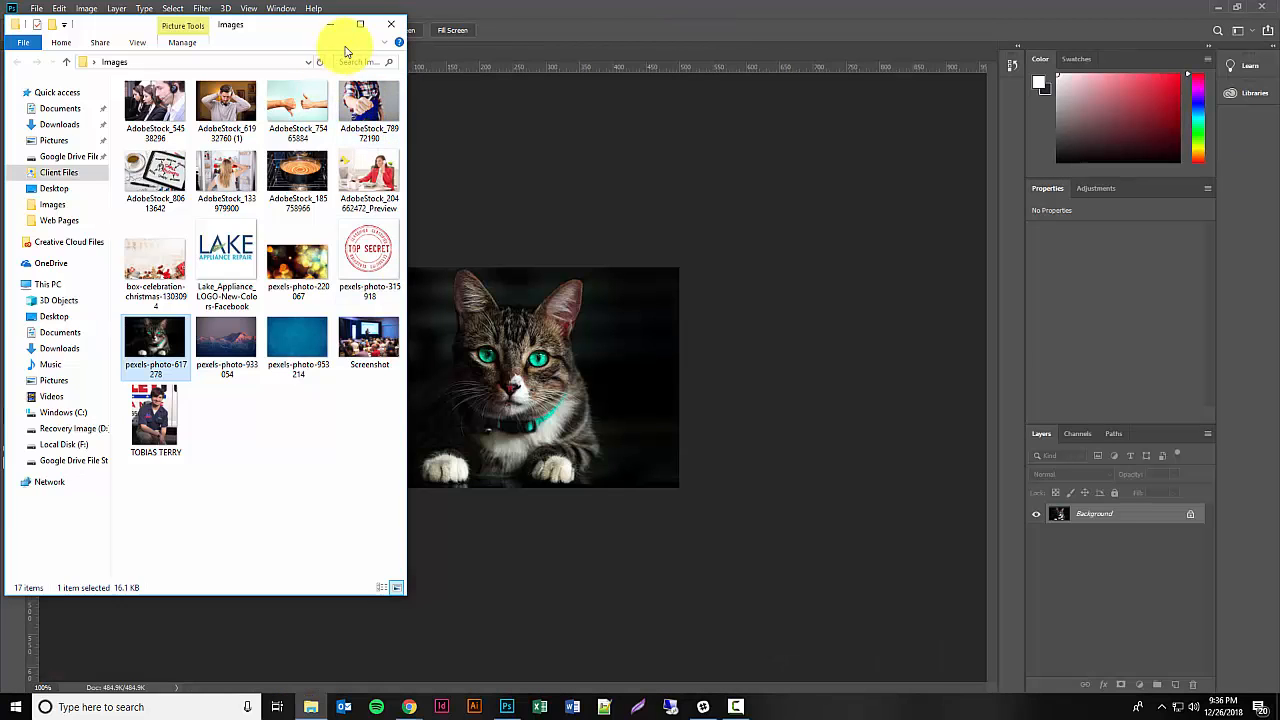
left_click(336, 25)
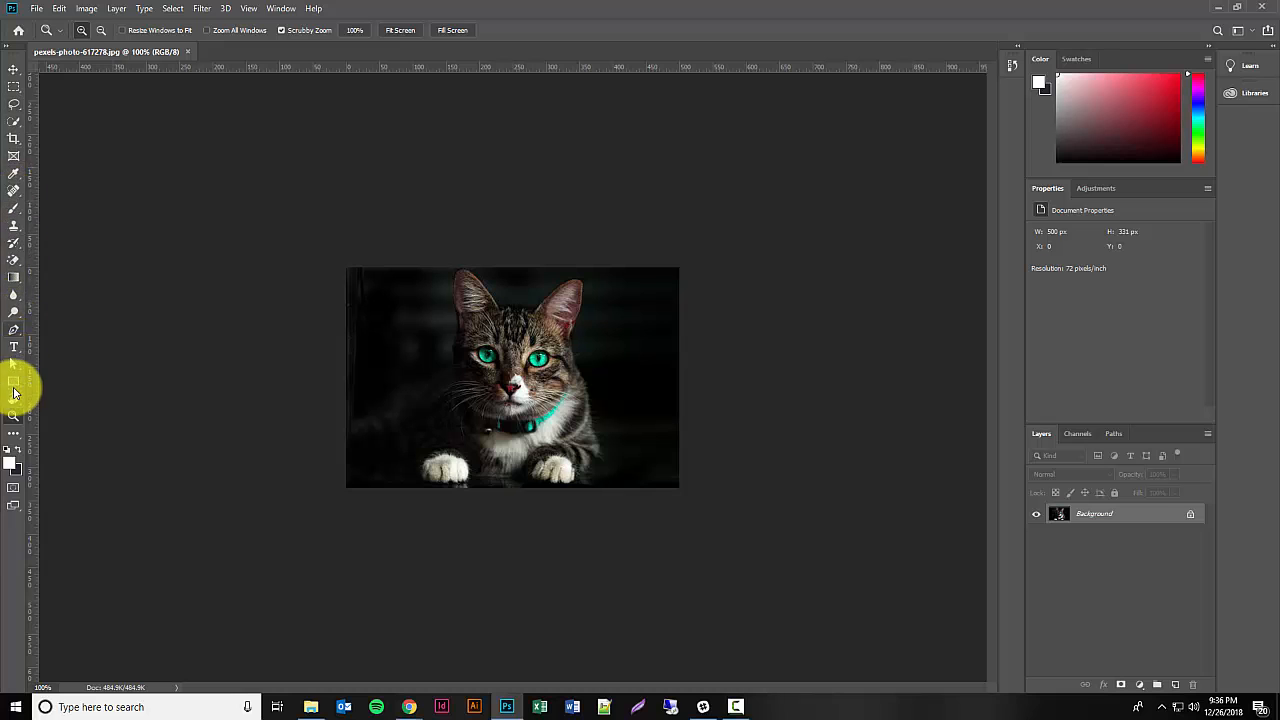
Step: Try to reposition the cat photo's Background layer with the Move tool, without converting it to a normal layer
left_click(14, 69)
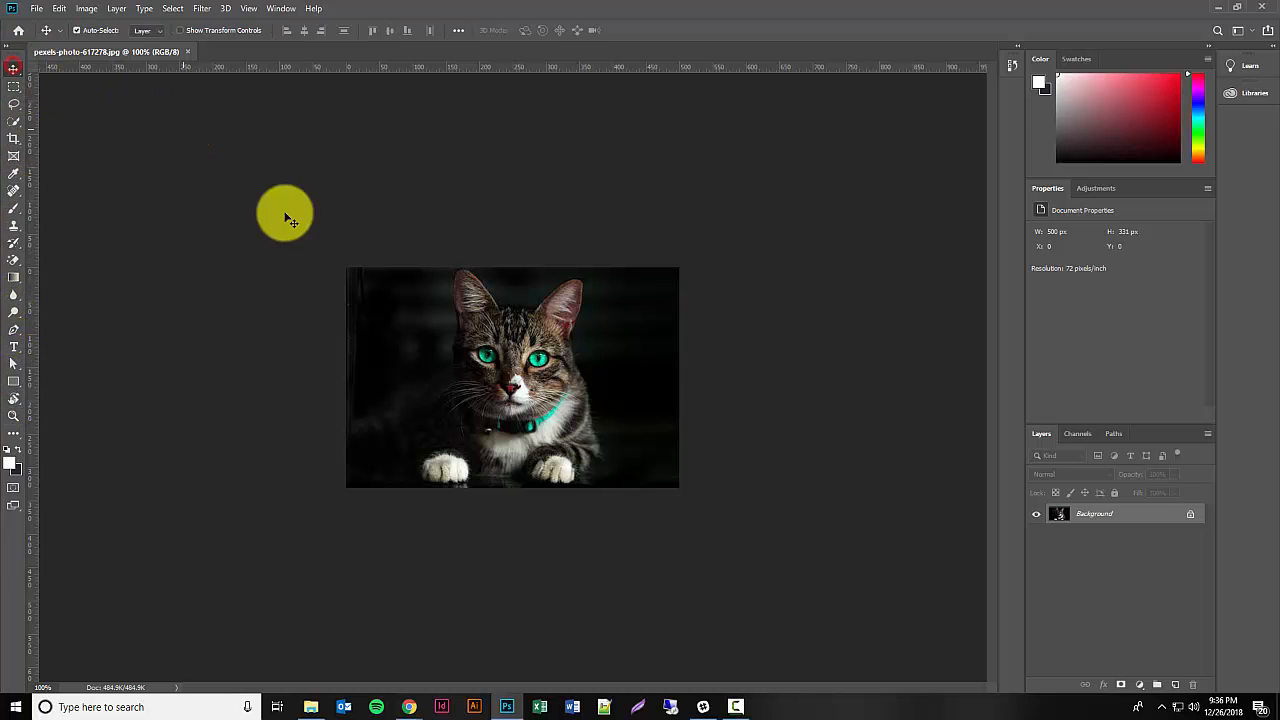
left_click_drag(510, 350, 495, 351)
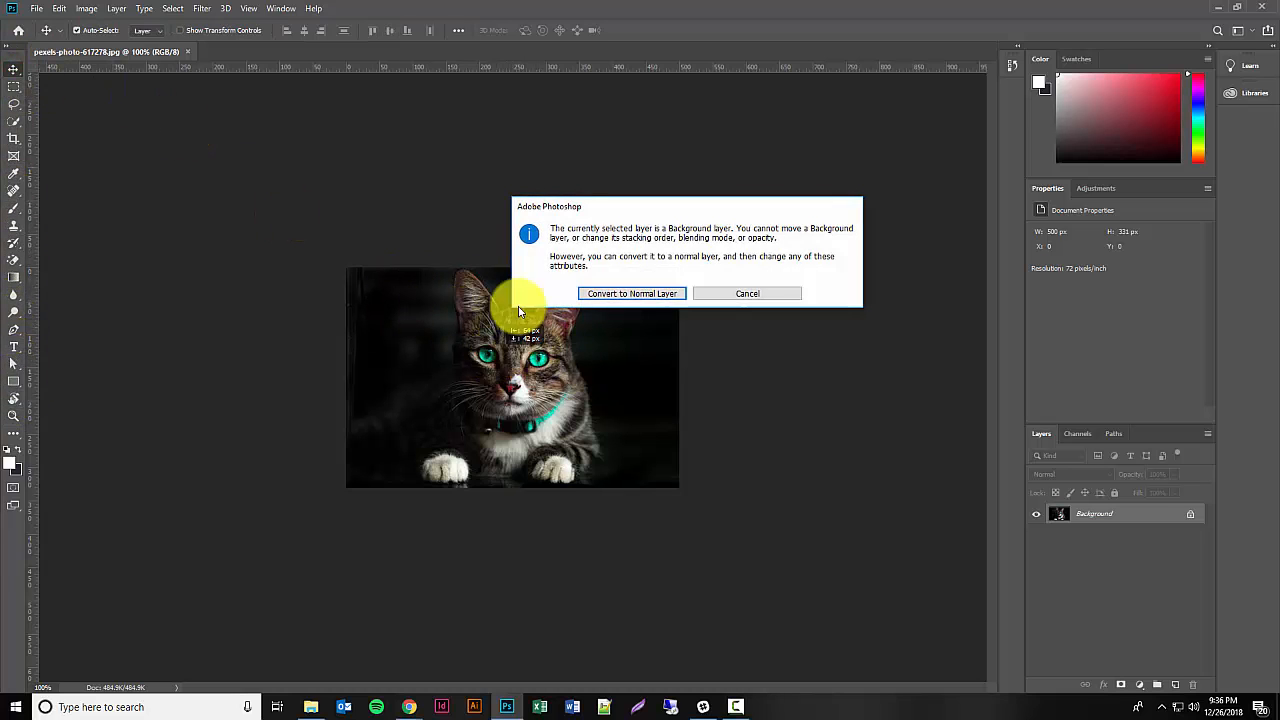
left_click(754, 292)
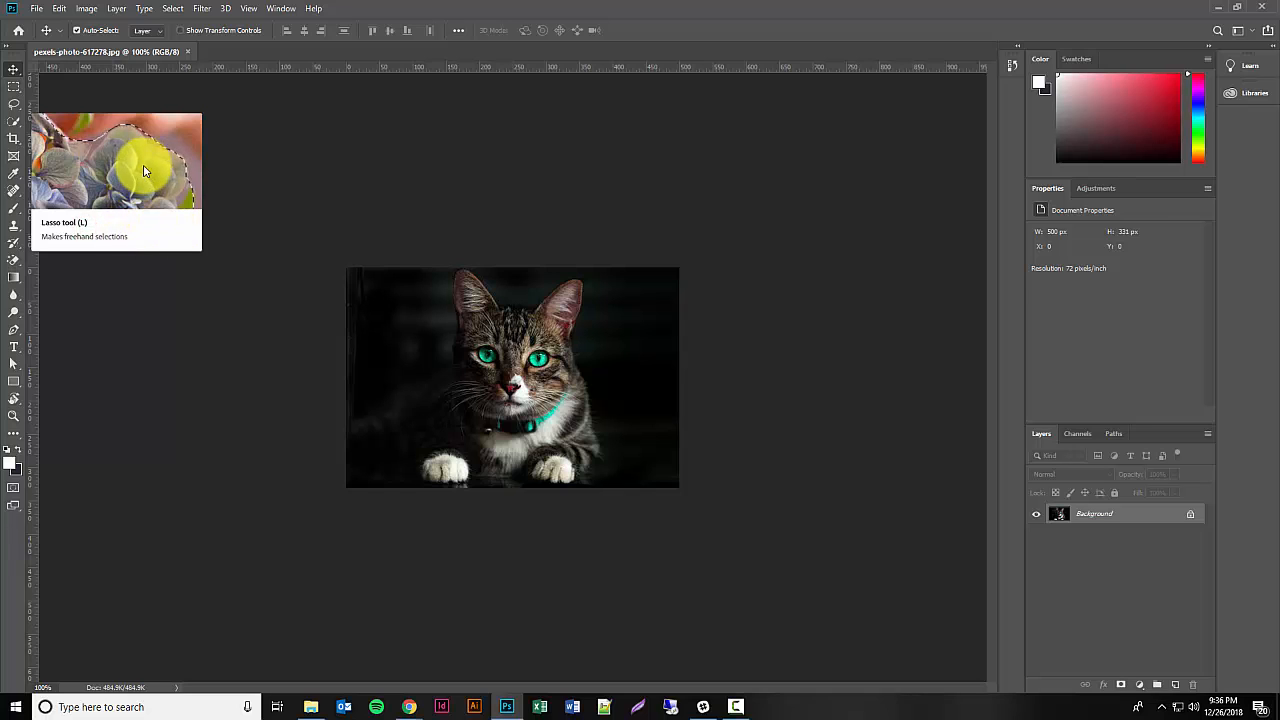
Step: Try the Quick Selection tool with a stroke from the cat's nose to its paw, and deselect the result
left_click(13, 69)
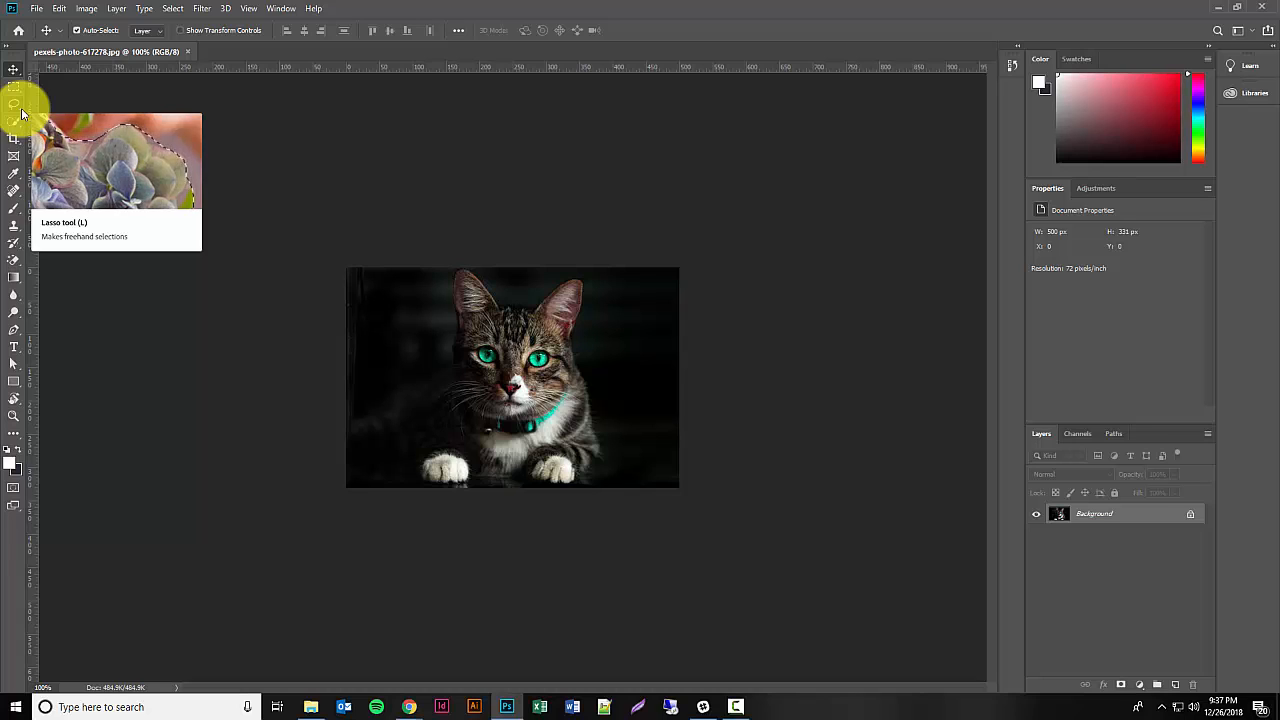
left_click(21, 110)
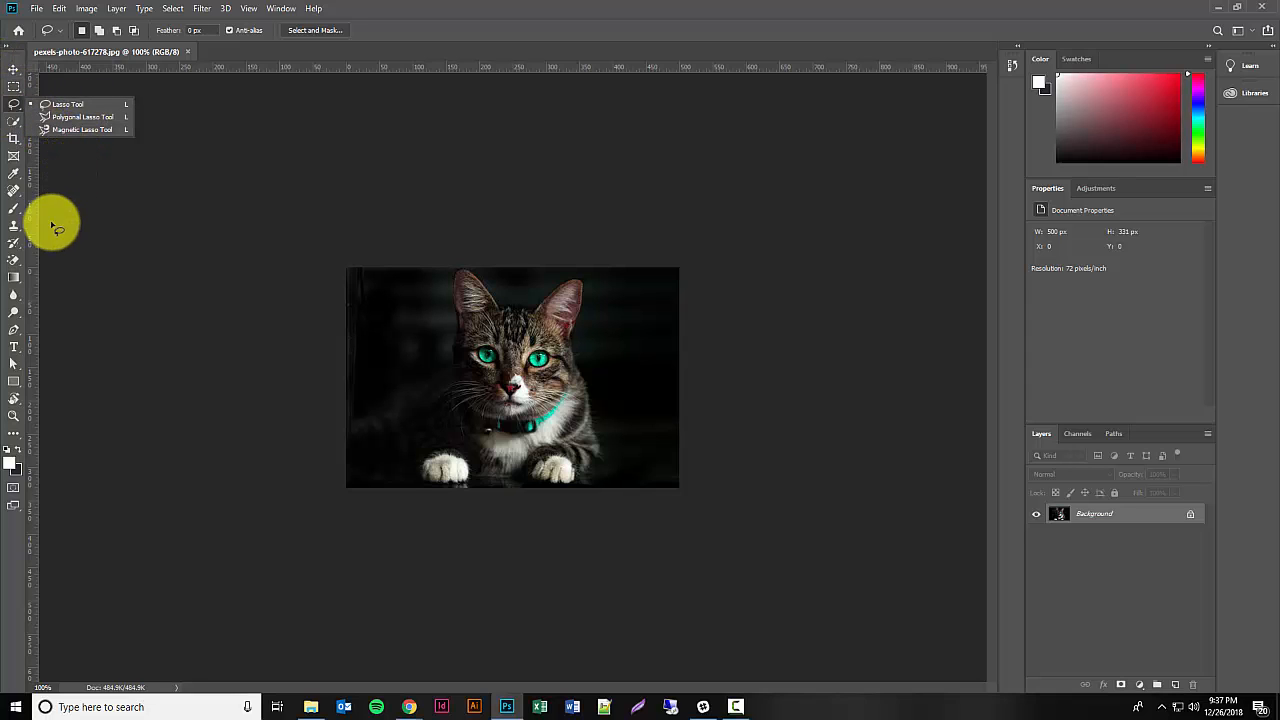
left_click(20, 128)
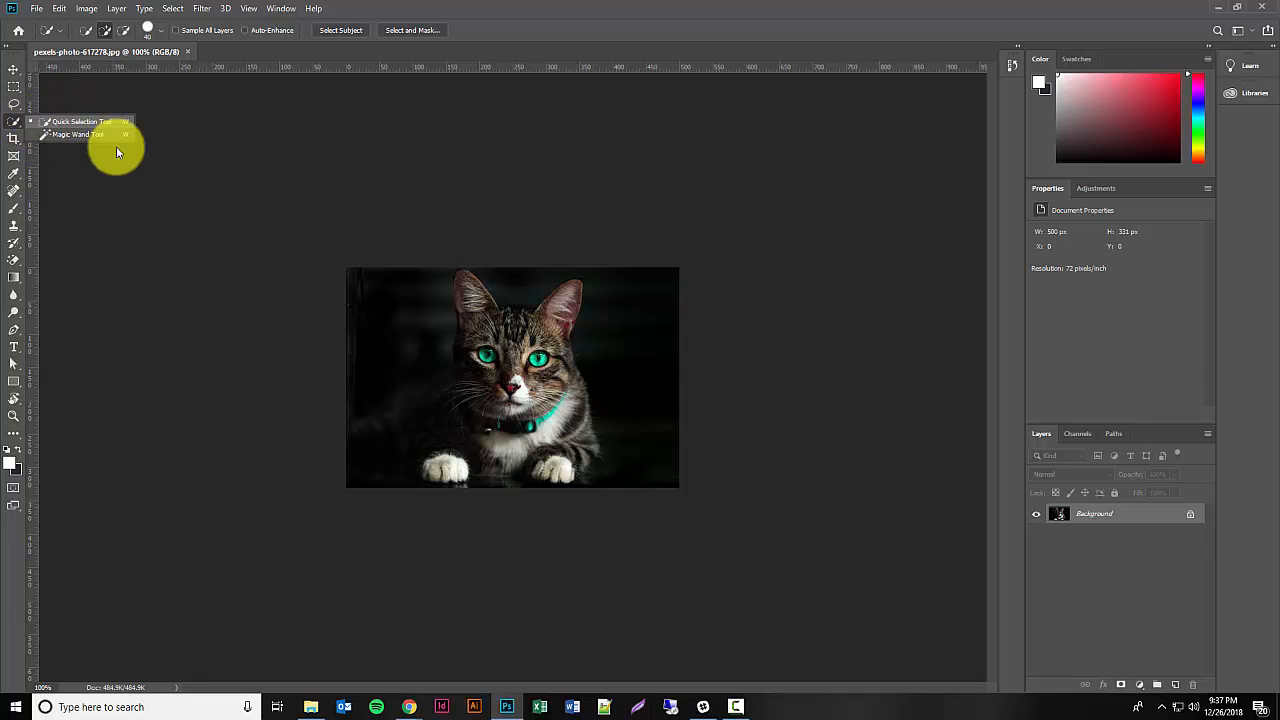
mouse_move(514, 380)
left_mouse_down()
mouse_move(489, 337)
mouse_move(503, 320)
mouse_move(542, 322)
mouse_move(560, 300)
mouse_move(553, 323)
mouse_move(484, 309)
mouse_move(468, 284)
mouse_move(484, 362)
mouse_move(474, 416)
mouse_move(455, 461)
left_mouse_up()
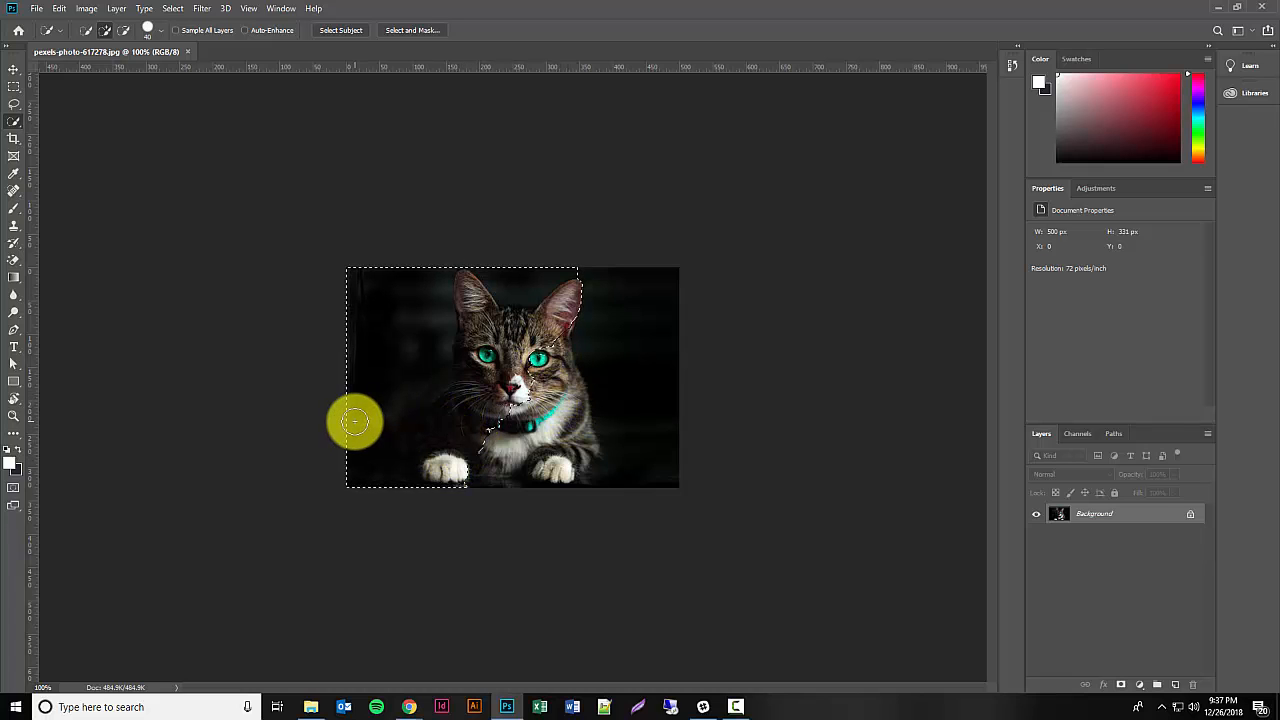
key("ctrl+d")
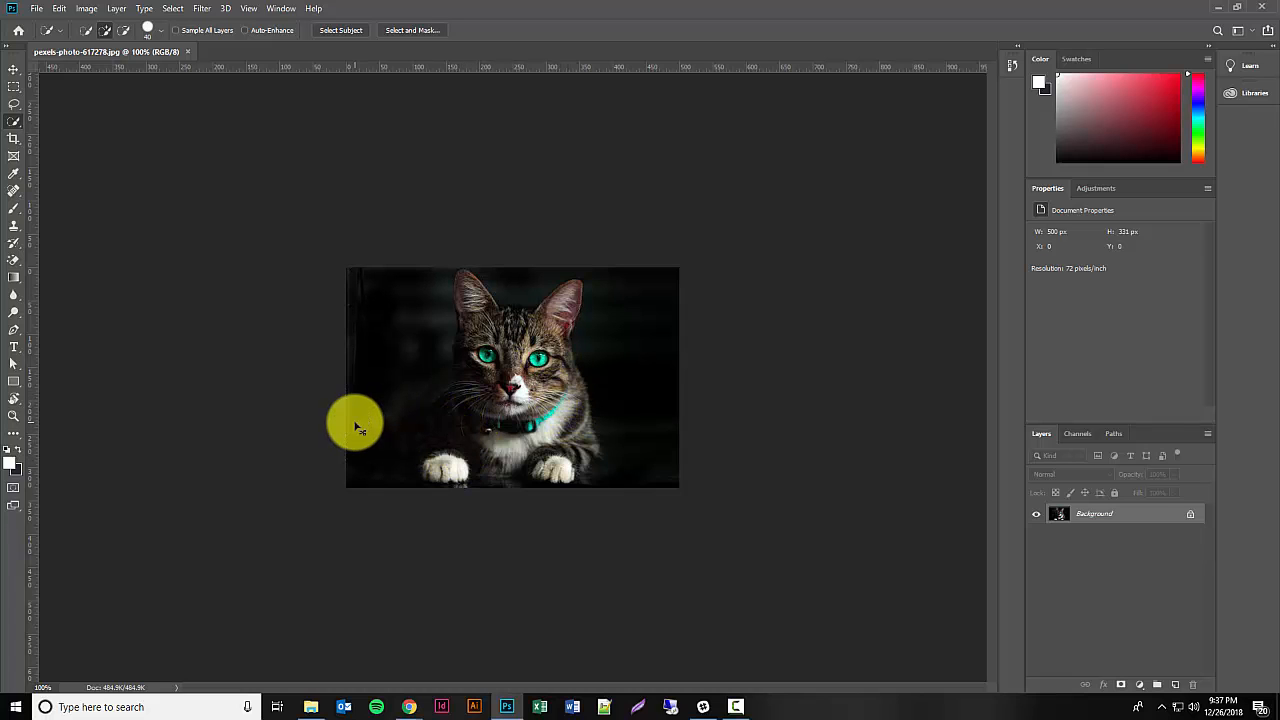
Step: Sample the teal of the cat's eye as the foreground color with the Eyedropper, and show the healing tool variants
left_click(22, 178)
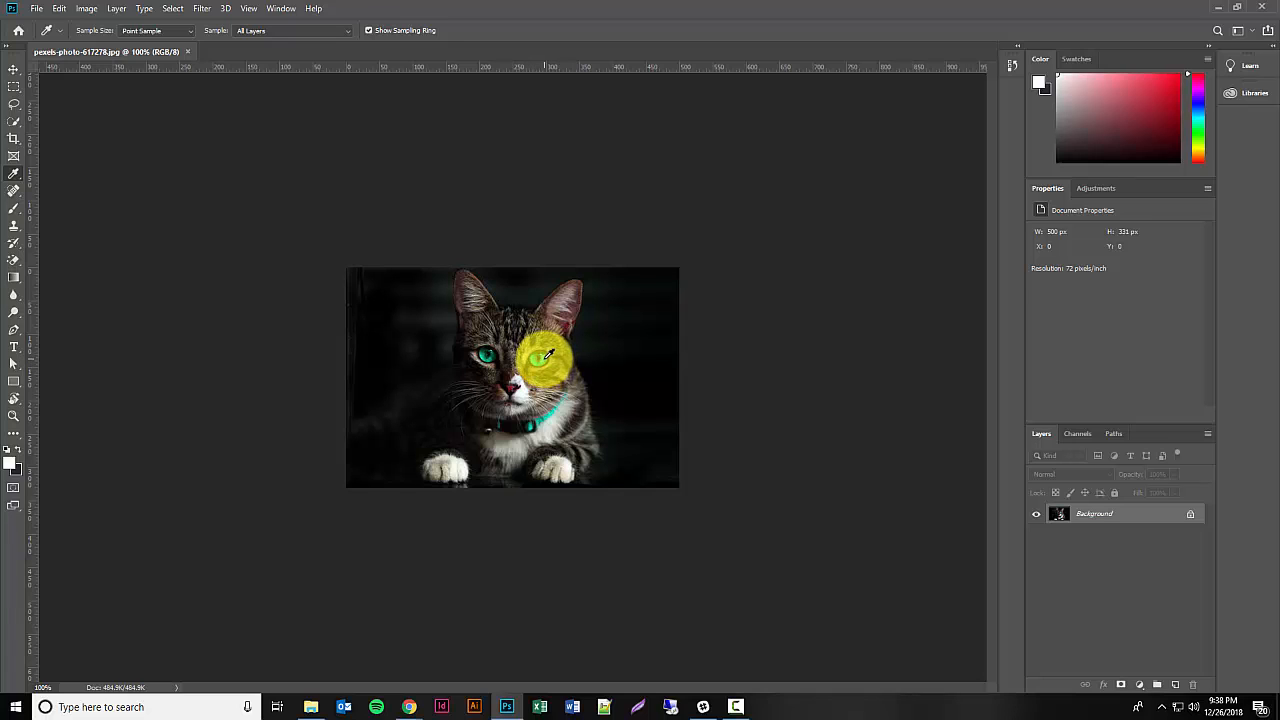
left_click(548, 355)
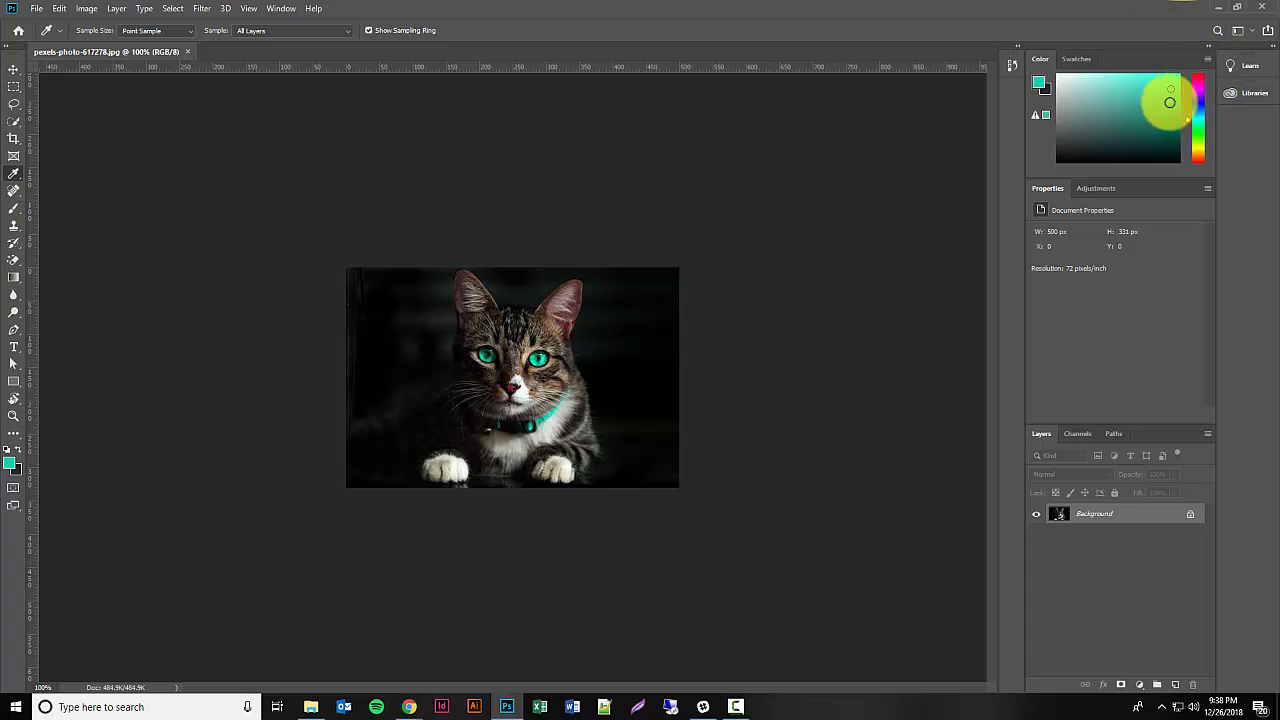
left_click(14, 190)
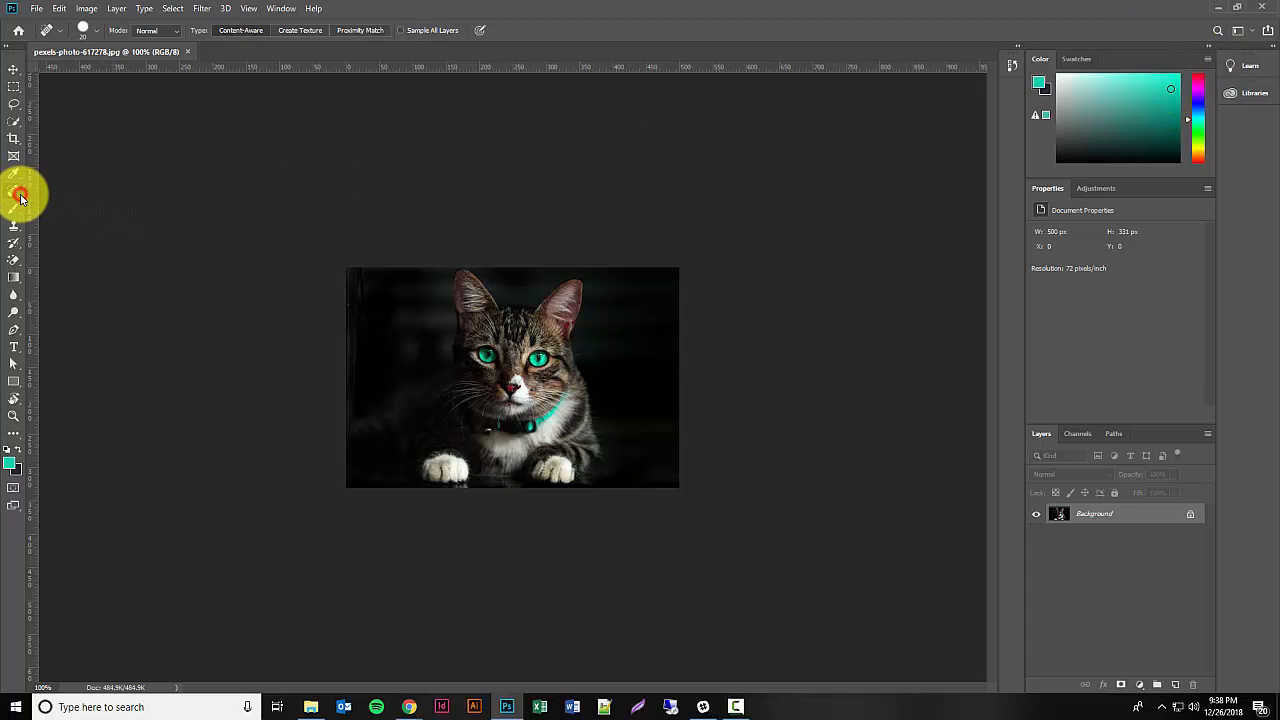
left_click(21, 196)
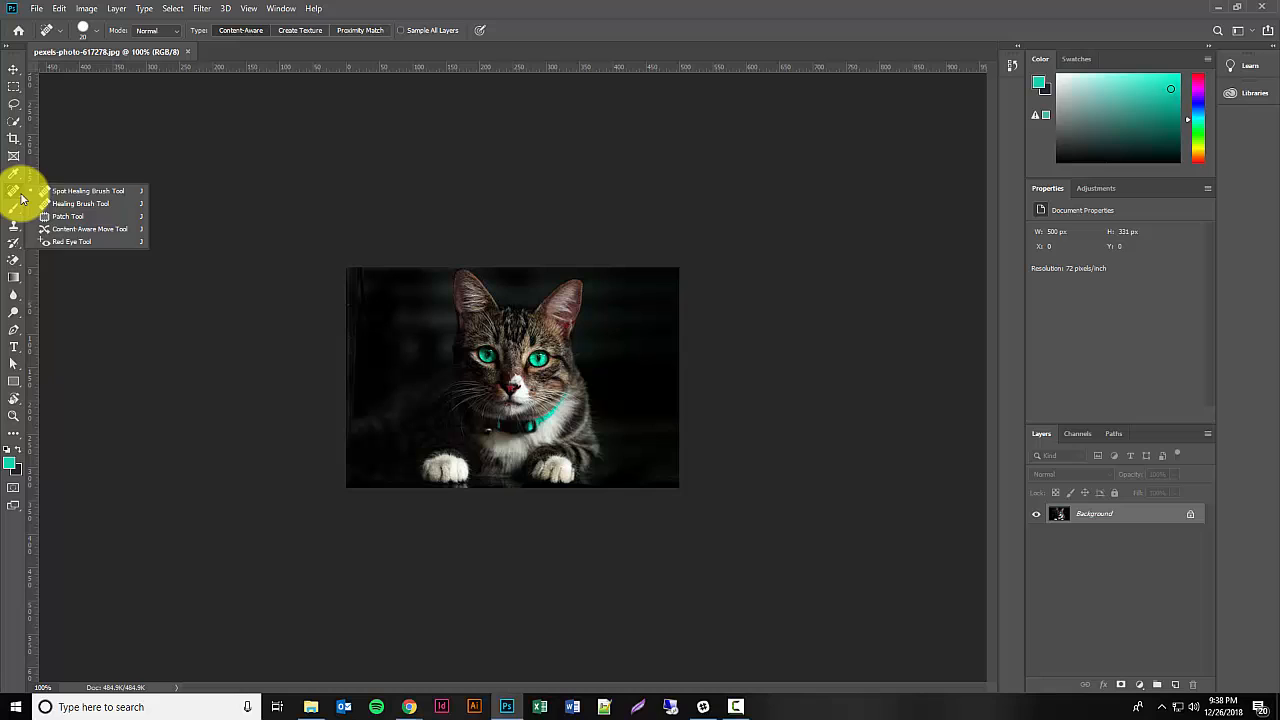
Step: Try the Magic Eraser on the dark background beside the cat, and undo the erasure
left_click(21, 268)
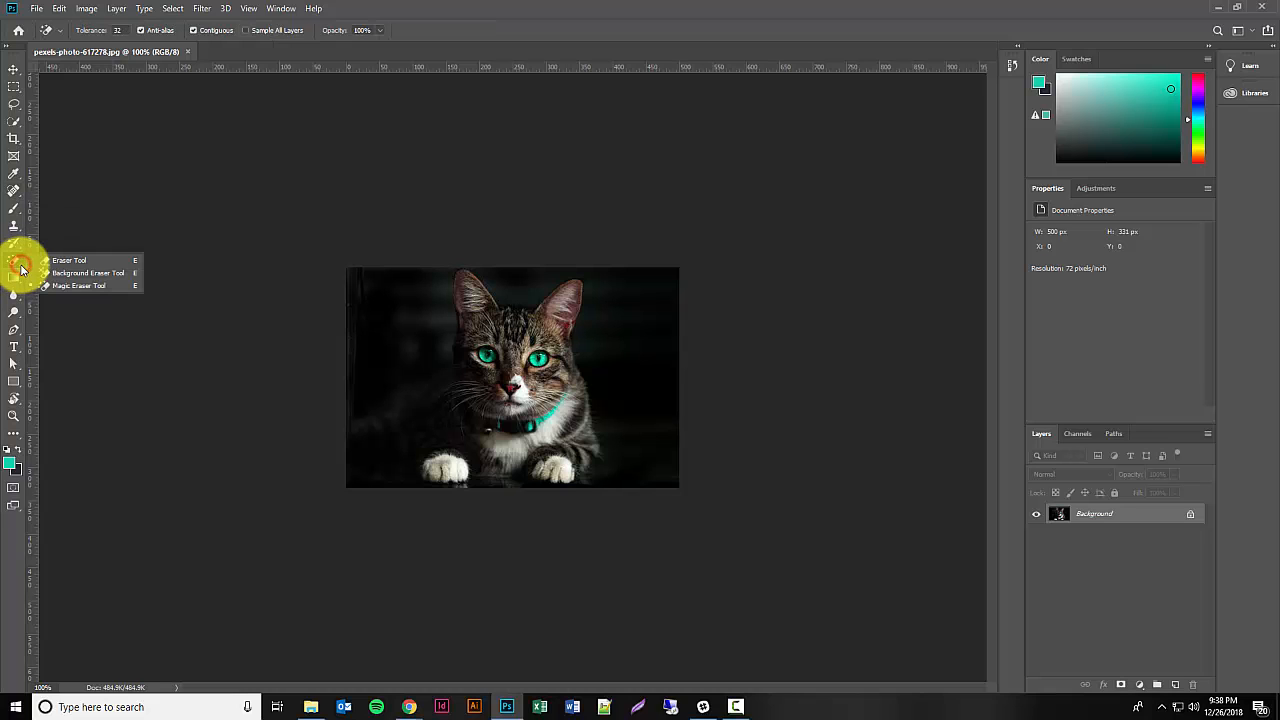
left_click(89, 286)
left_click(418, 302)
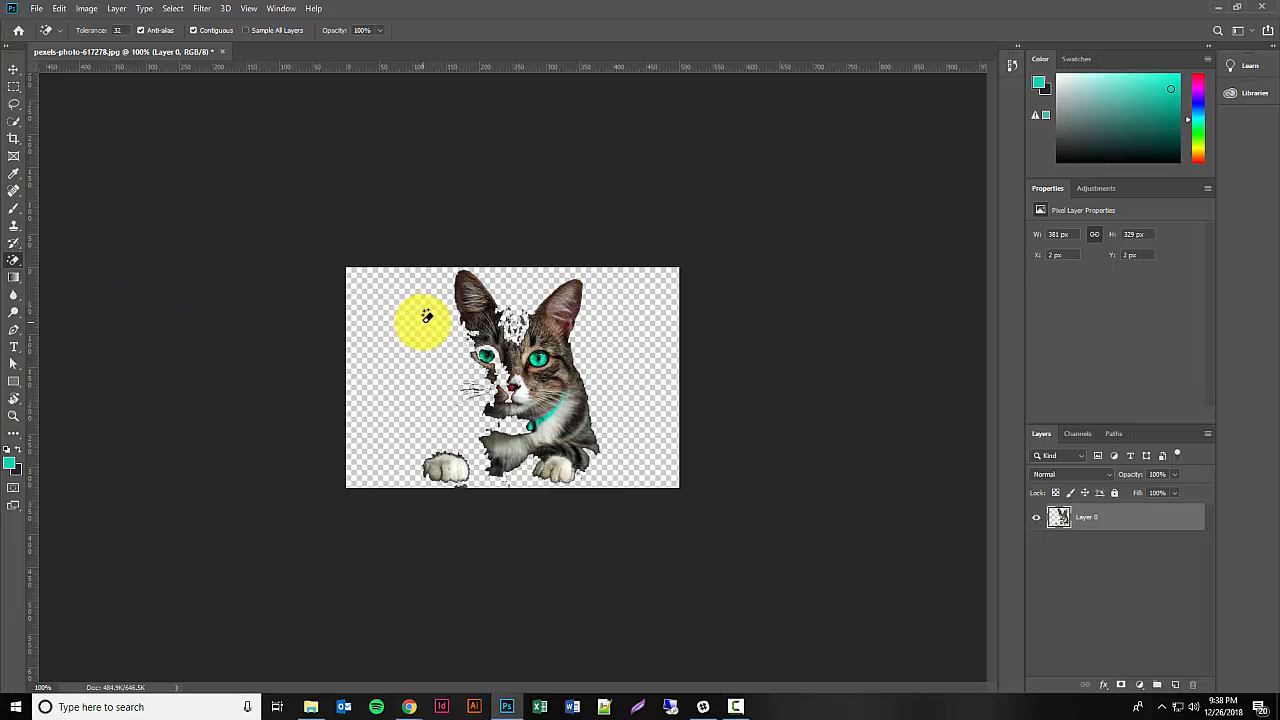
key("F12")
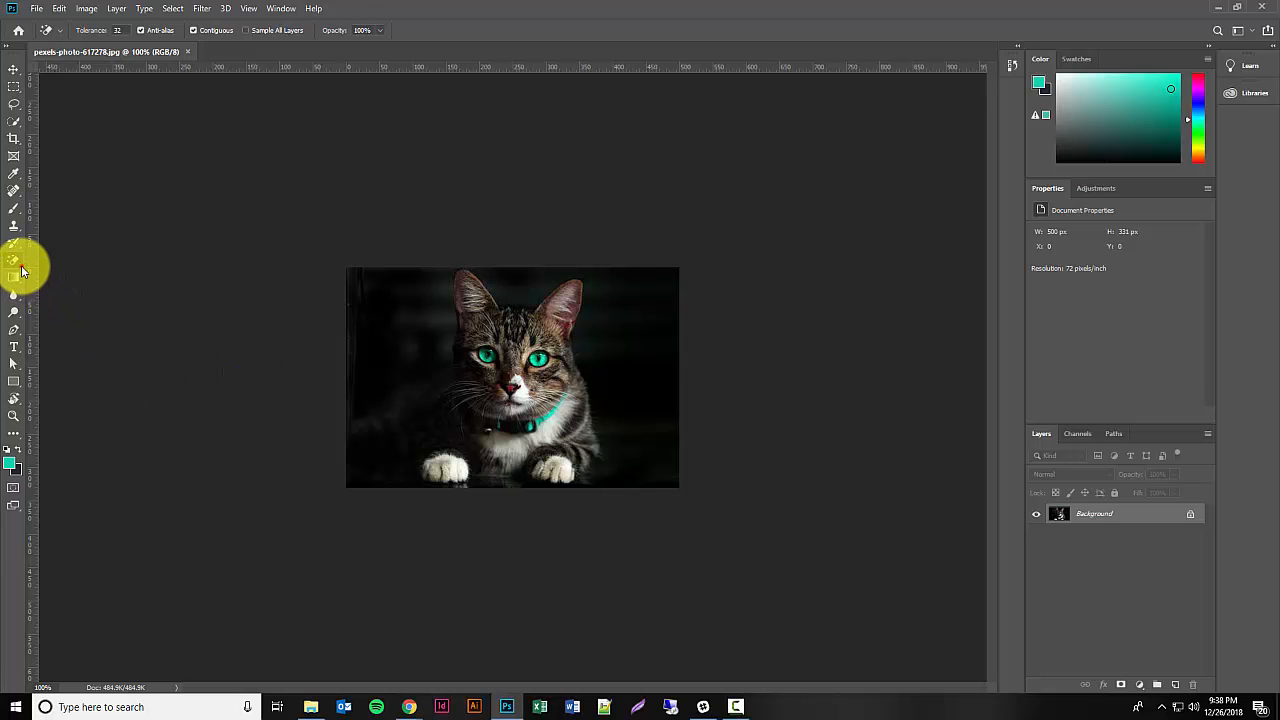
Step: Erase across the right side of the cat photo using the standard Eraser at 50% opacity
left_click(22, 268)
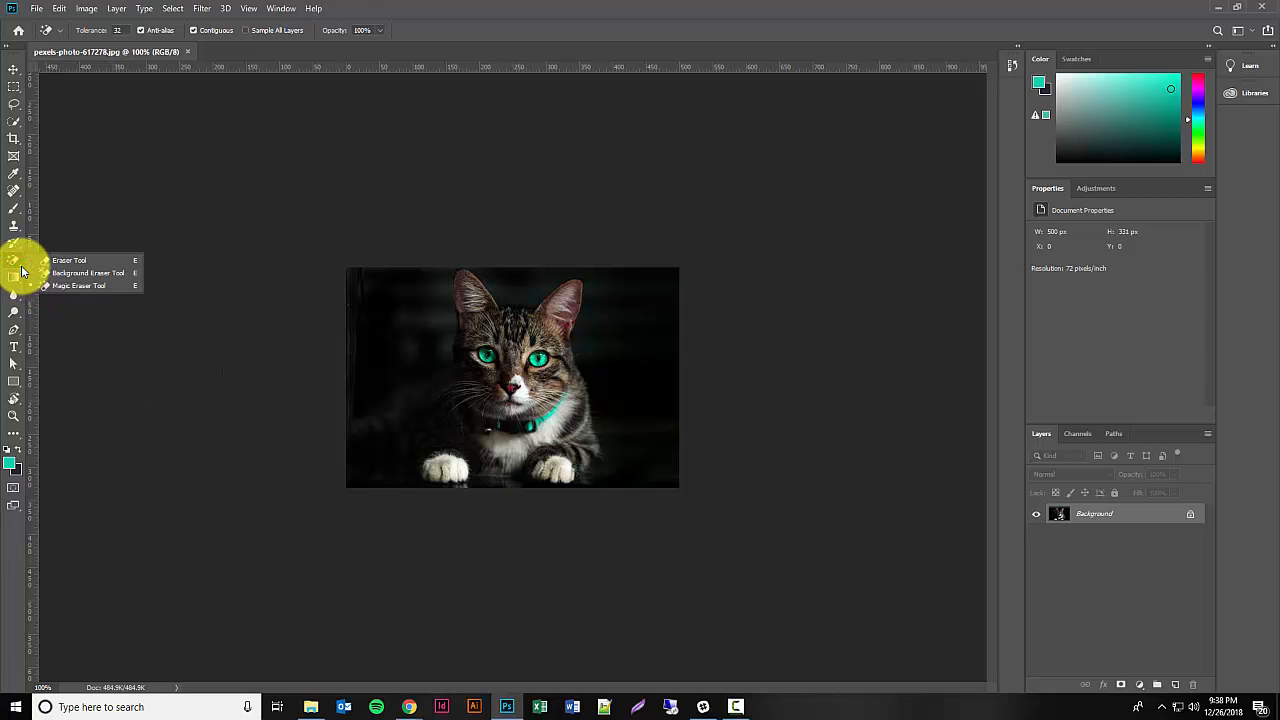
left_click(81, 263)
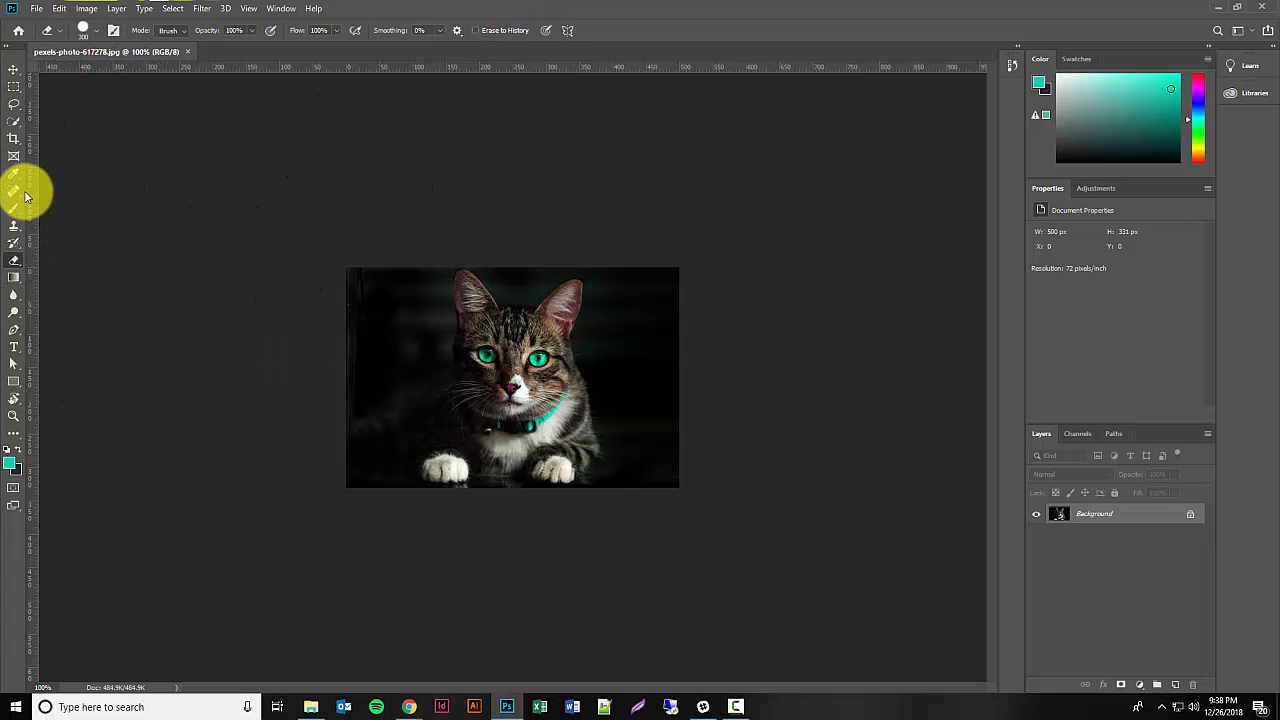
left_click(15, 121)
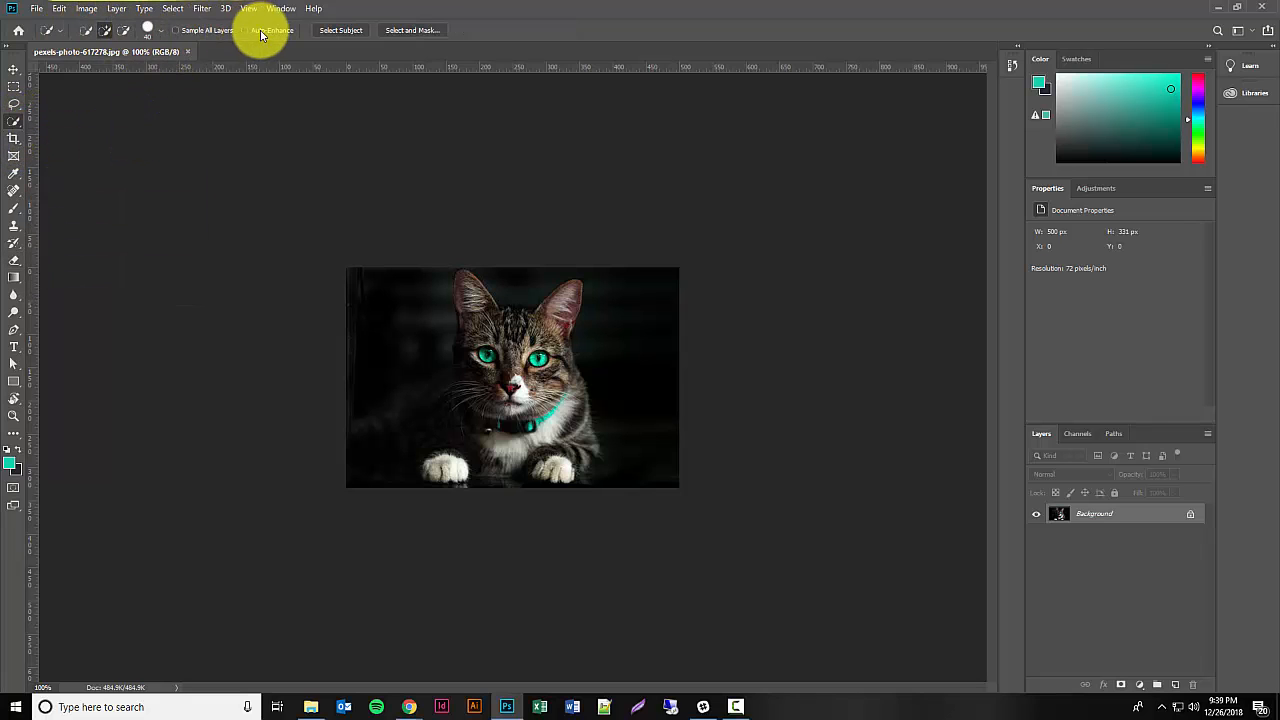
left_click(13, 263)
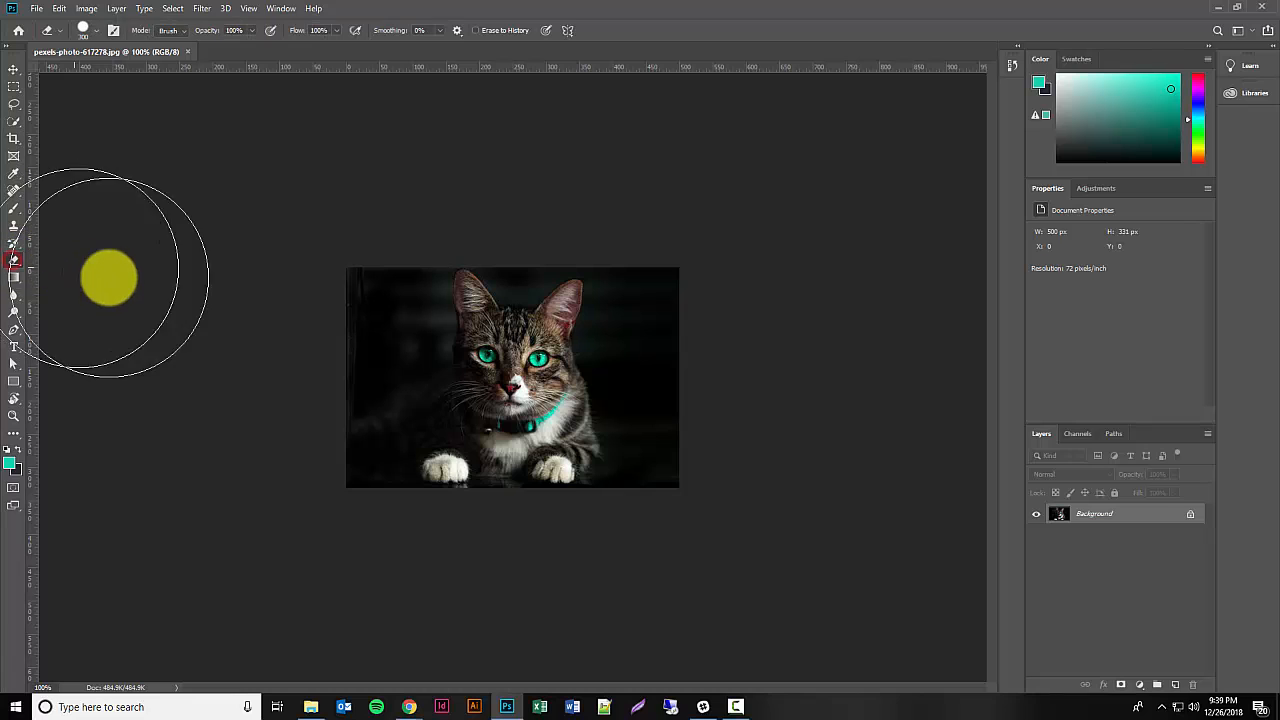
left_click(237, 31)
type("5")
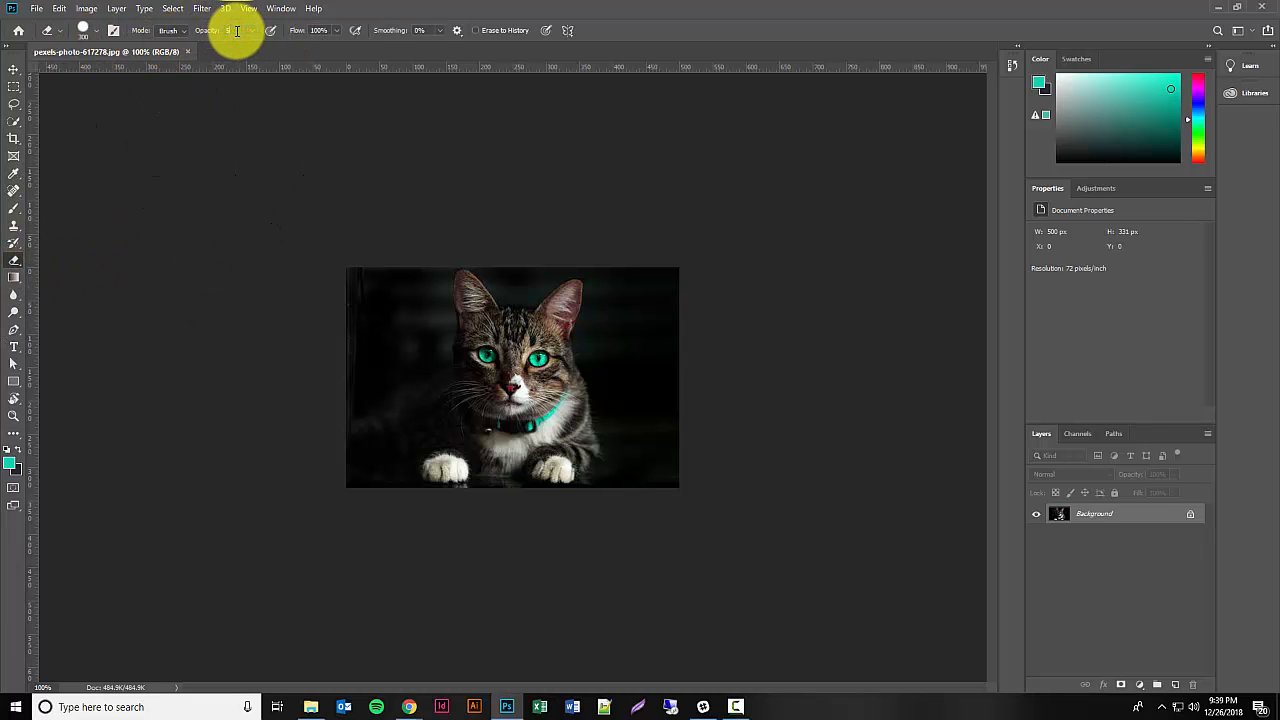
type("0")
mouse_move(637, 412)
left_mouse_down()
mouse_move(648, 384)
mouse_move(634, 393)
mouse_move(631, 350)
mouse_move(648, 418)
mouse_move(635, 378)
mouse_move(504, 240)
left_mouse_up()
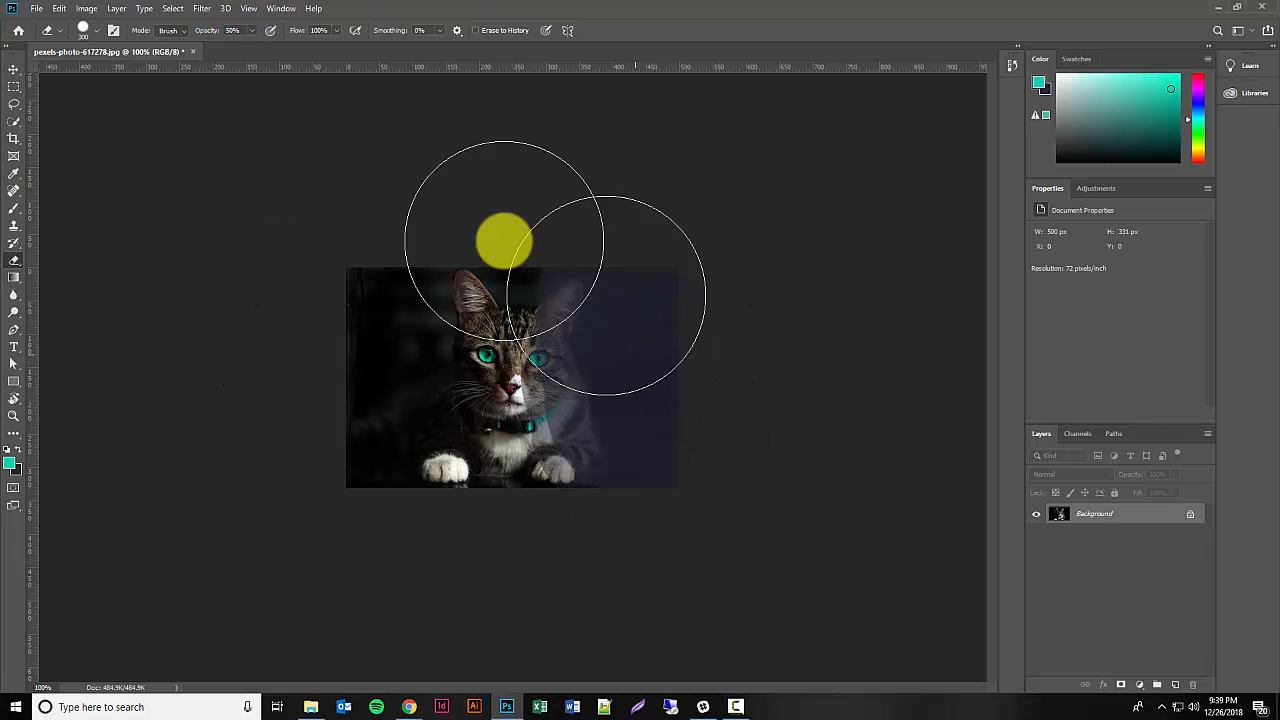
Step: Set the Eraser's opacity to 100% and erase the right part of the photo again
left_click(245, 30)
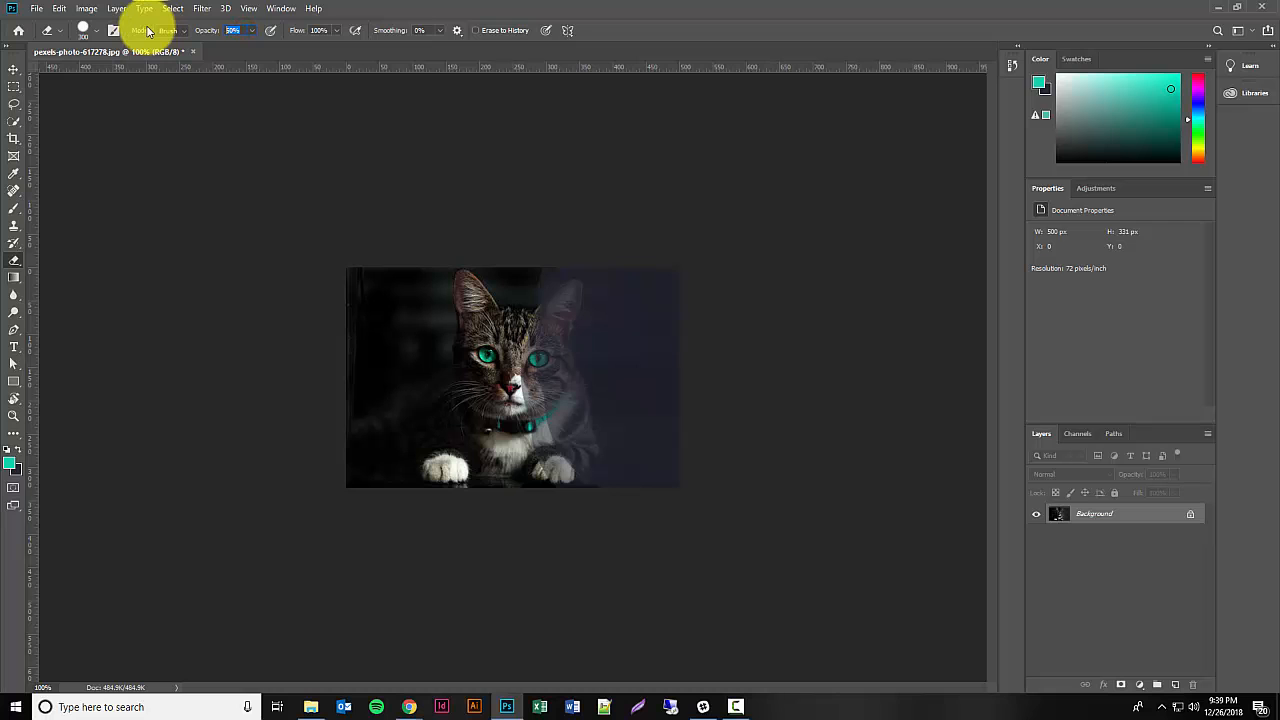
type("100")
key("Tab")
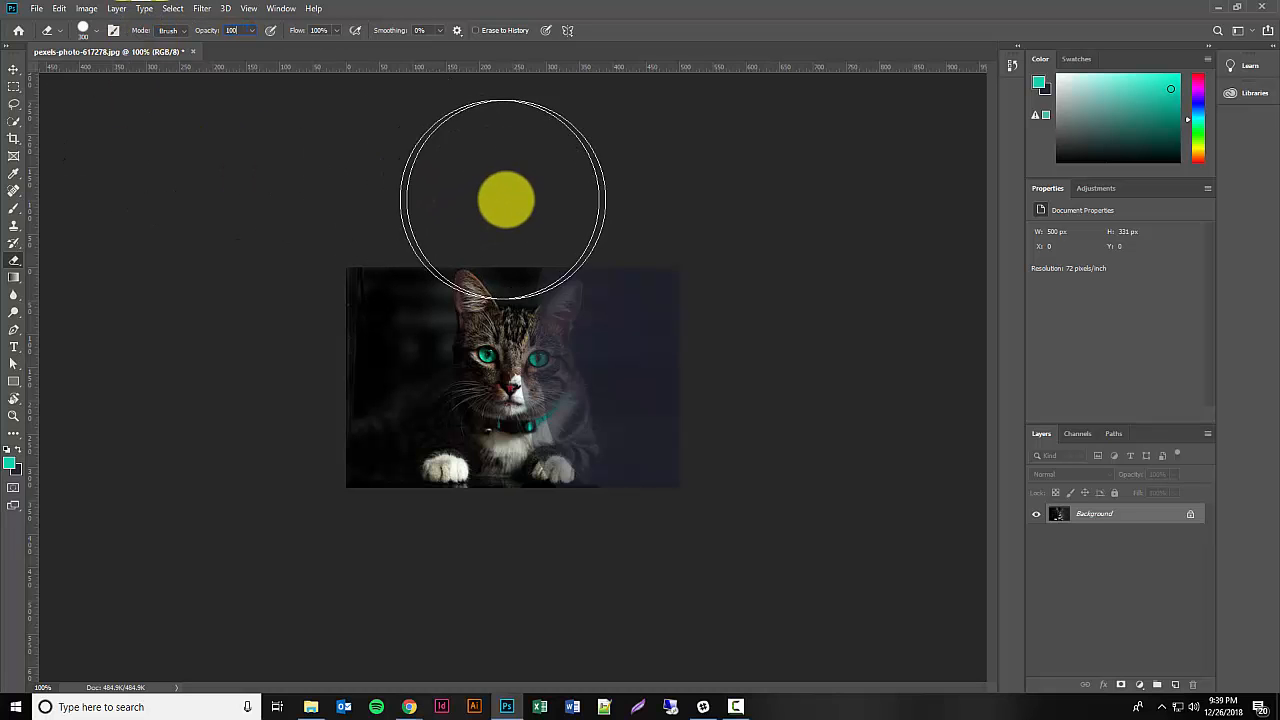
mouse_move(669, 340)
left_mouse_down()
mouse_move(660, 433)
mouse_move(648, 245)
left_mouse_up()
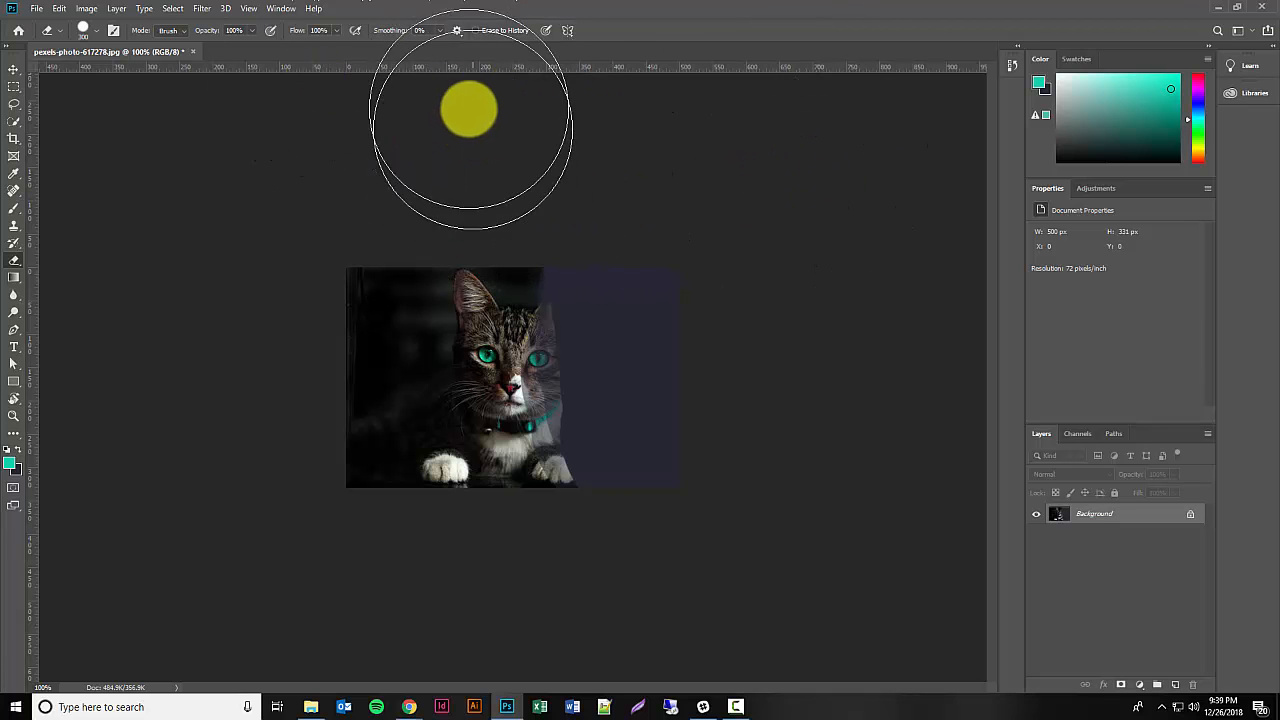
Step: Set the Eraser's brush size to 50 px
left_click(96, 30)
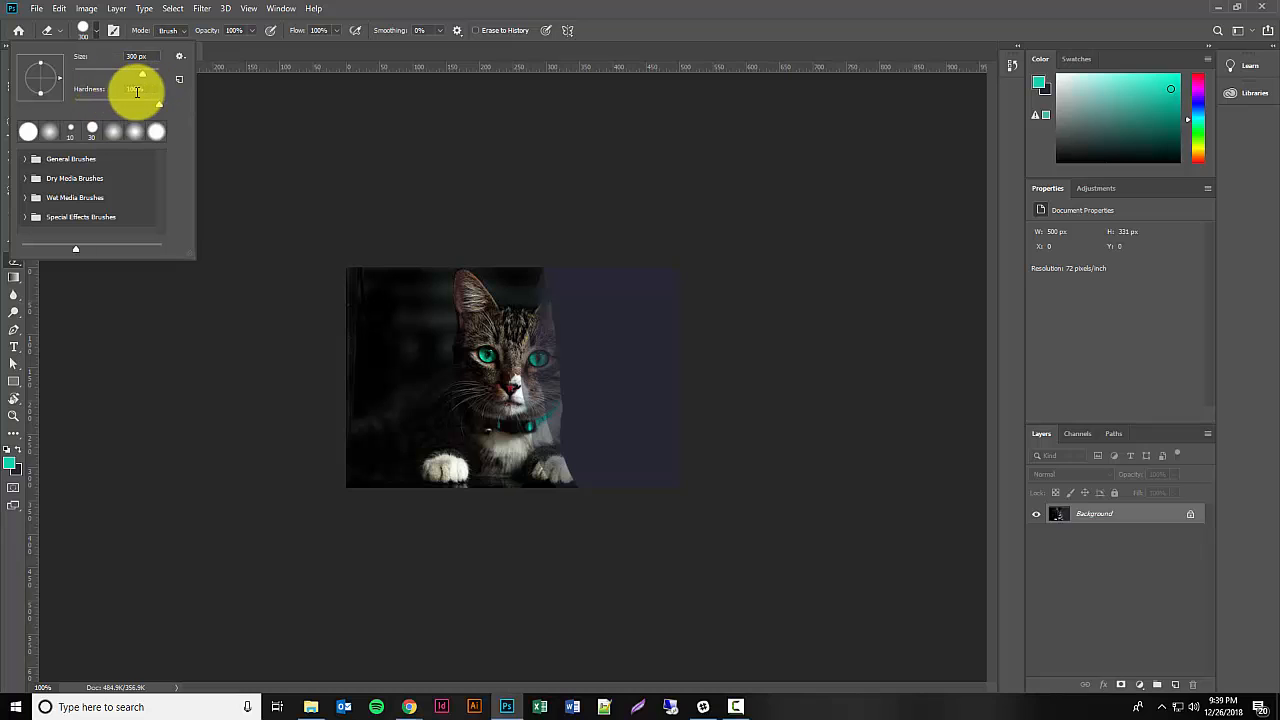
left_click_drag(149, 57, 54, 55)
type("50")
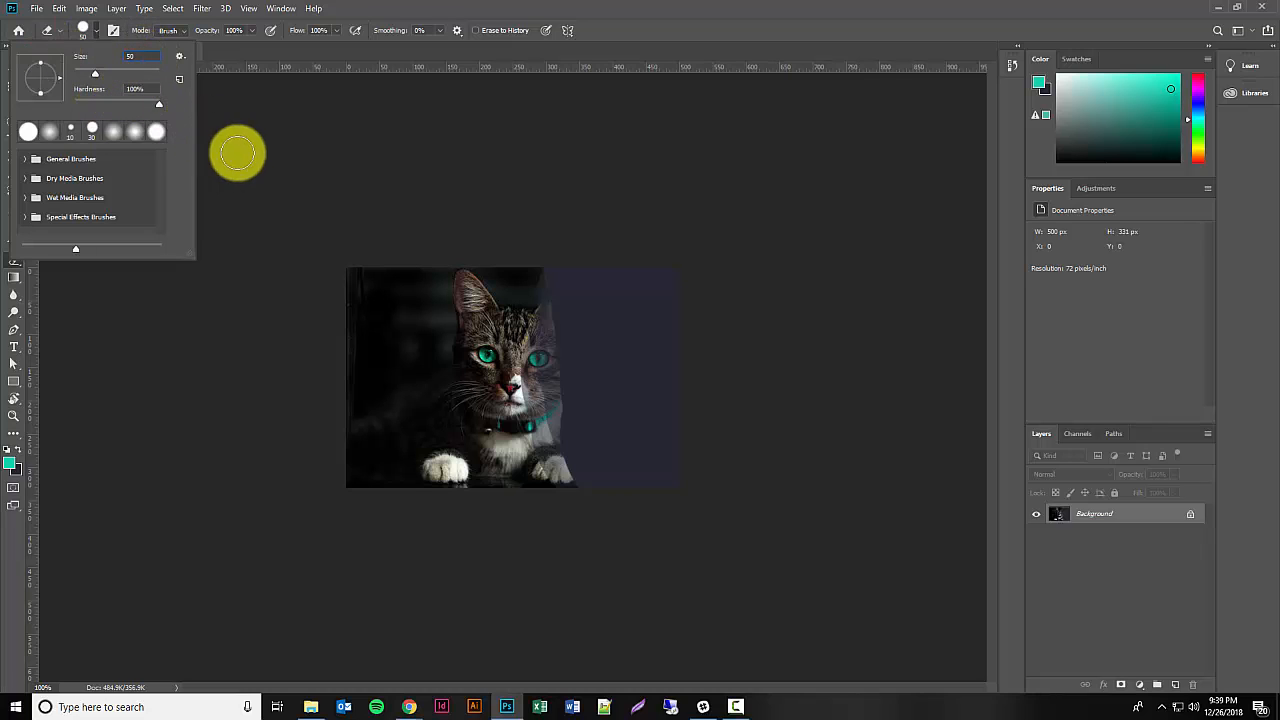
key("Tab")
left_click(660, 29)
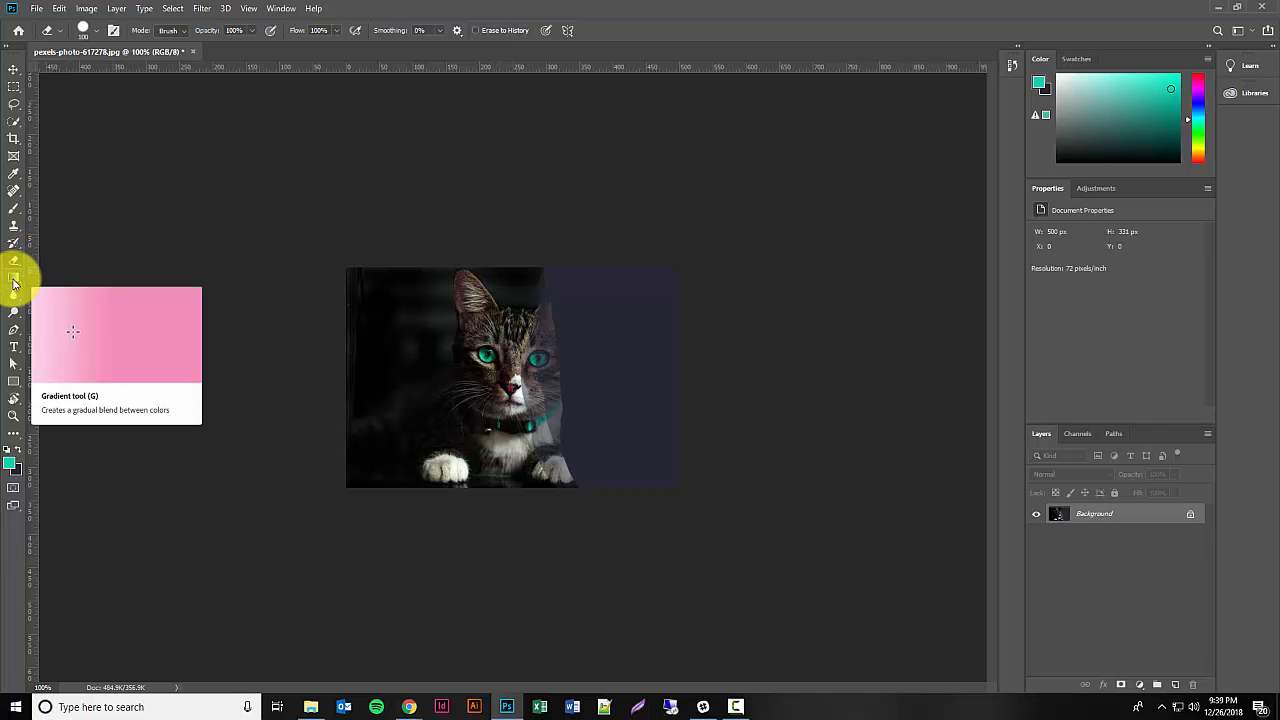
Step: Add the text "Hello" over the dark area beside the cat's left ear with the Type tool
left_click(16, 353)
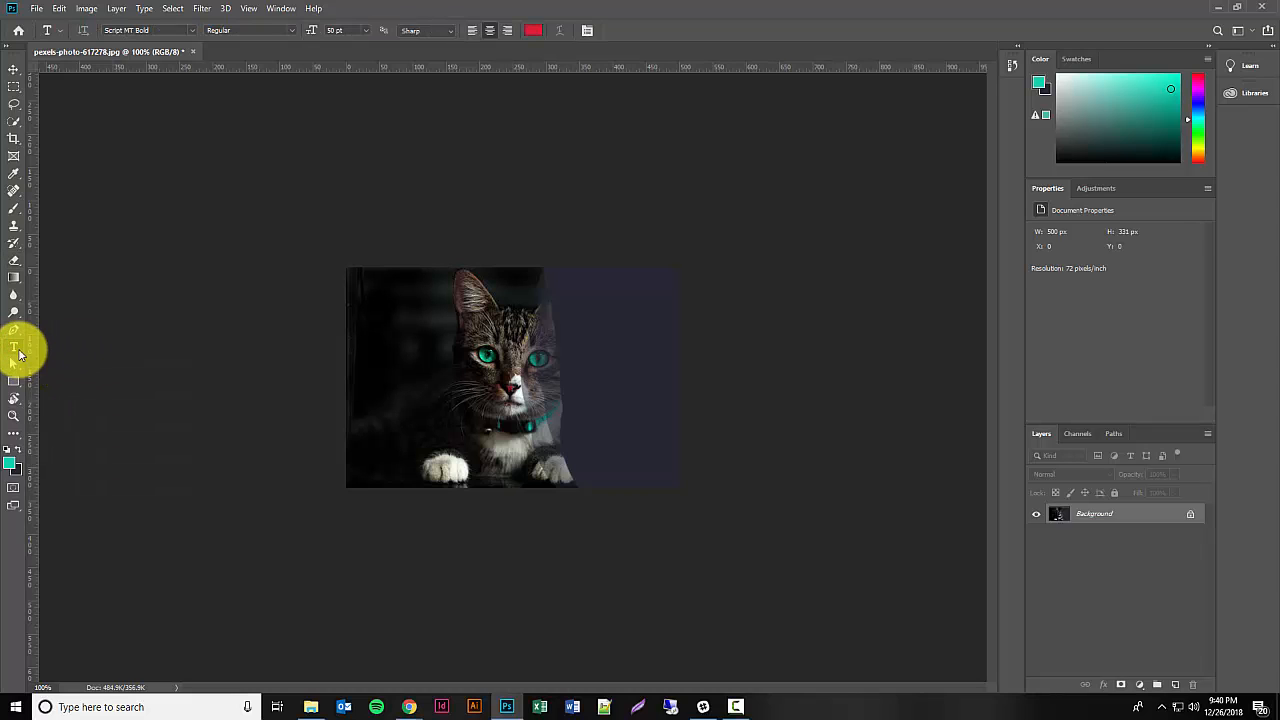
left_click(421, 328)
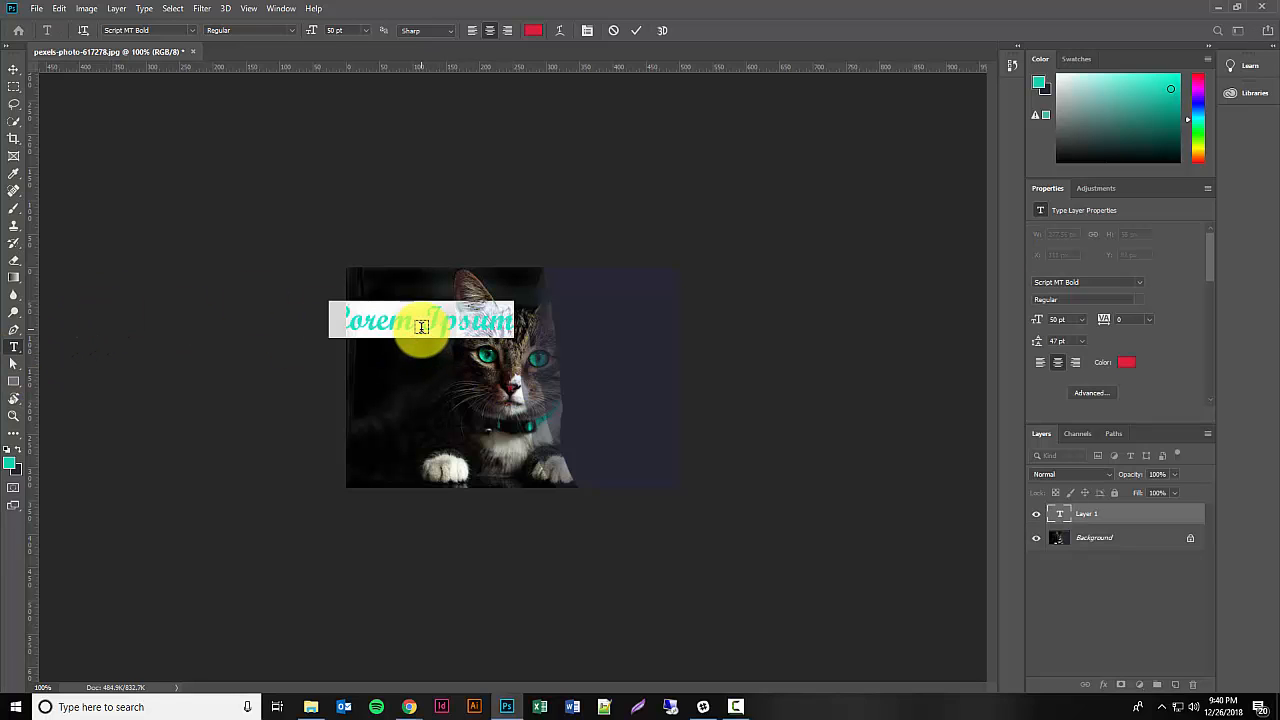
left_click(421, 328)
type("Hello")
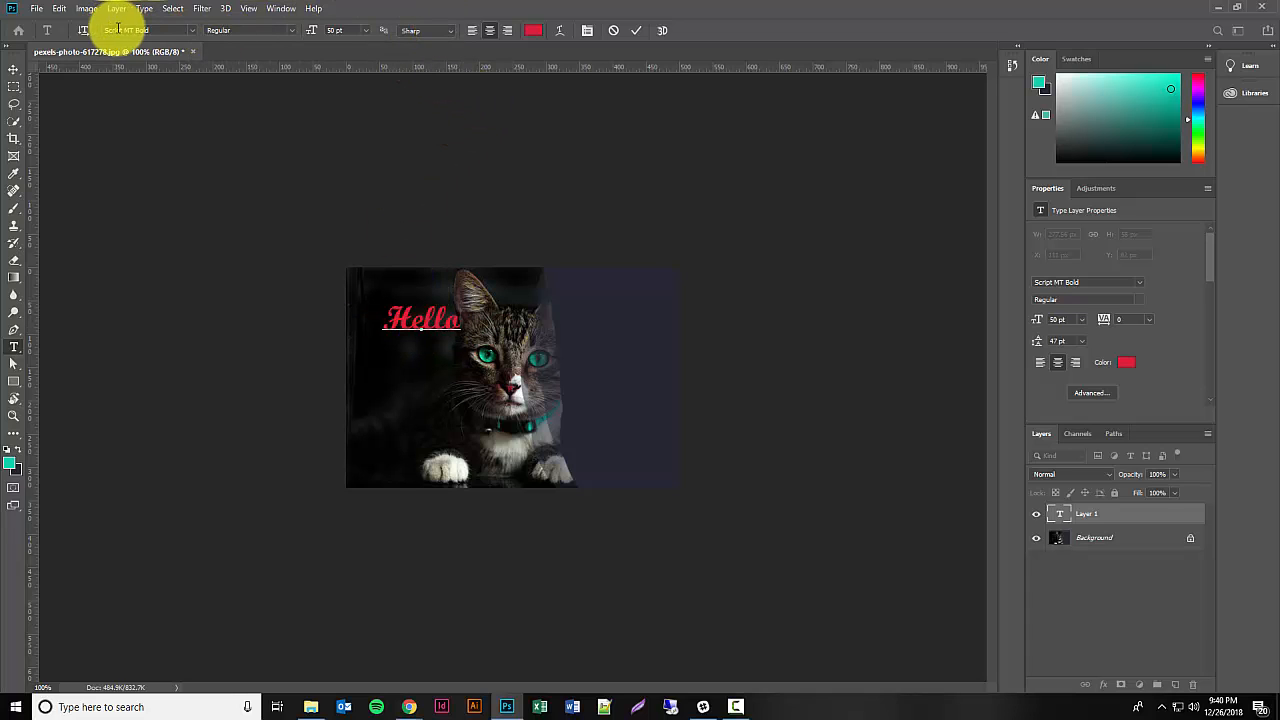
left_click(193, 32)
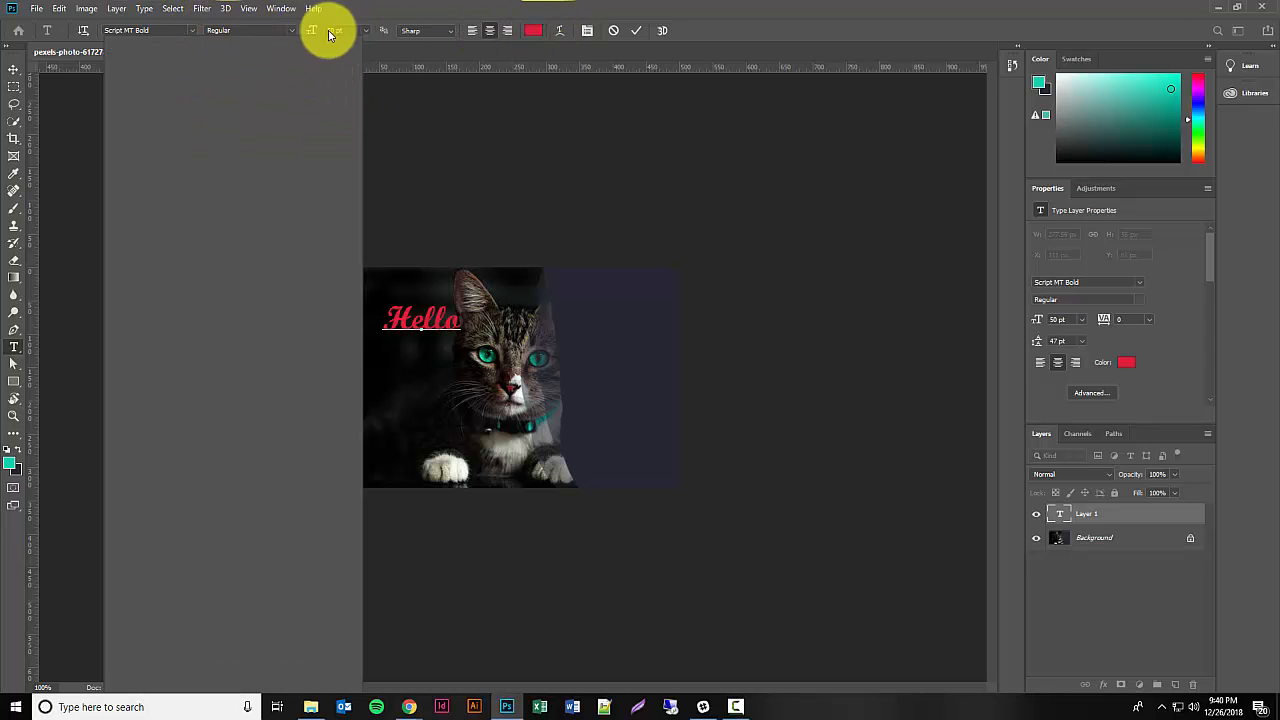
left_click(736, 704)
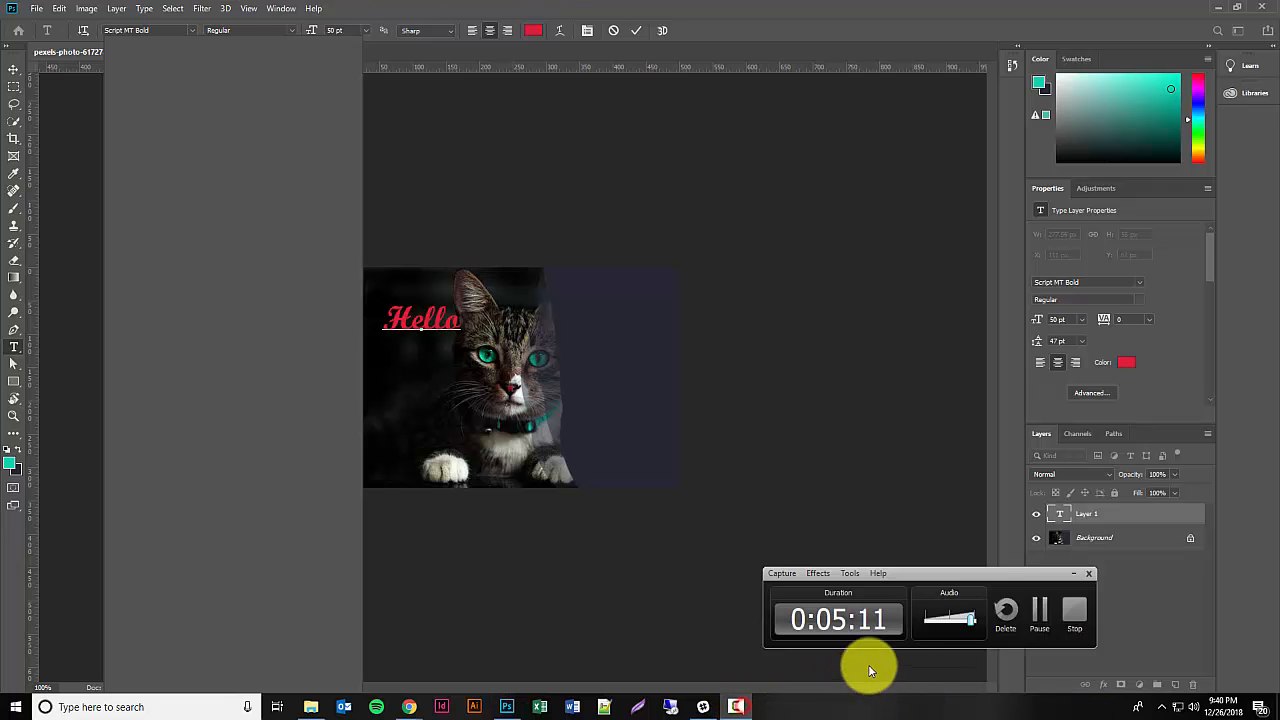
left_click(1023, 608)
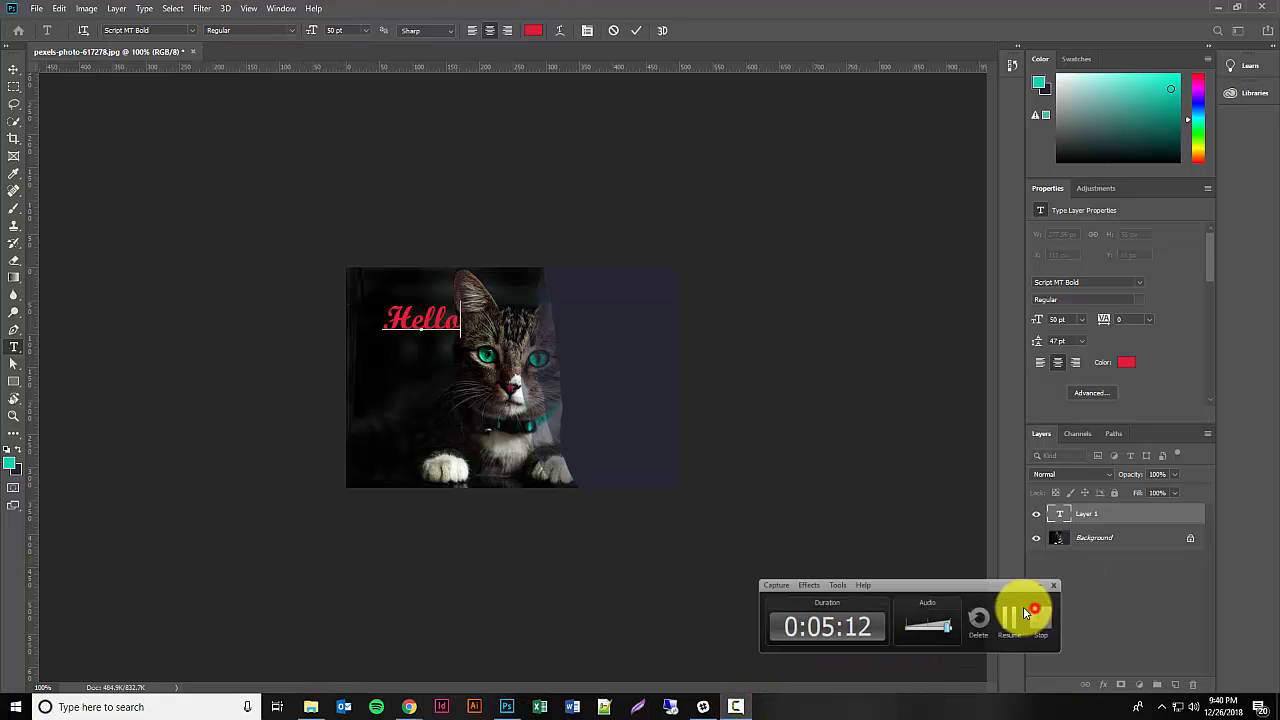
Step: Commit the text, try drawing an ellipse about 298 by 178 px around "Hello", and undo it
left_click(15, 368)
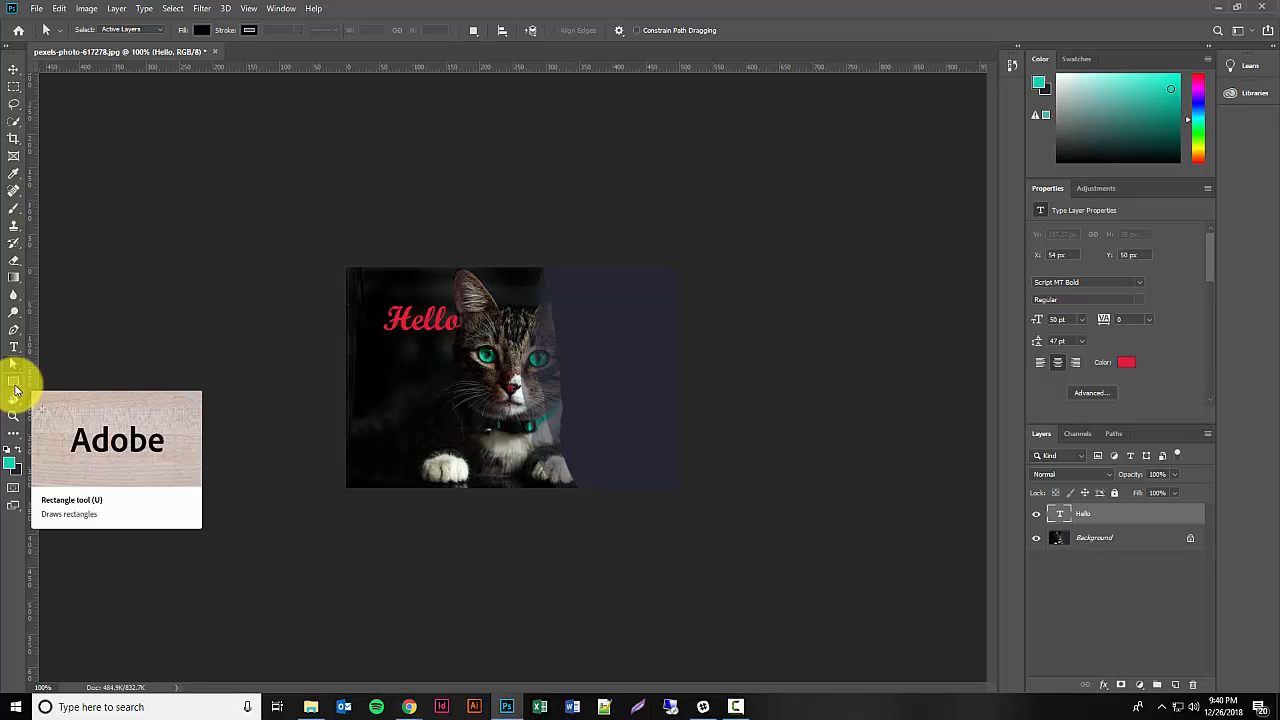
left_click_drag(17, 385, 69, 406)
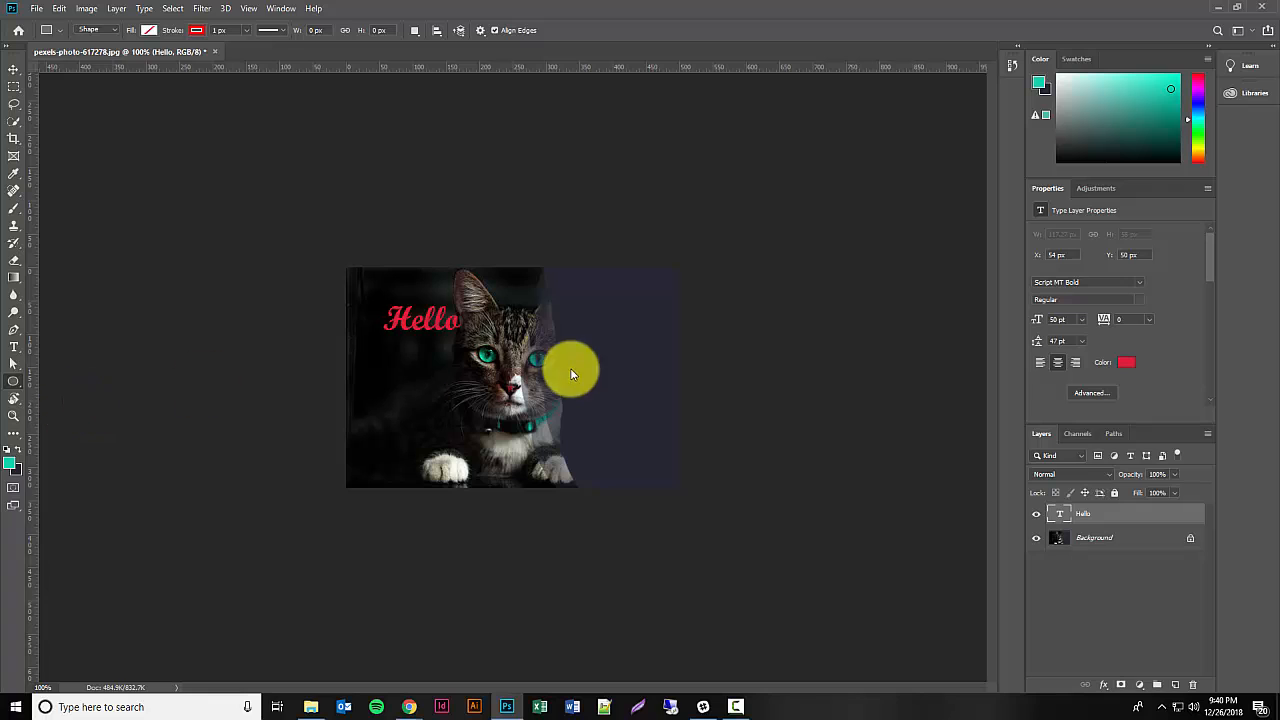
left_click_drag(426, 288, 523, 348)
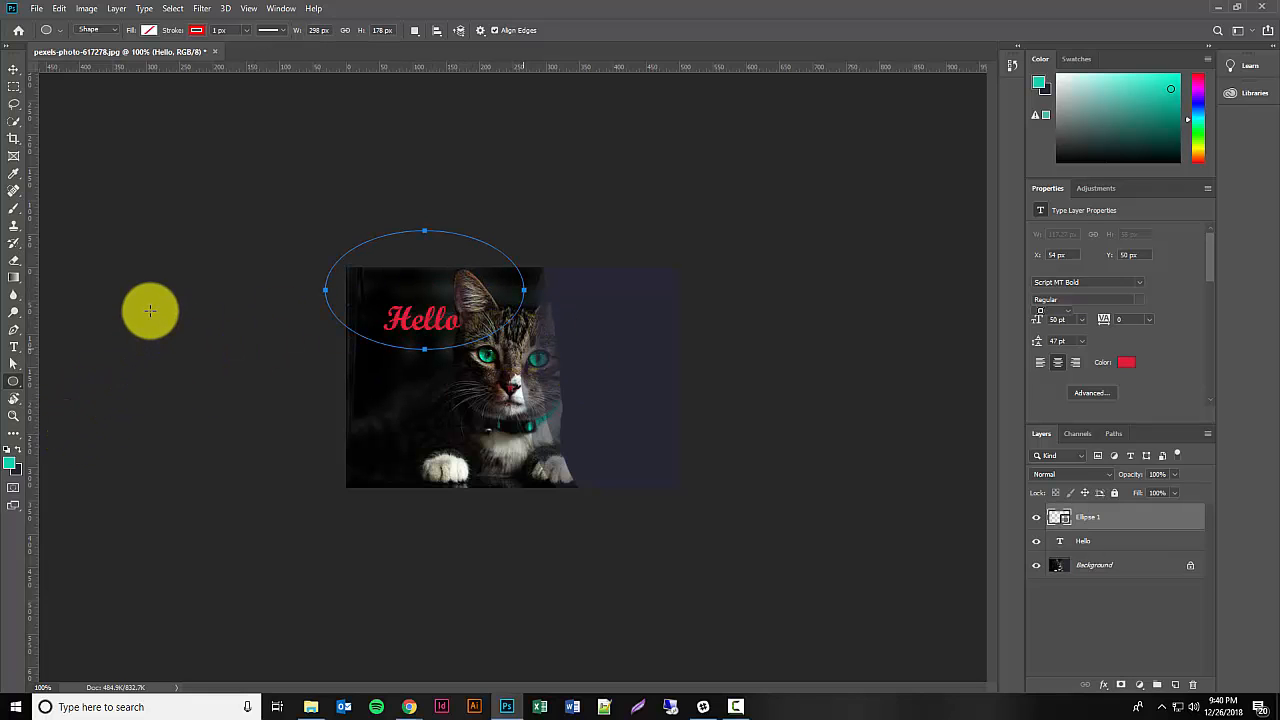
key("ctrl+z")
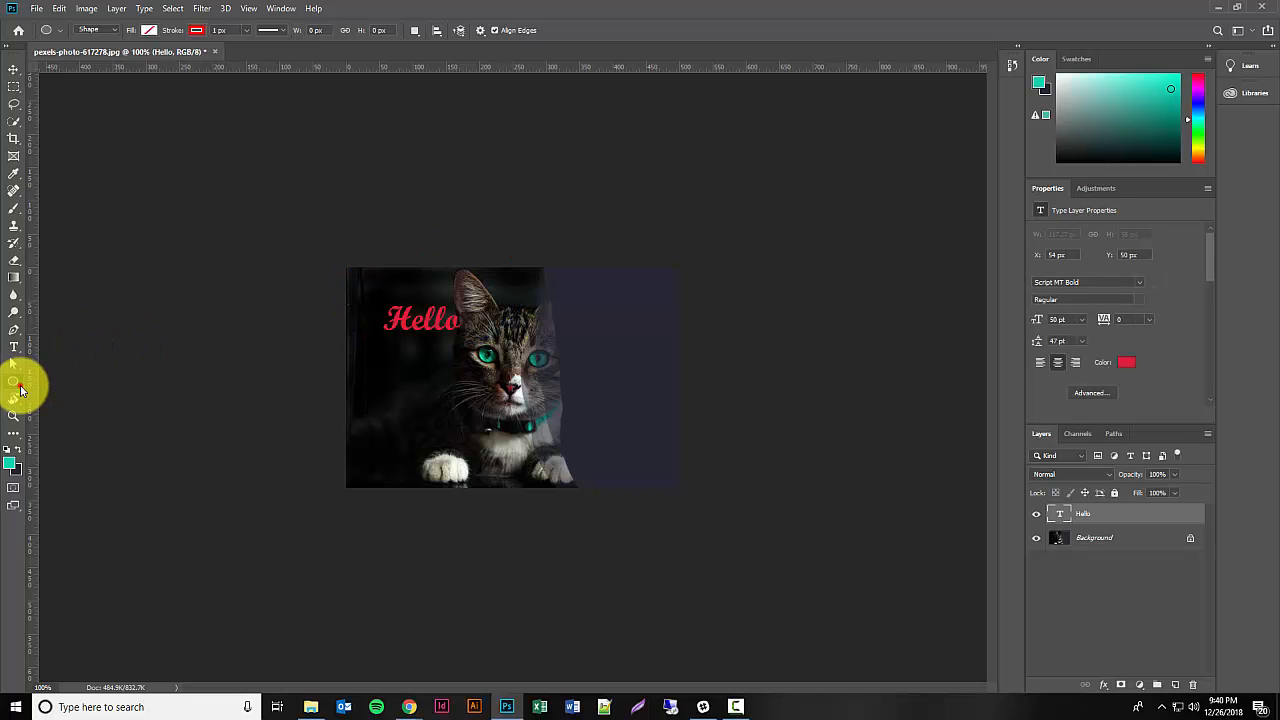
Step: Try drawing rectangles below the "Hello" text with the Rectangle tool, one about 61 by 93 px, undoing each
right_click(20, 388)
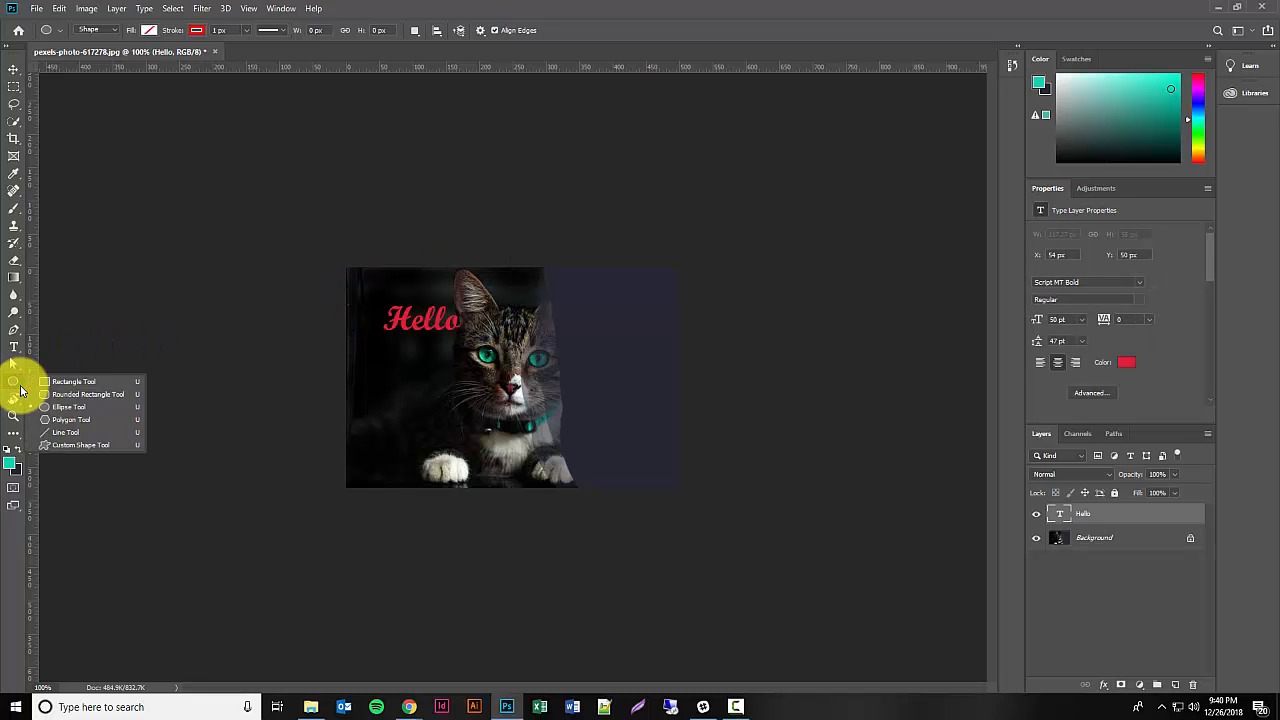
left_click(60, 381)
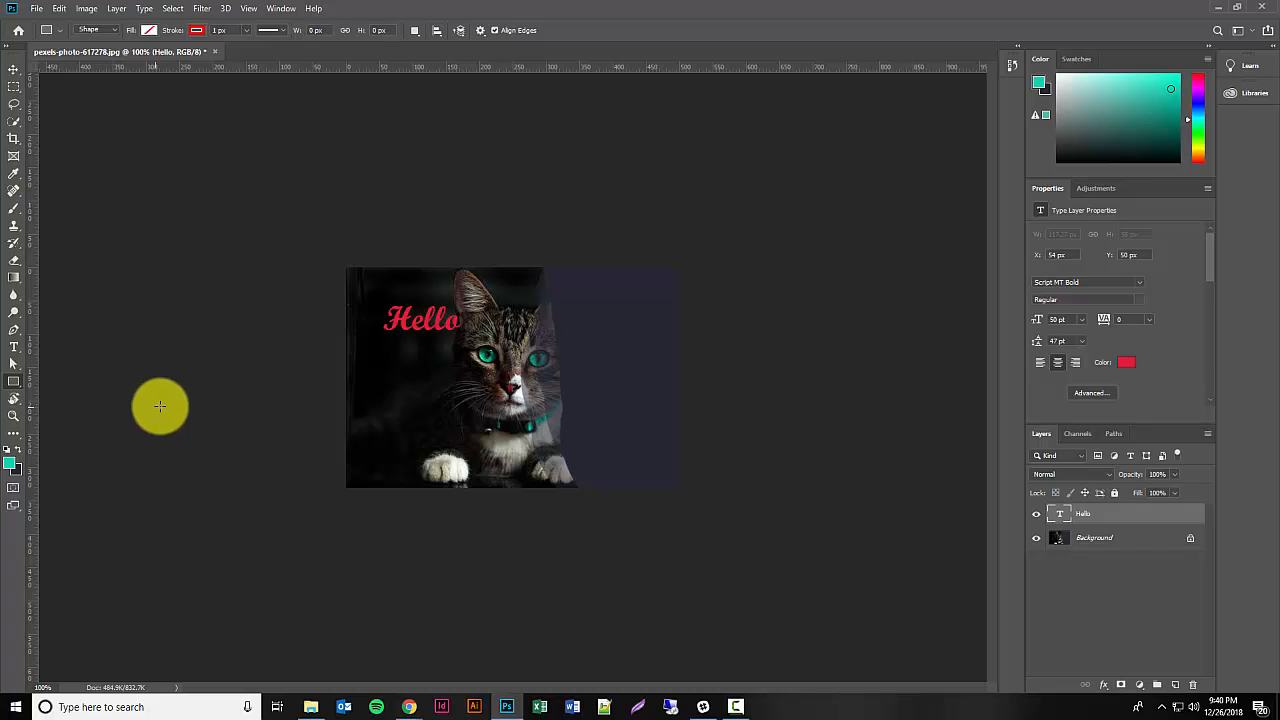
left_click_drag(402, 358, 476, 425)
key("ctrl+z")
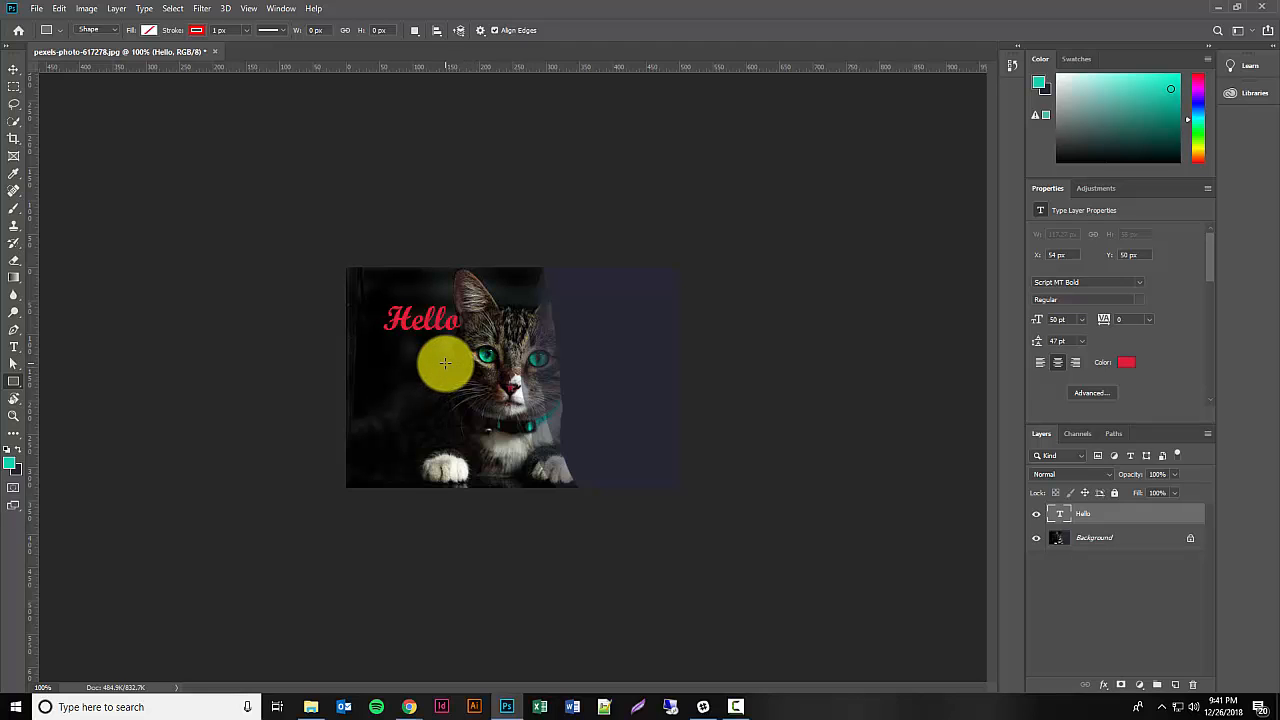
left_click_drag(404, 342, 444, 403)
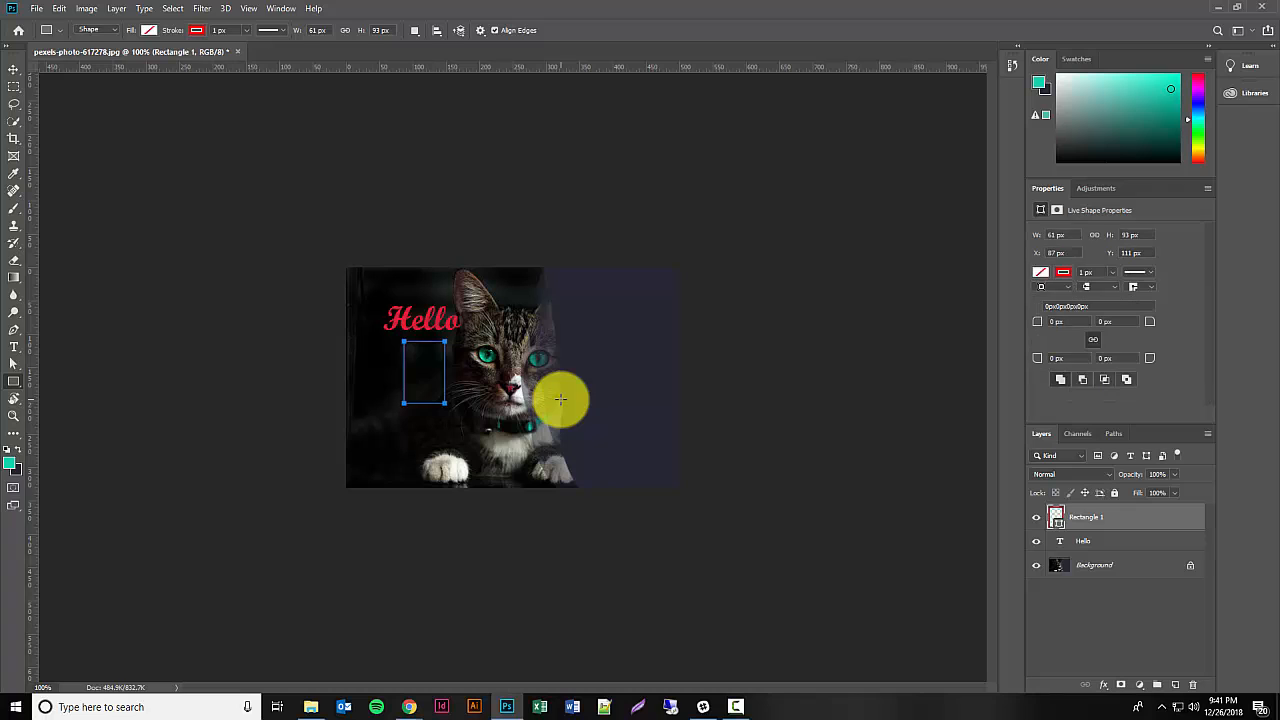
key("ctrl+z")
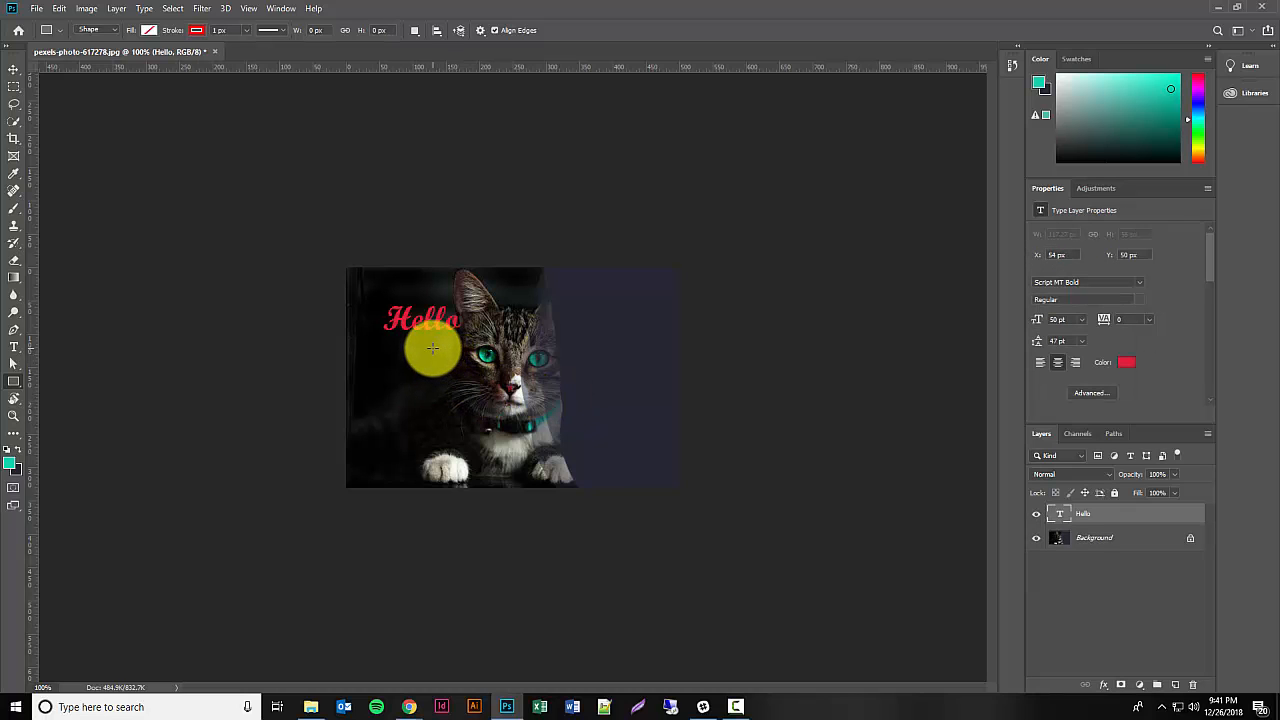
left_click_drag(408, 349, 507, 602)
key("ctrl+z")
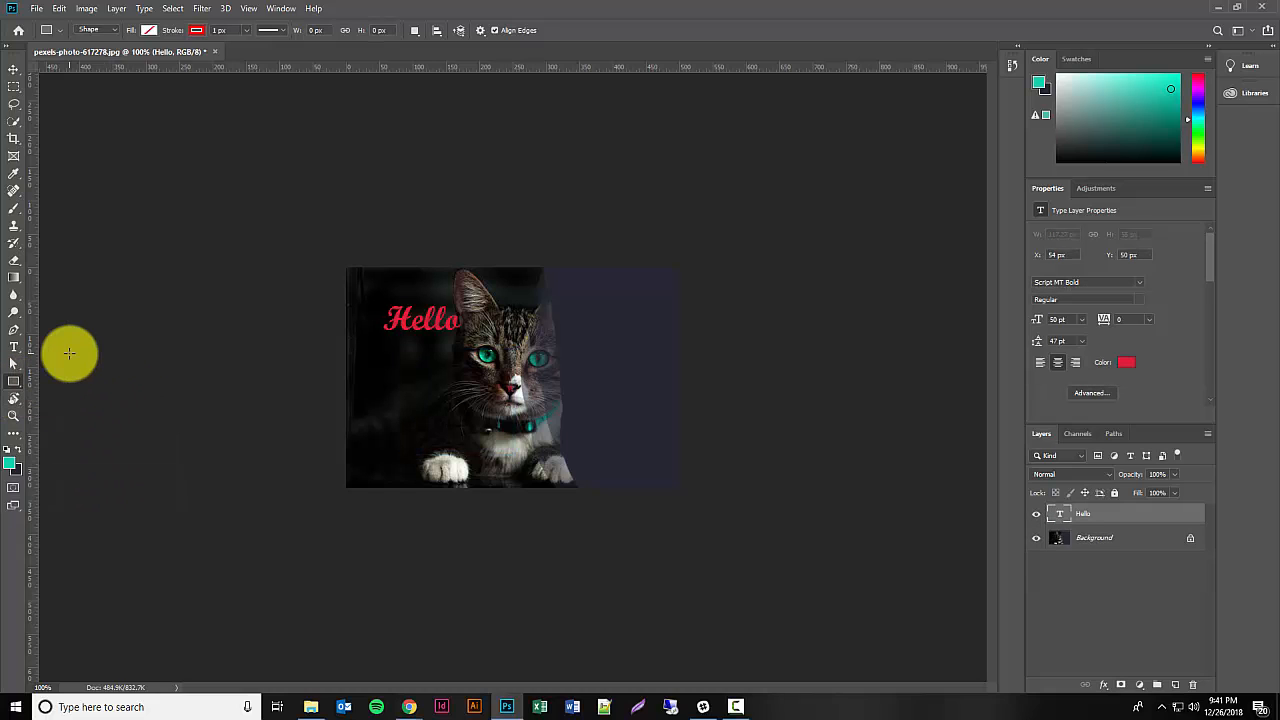
Step: Magnify the cat's face around the green eye nearest the "Hello" text to 600% with the Zoom tool
left_click(13, 417)
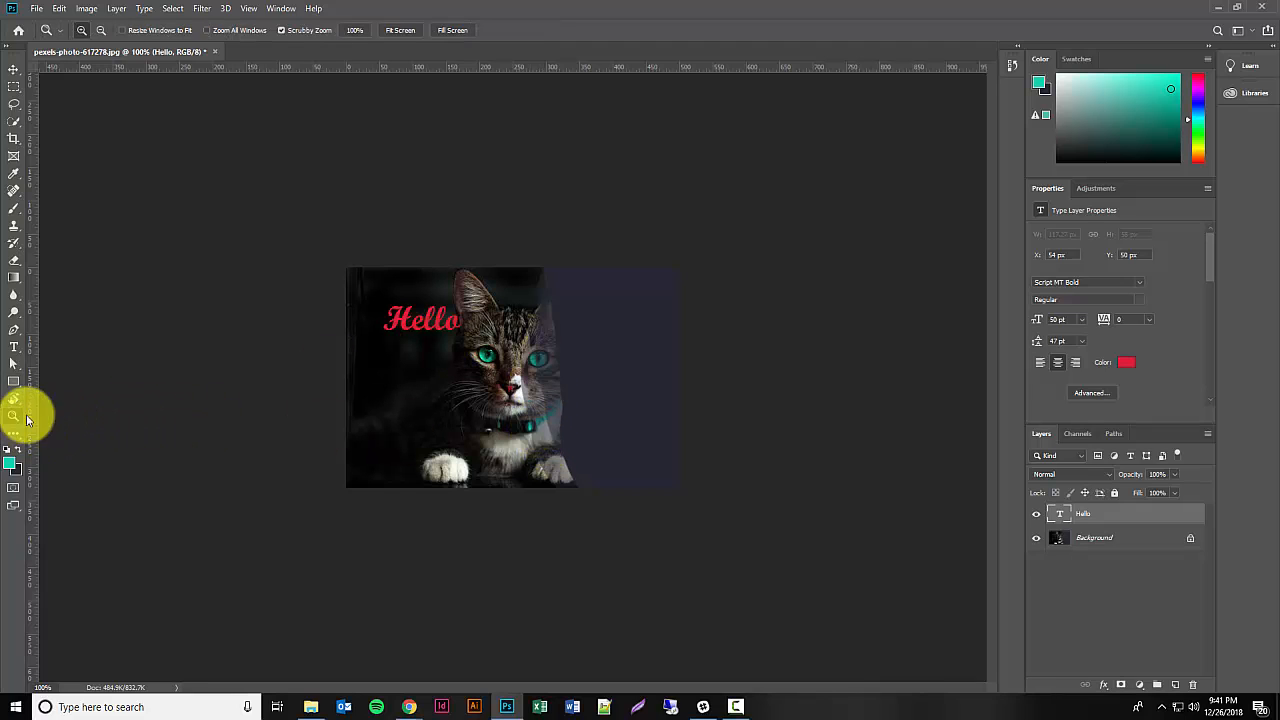
left_click(424, 398)
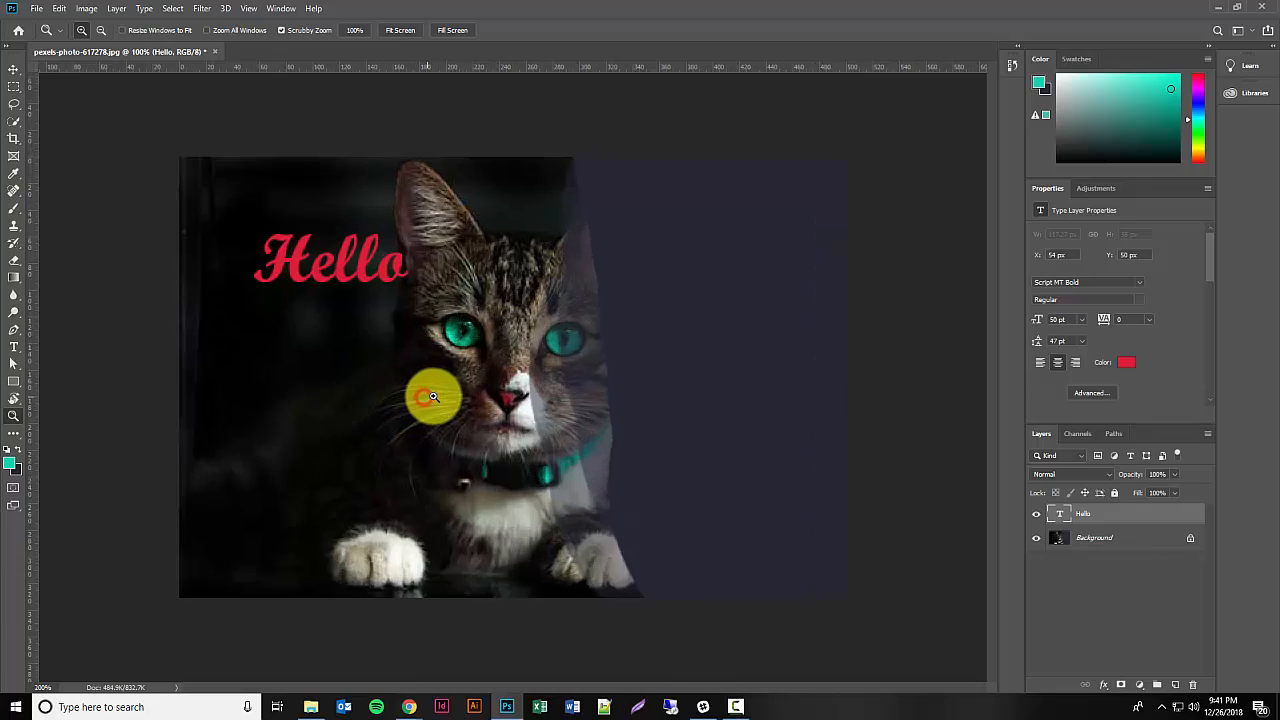
left_click(428, 394)
left_click(433, 396)
left_click(486, 298)
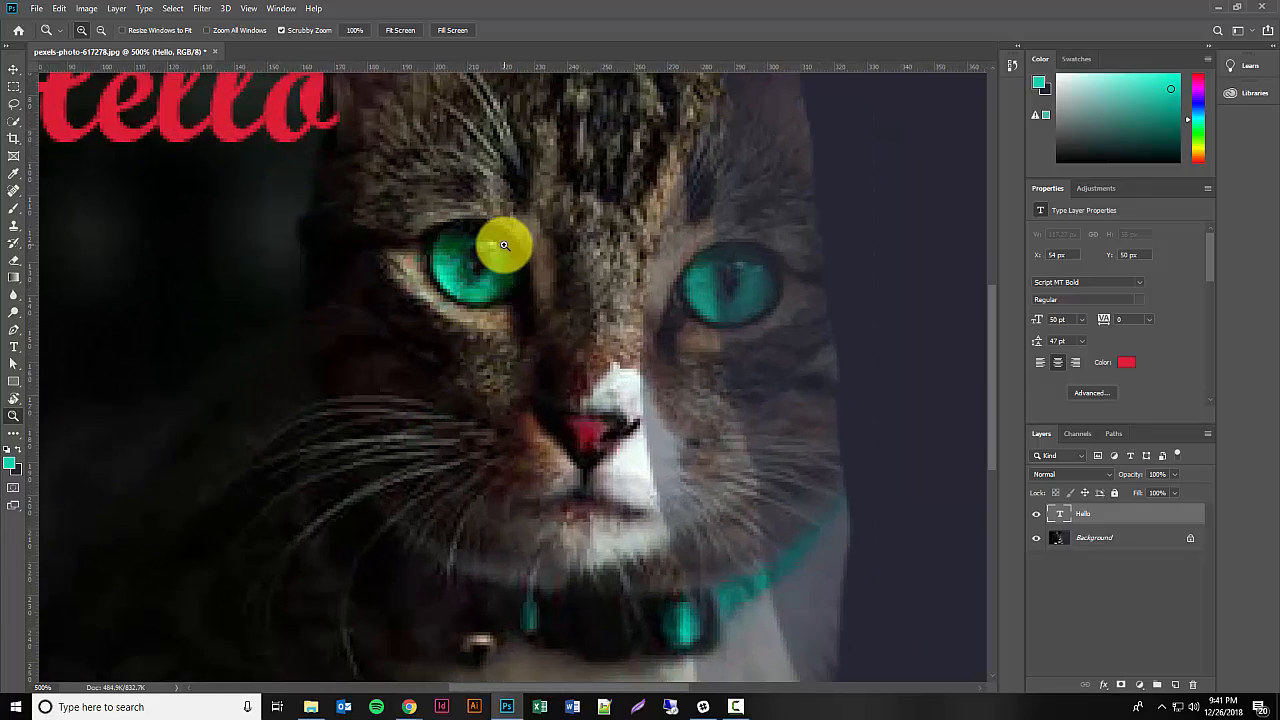
left_click(480, 262)
left_click(478, 274)
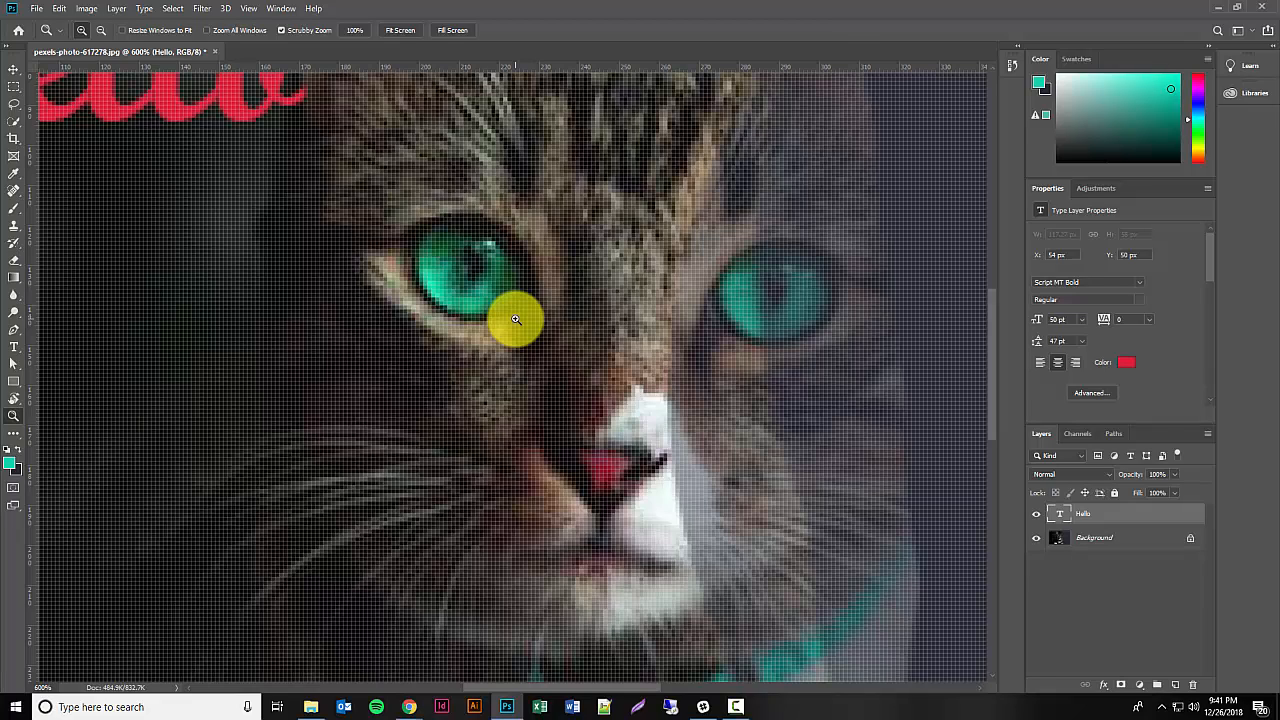
Step: Zoom back out and in around the cat's face, ending with the whole photo at 100%
left_click(515, 318, "alt")
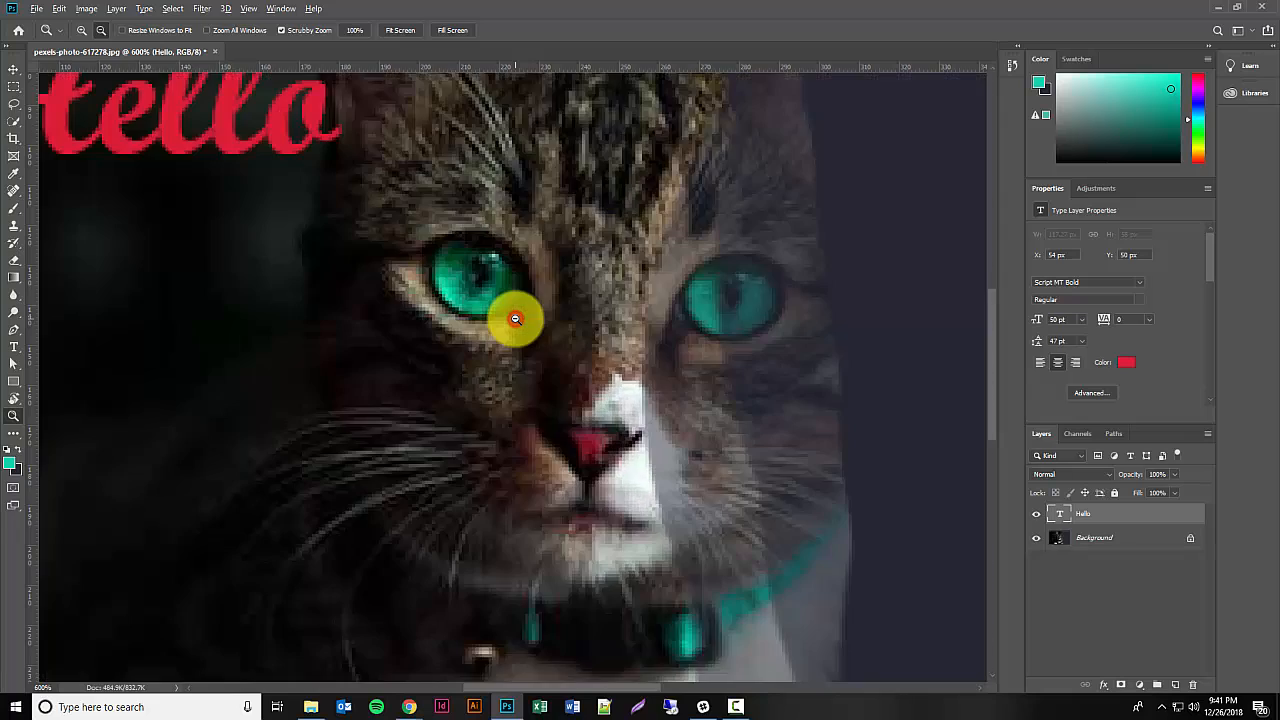
left_click(514, 317, "alt")
left_click(514, 380, "alt")
left_click(551, 371, "alt")
left_click(551, 415, "alt")
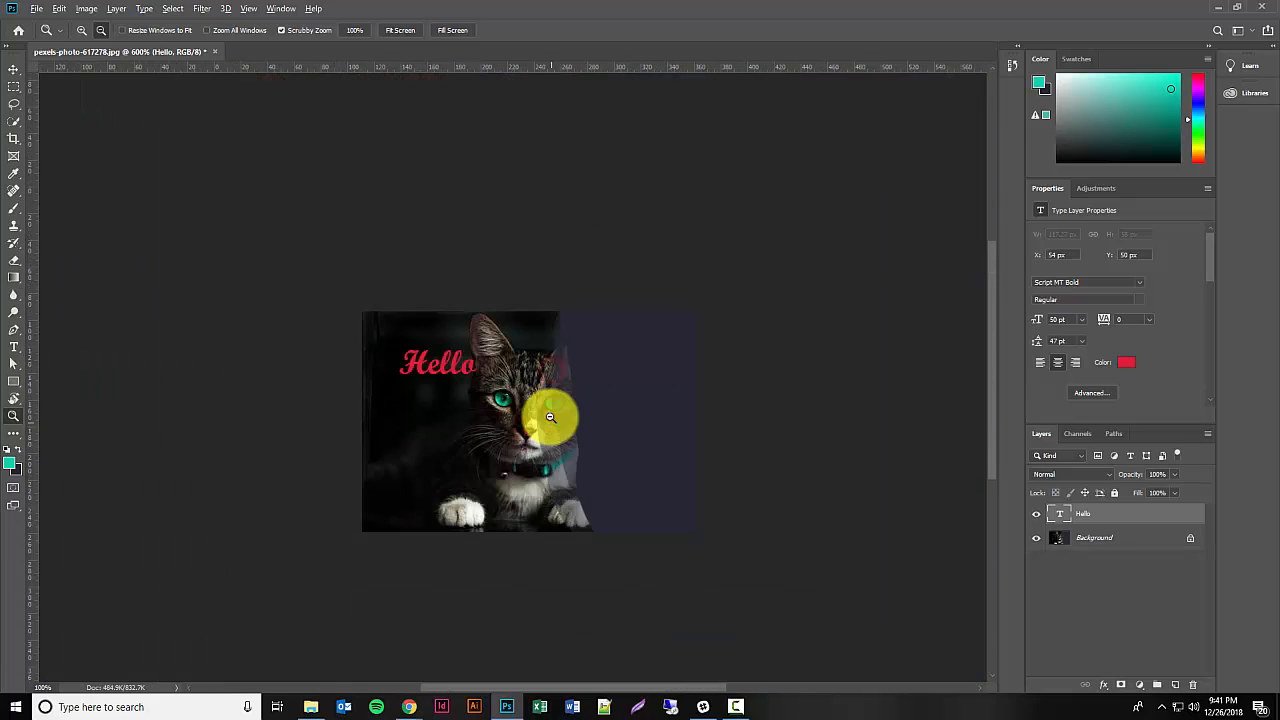
left_click(531, 419, "alt")
left_click(531, 456)
left_click(511, 476)
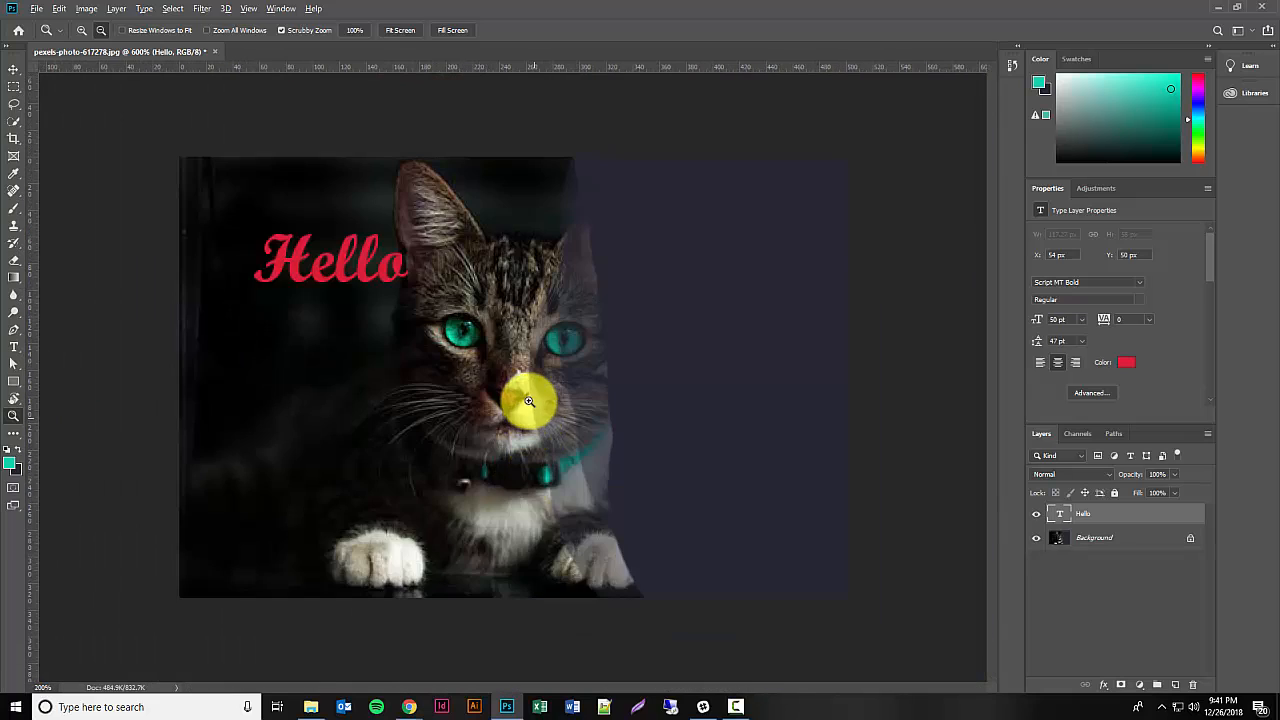
left_click(523, 403)
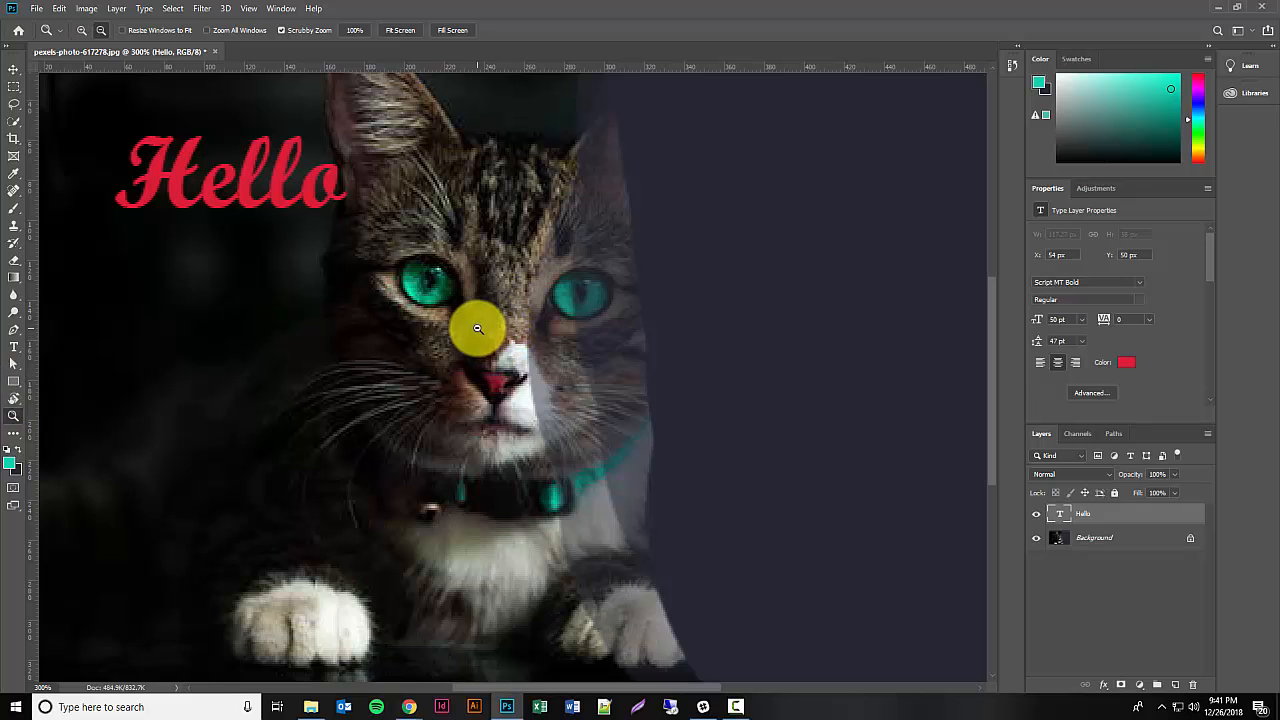
left_click(530, 378, "alt")
left_click(523, 371, "alt")
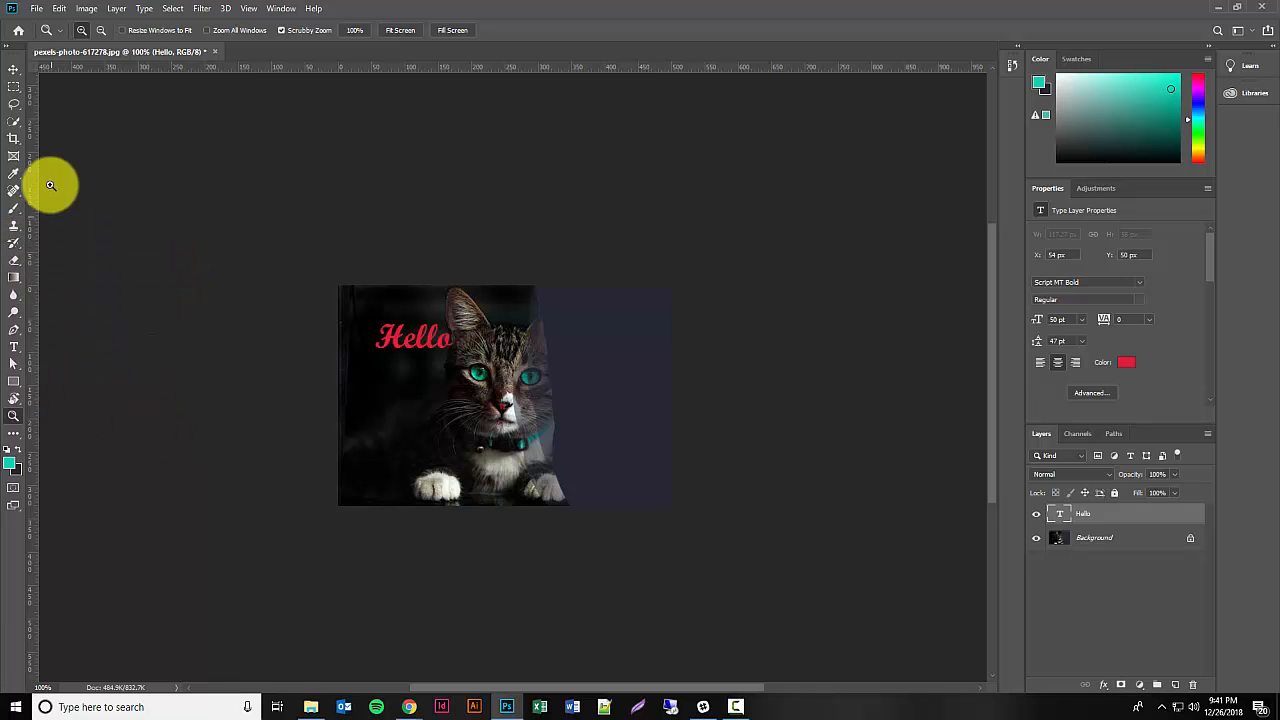
Step: Paint a teal patch over the cat's cheek on the Background layer with the Brush tool at 33% opacity
left_click(14, 208)
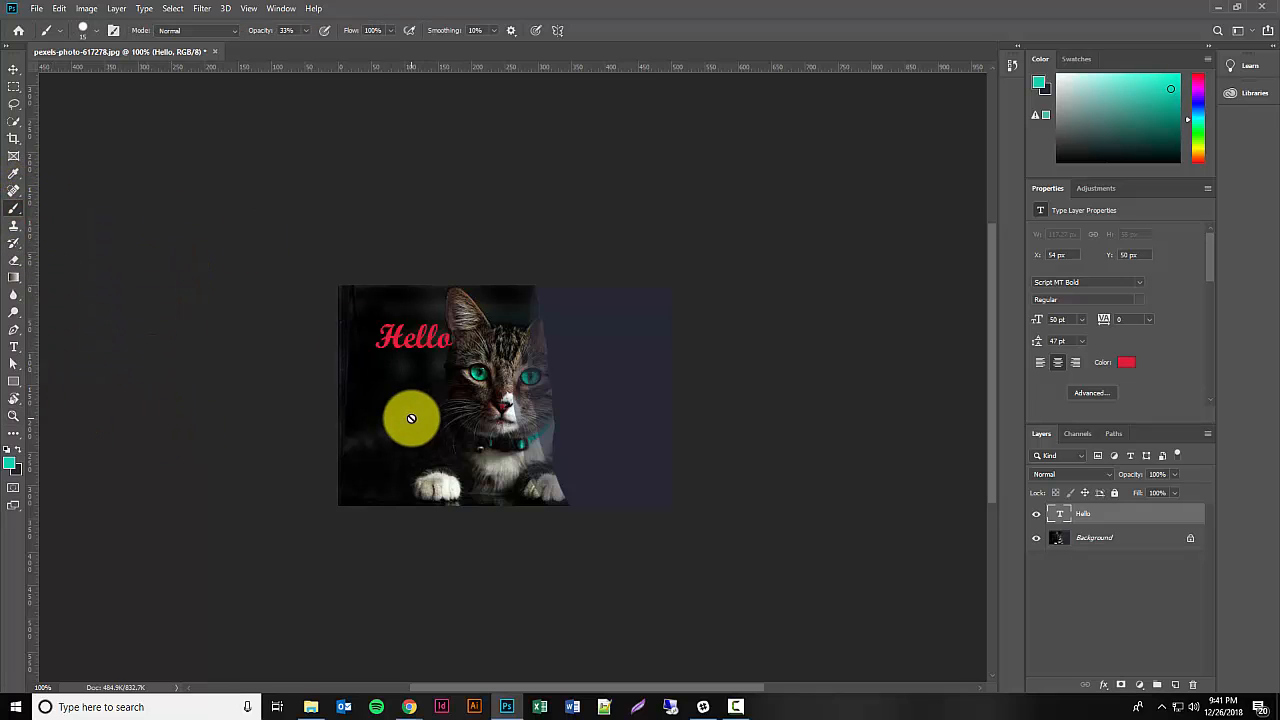
left_click(1107, 539)
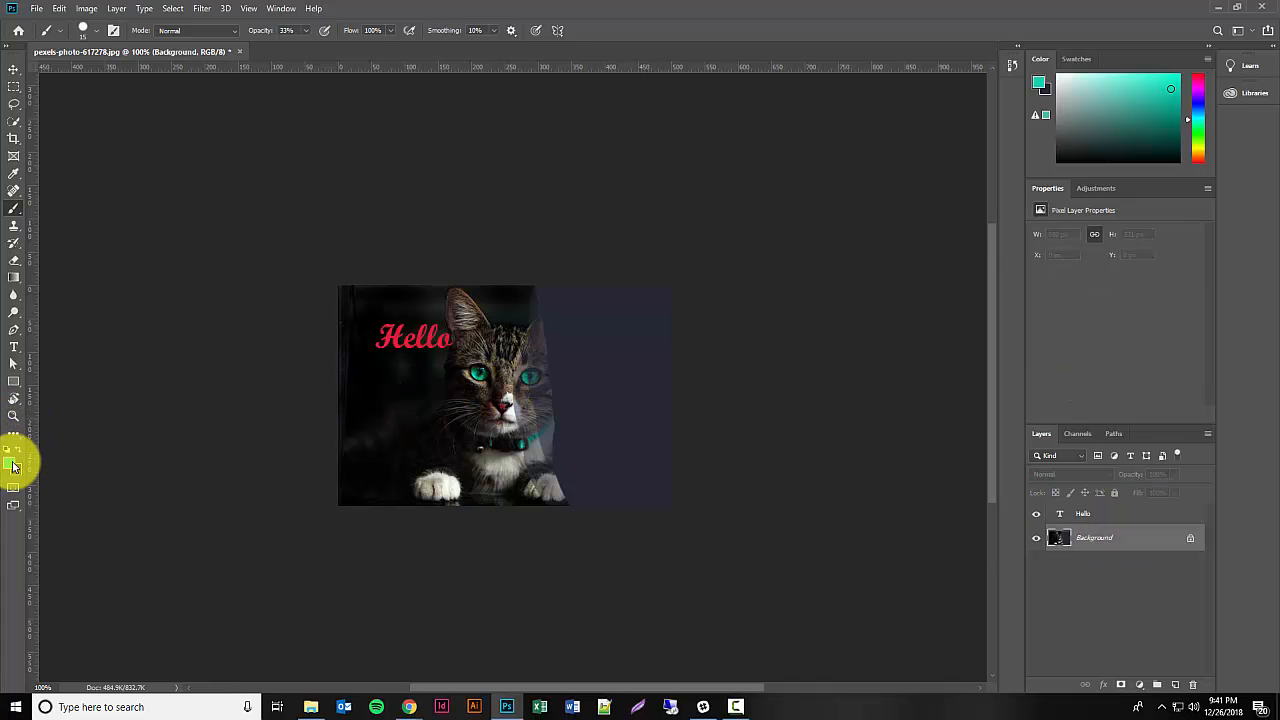
mouse_move(458, 416)
left_mouse_down()
mouse_move(442, 388)
mouse_move(464, 418)
mouse_move(510, 417)
mouse_move(452, 412)
left_mouse_up()
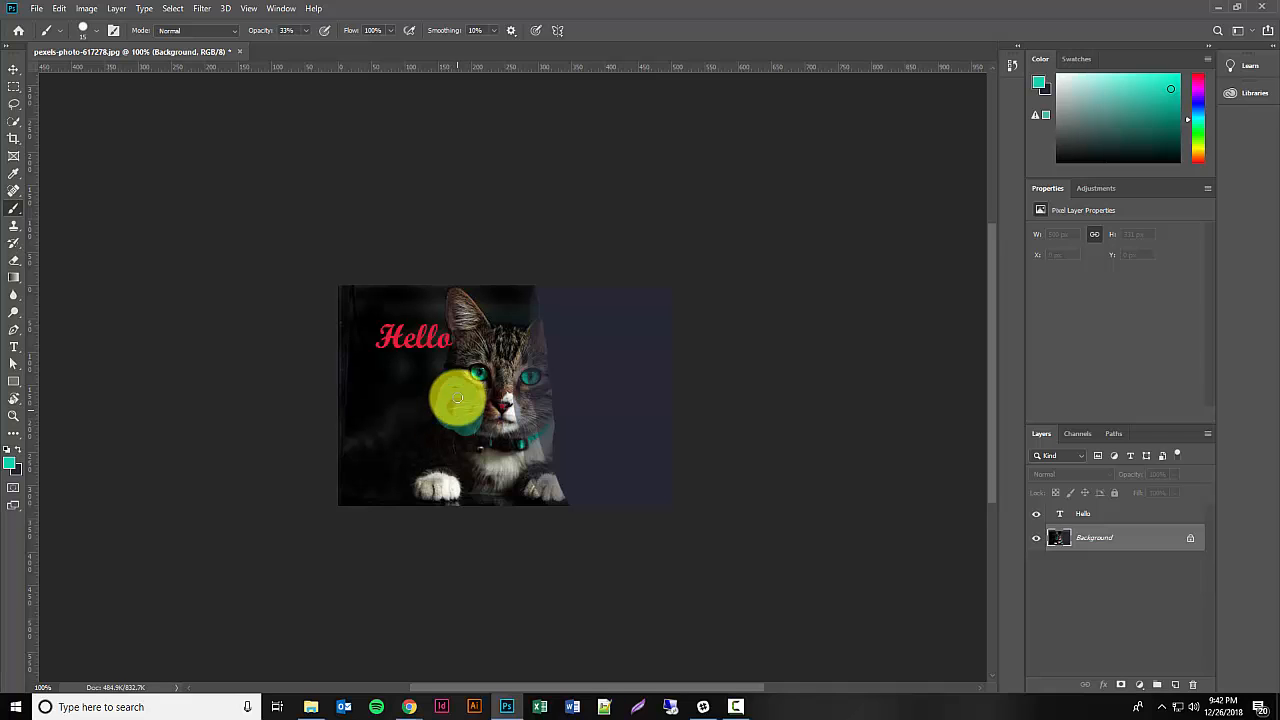
Step: Set the Brush's opacity to 100% and try painting over the teal cheek patch, undoing the stroke
left_click(295, 29)
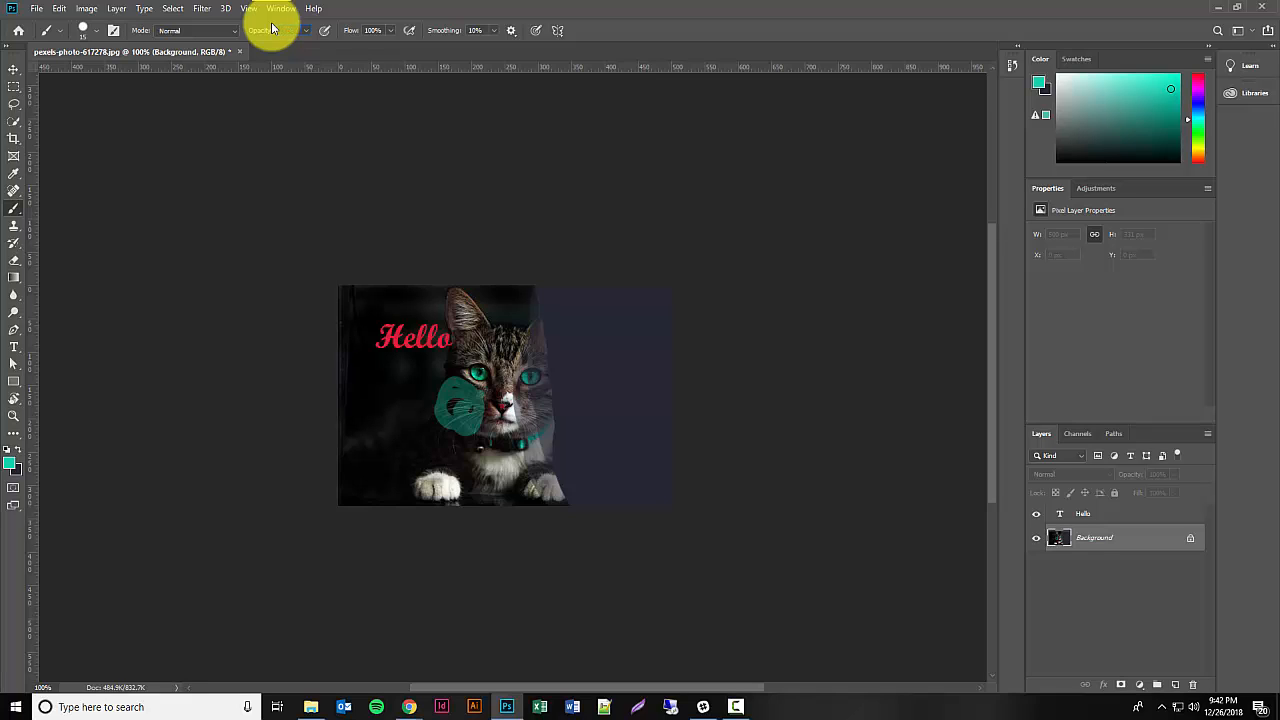
key("Tab")
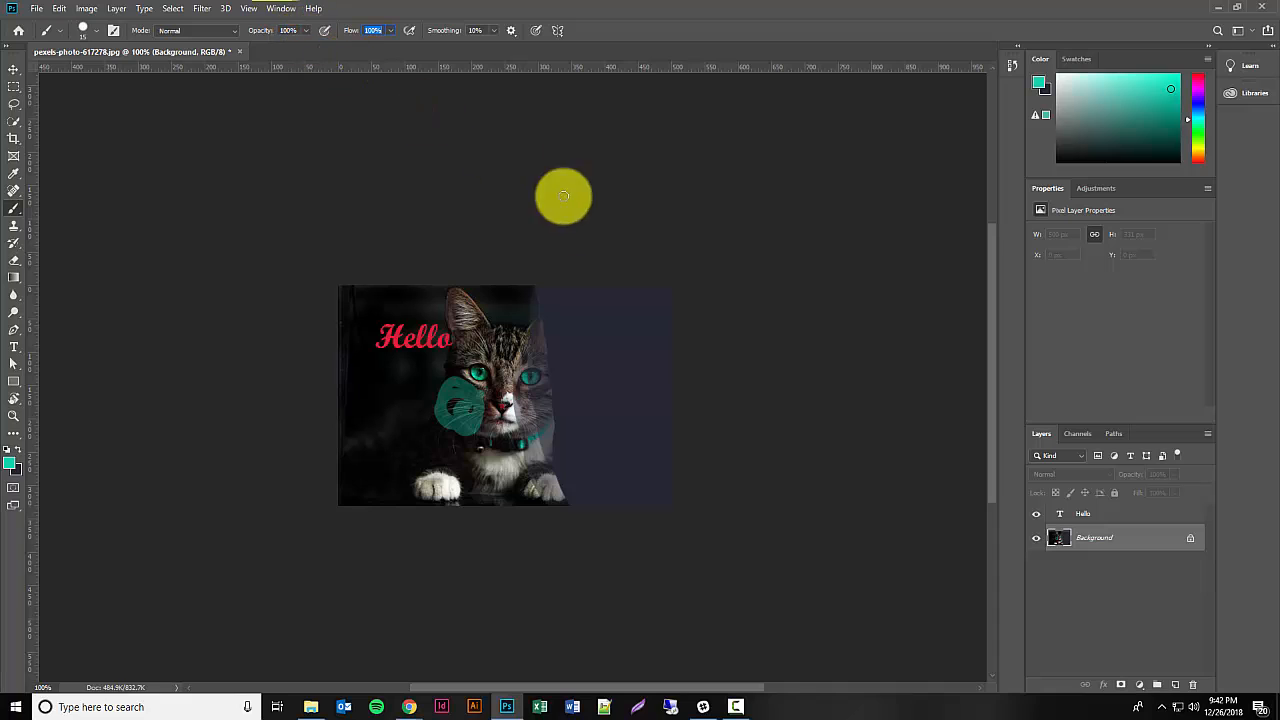
mouse_move(474, 402)
left_mouse_down()
mouse_move(435, 415)
mouse_move(480, 407)
mouse_move(452, 403)
left_mouse_up()
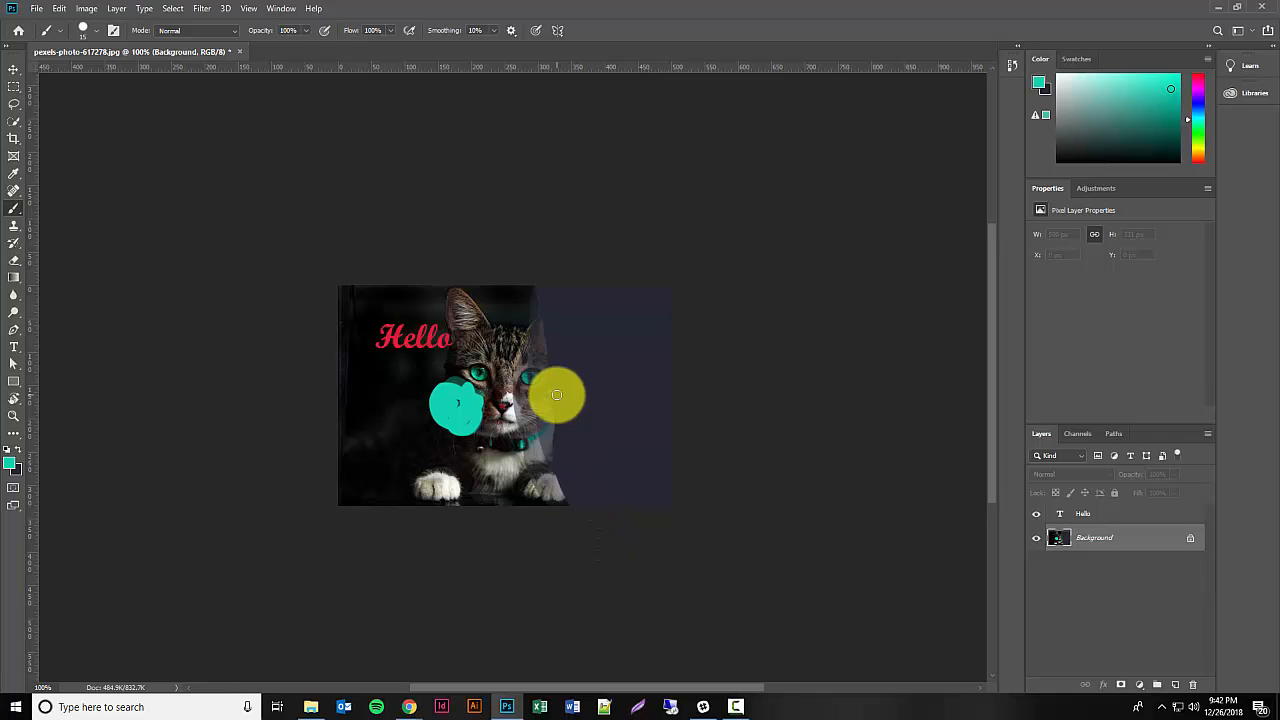
key("ctrl+z")
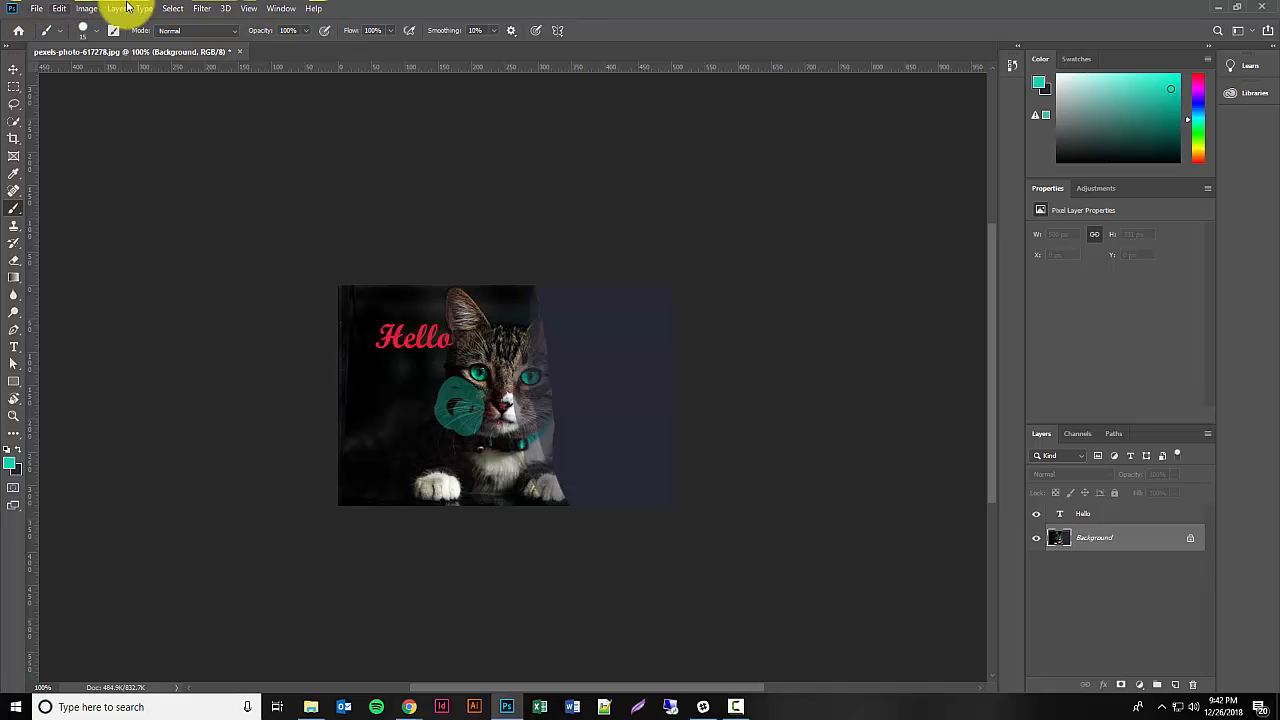
left_click(38, 11)
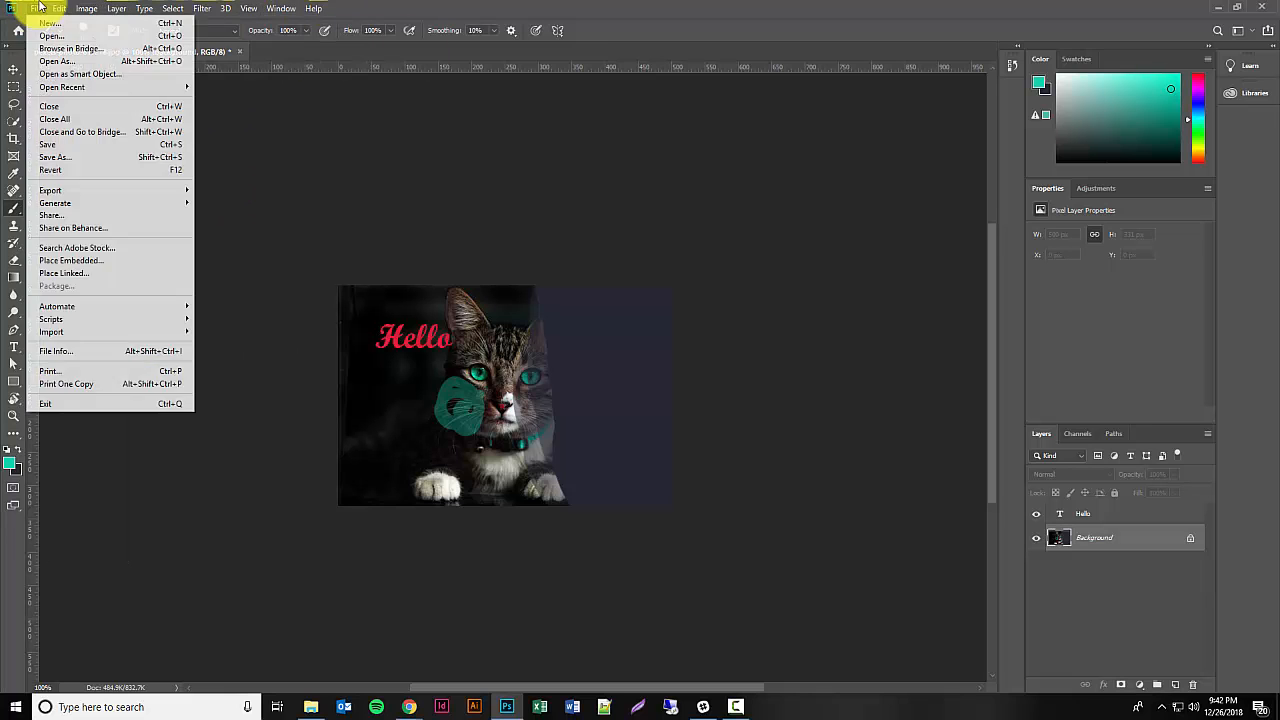
mouse_move(57, 7)
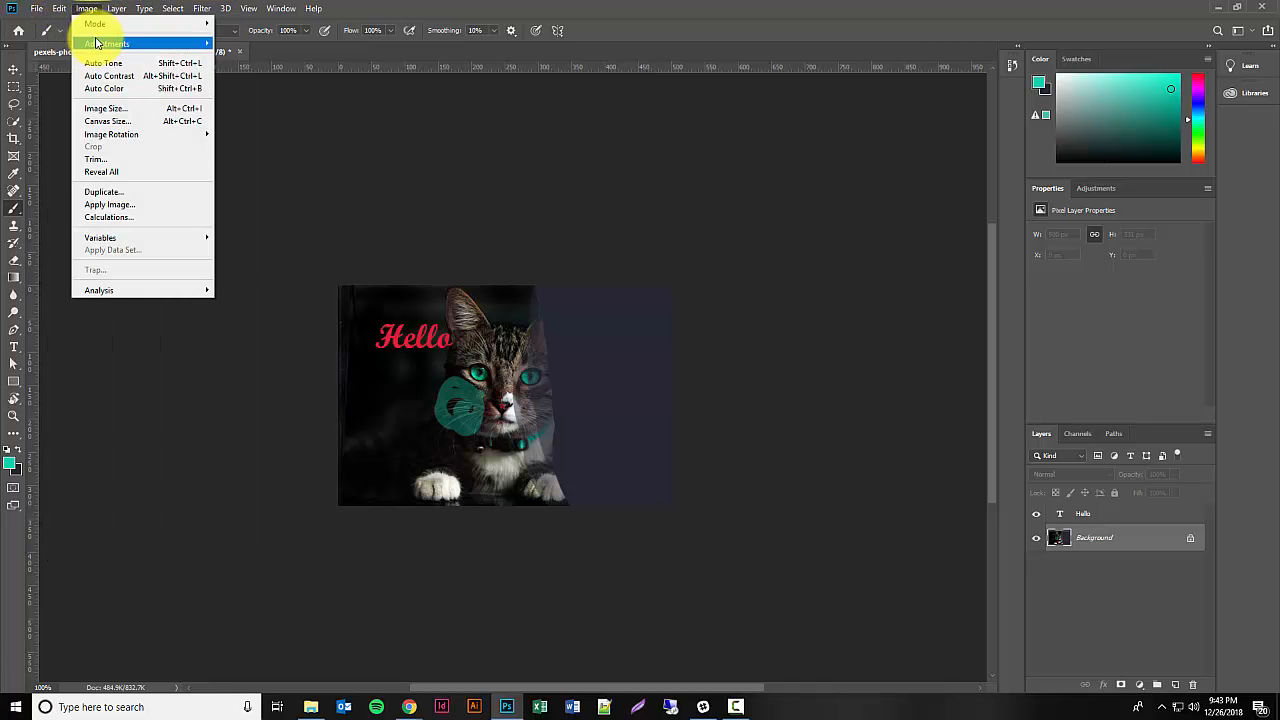
mouse_move(98, 43)
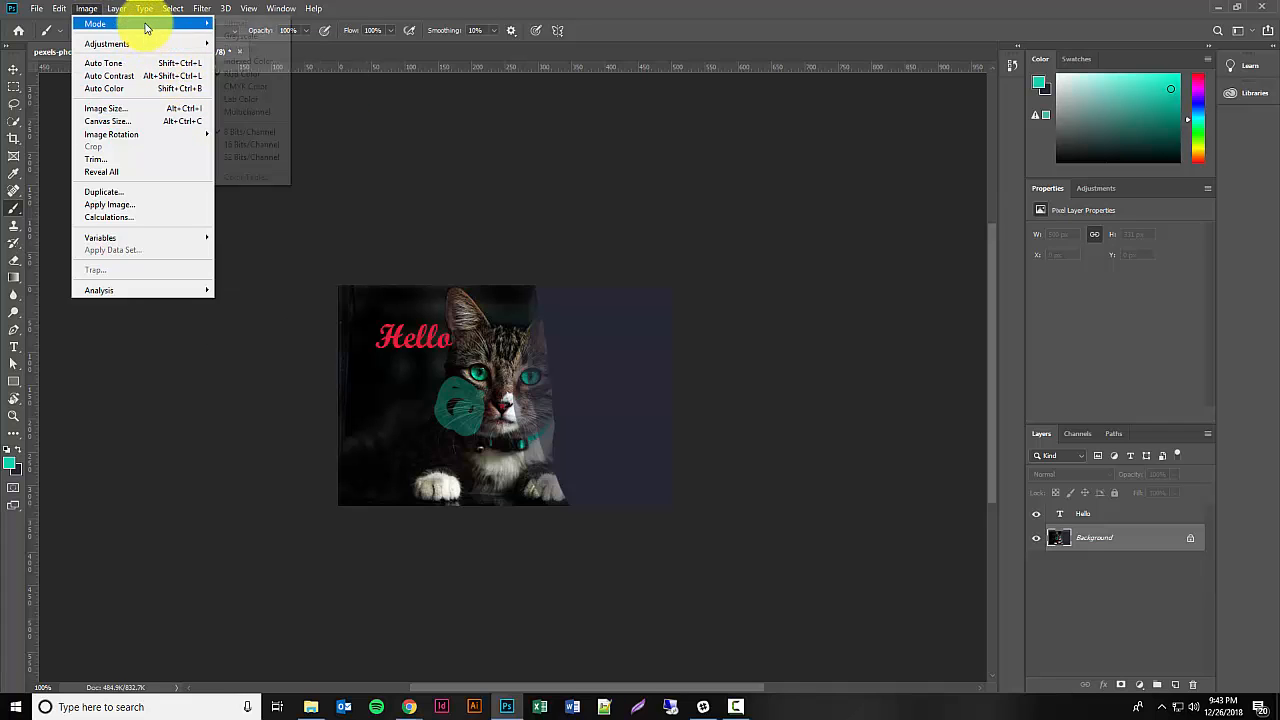
mouse_move(140, 9)
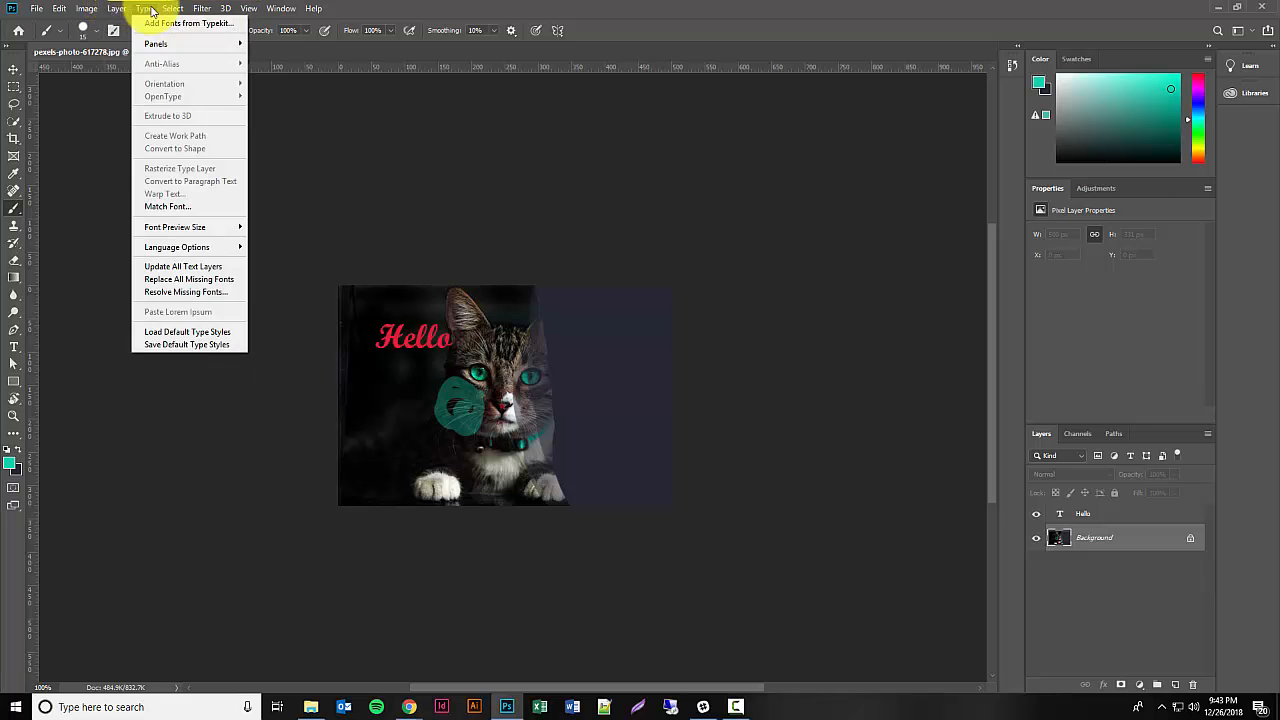
mouse_move(281, 9)
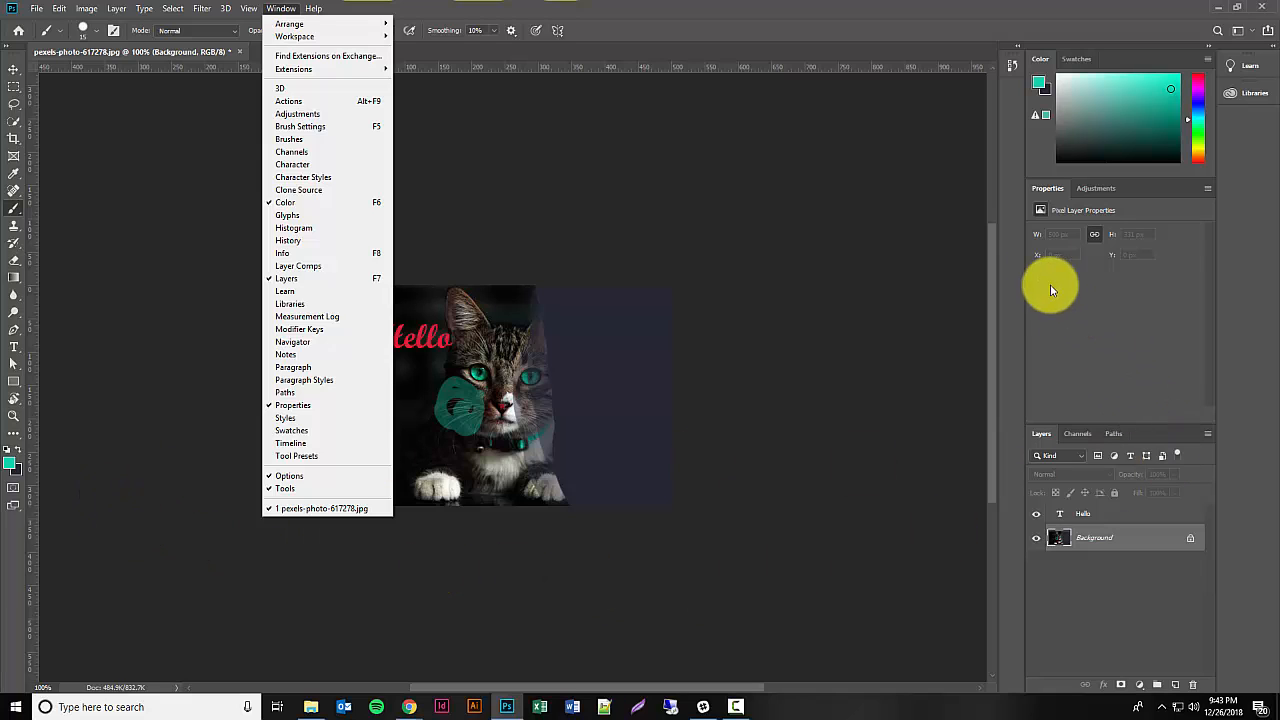
left_click(1127, 323)
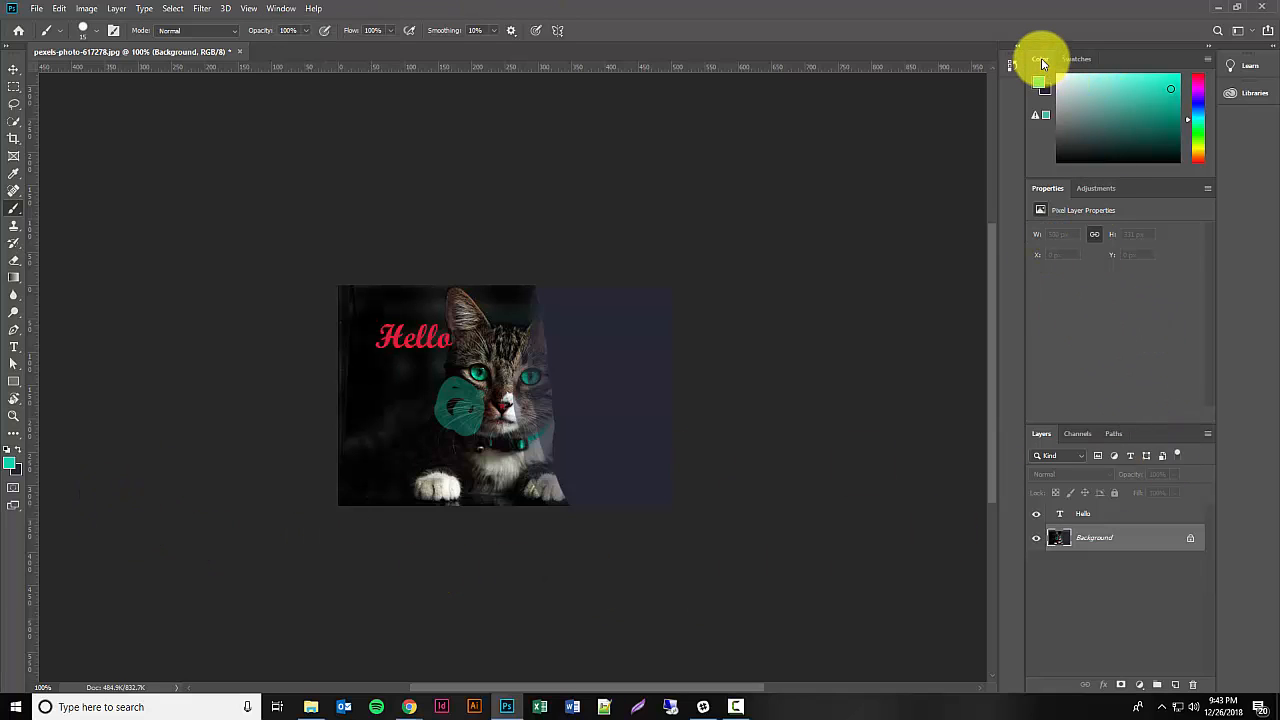
Step: Show the color swatches, then open the document's History list and enlarge it to reveal all recorded states
left_click(1076, 59)
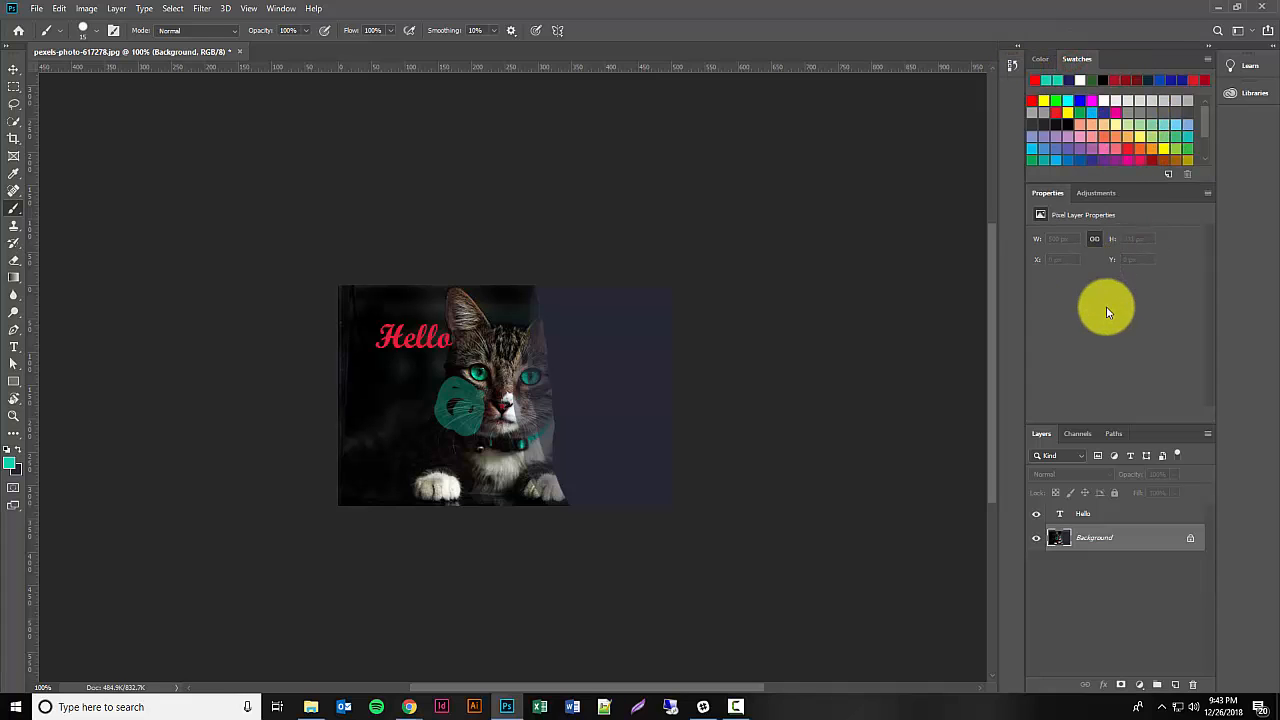
left_click(1009, 67)
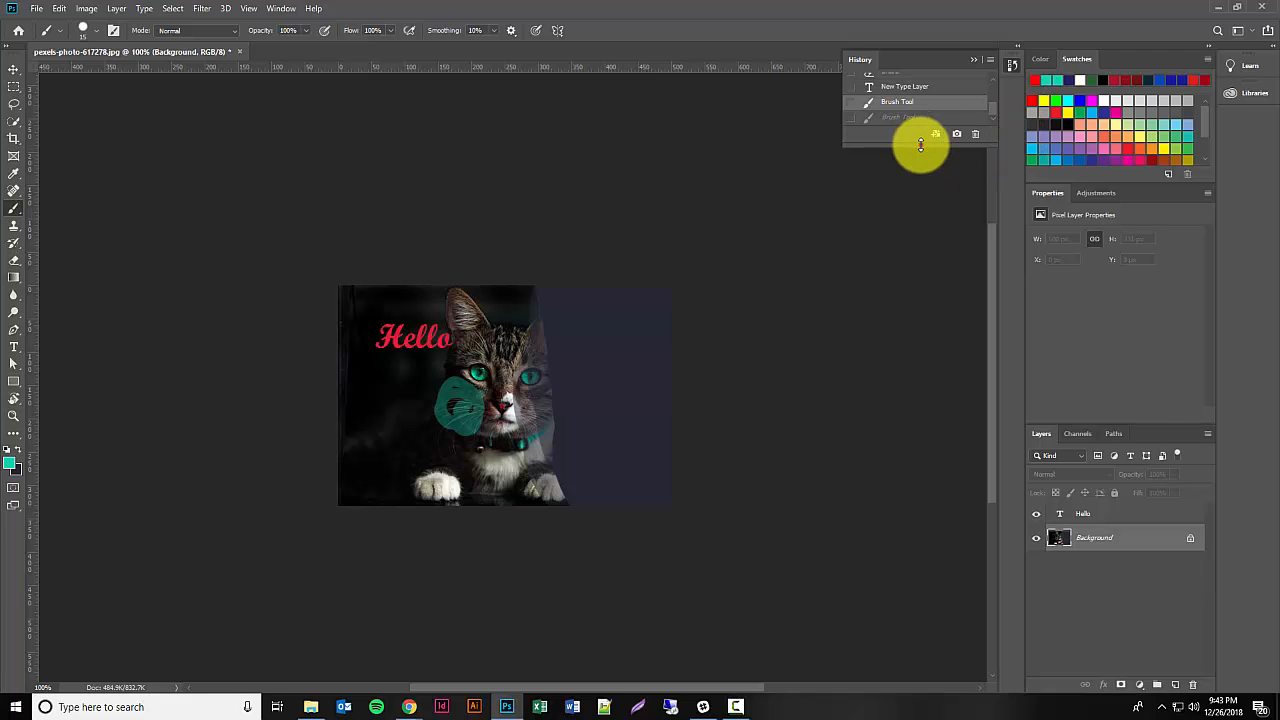
left_click_drag(920, 143, 911, 288)
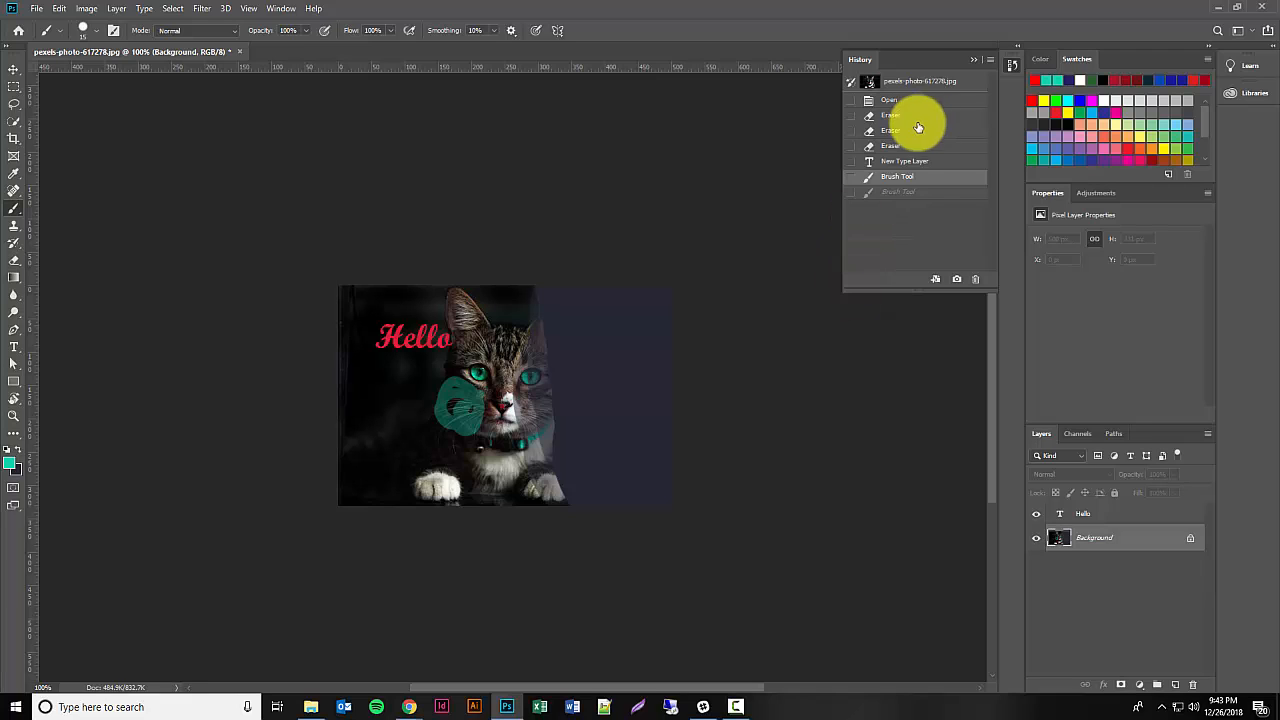
Step: Revert the photo to the New Type Layer history state and delete that state, removing the "Hello" text
left_click(909, 163)
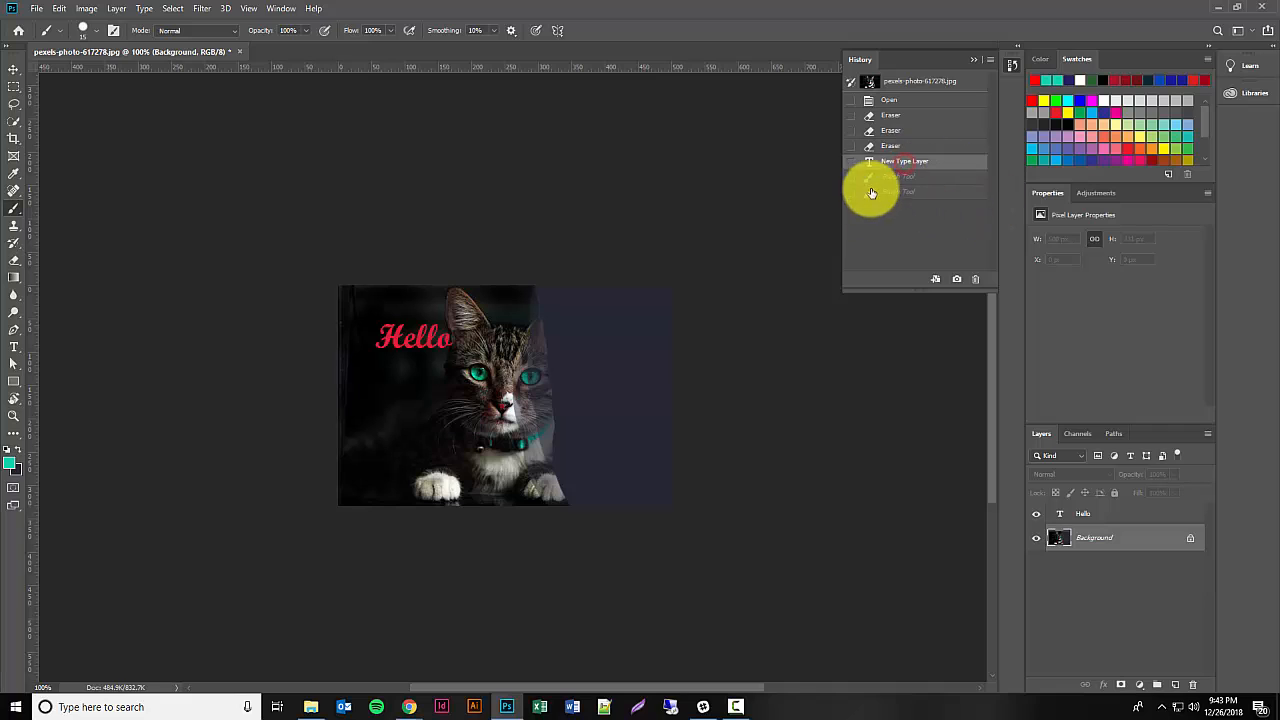
left_click(976, 280)
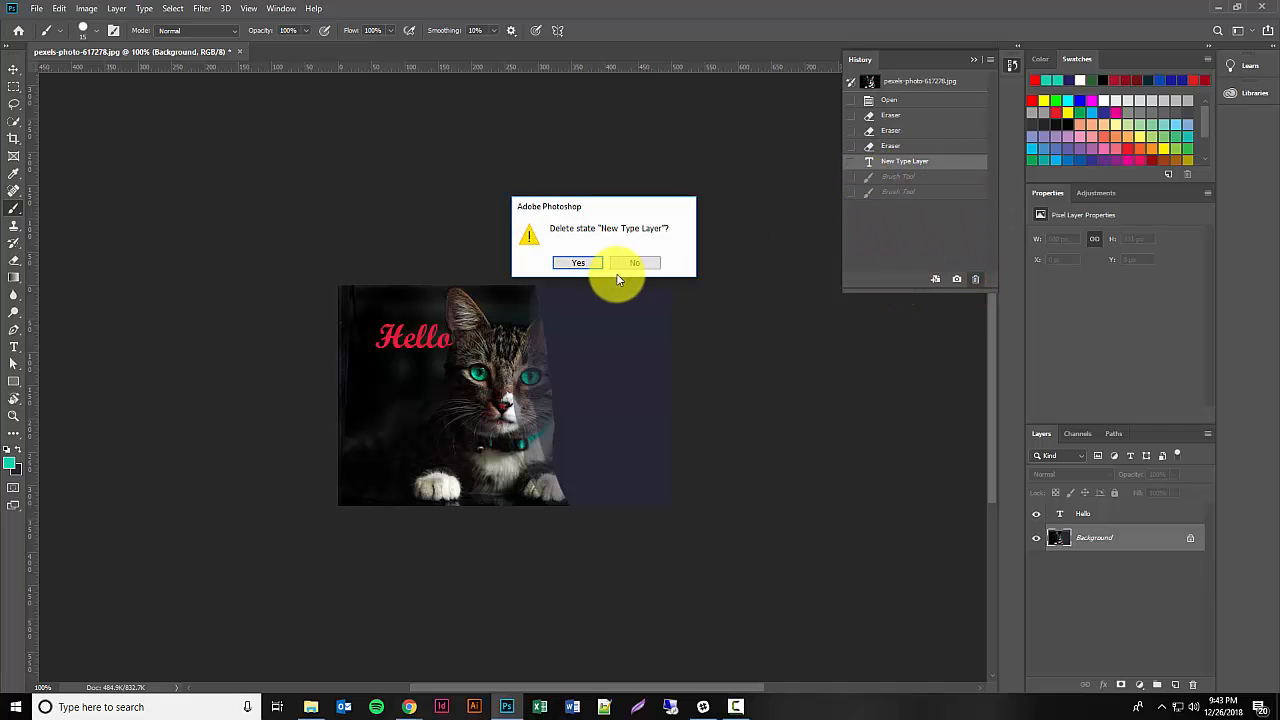
left_click(580, 262)
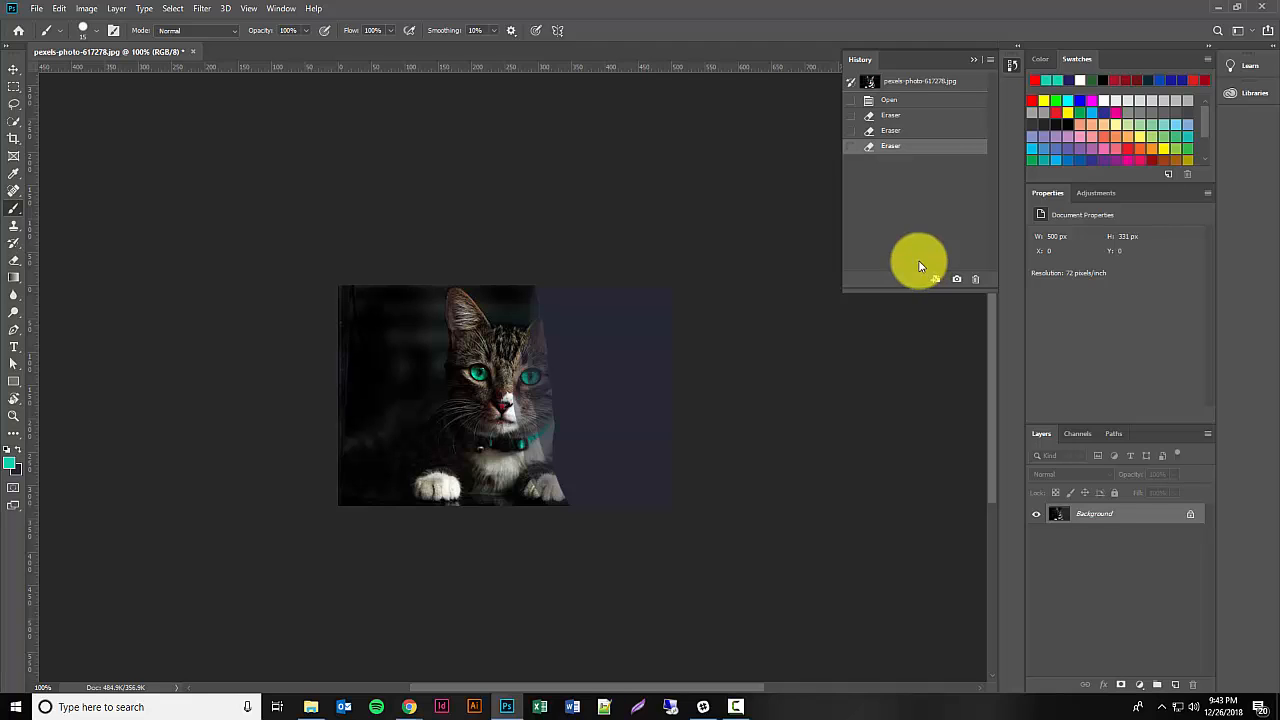
Step: Delete the three Eraser states from the history one by one, leaving only Open, and collapse the History list
left_click(980, 285)
left_click(580, 261)
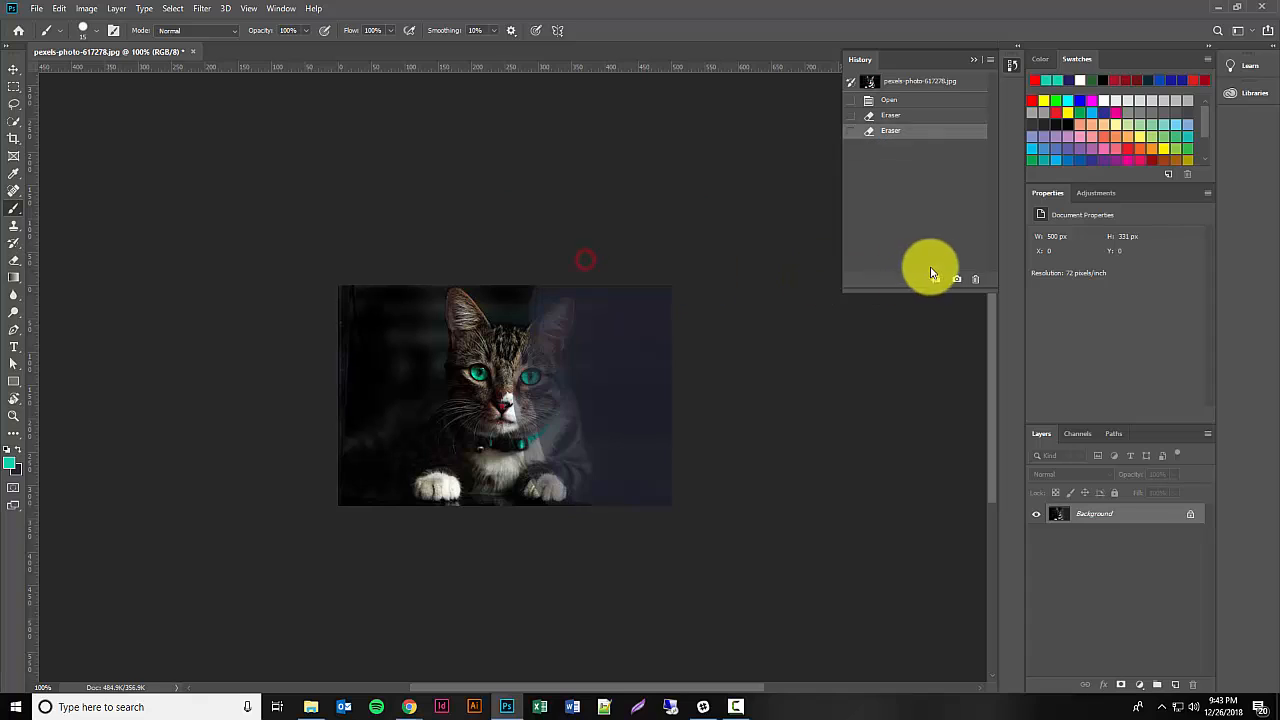
left_click(978, 281)
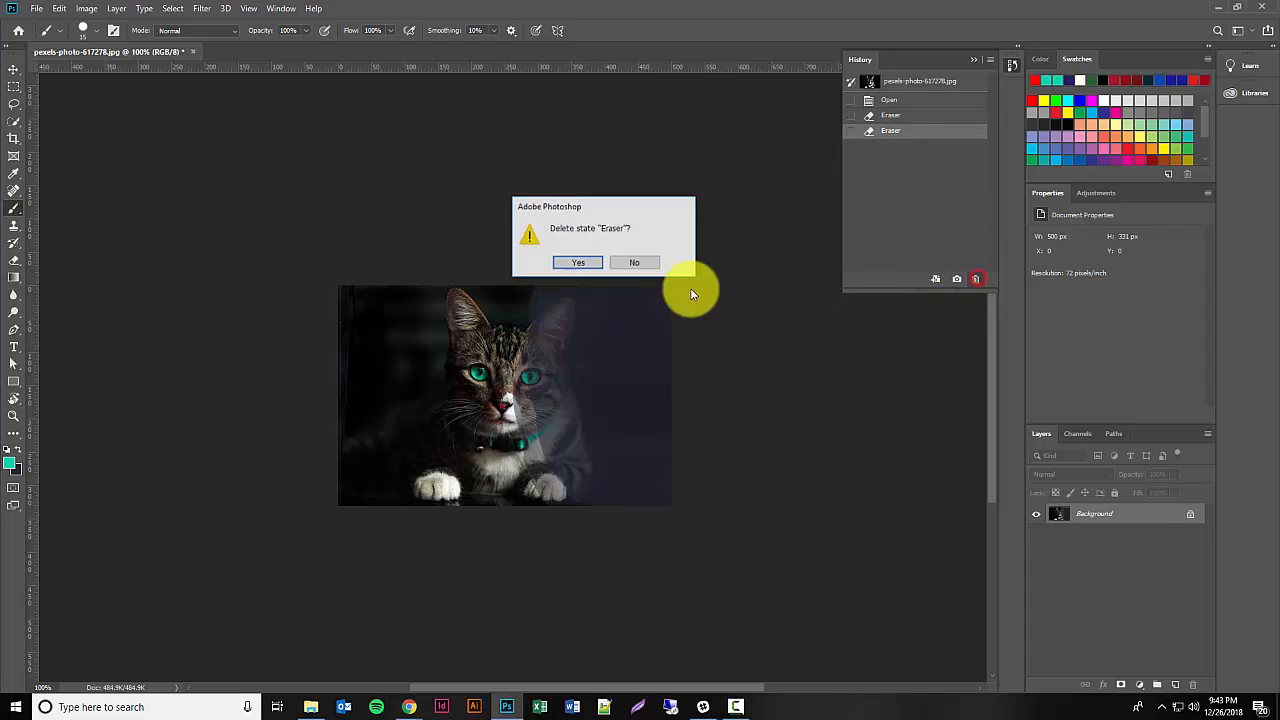
left_click(590, 265)
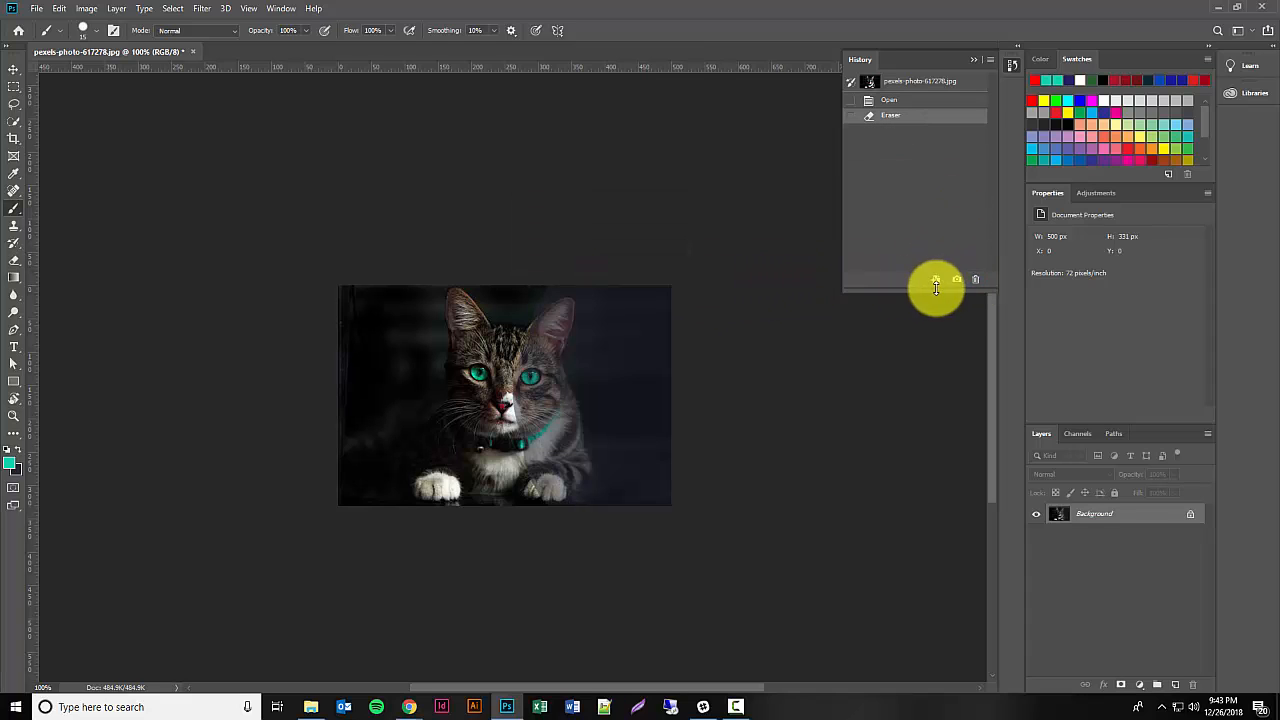
left_click(977, 280)
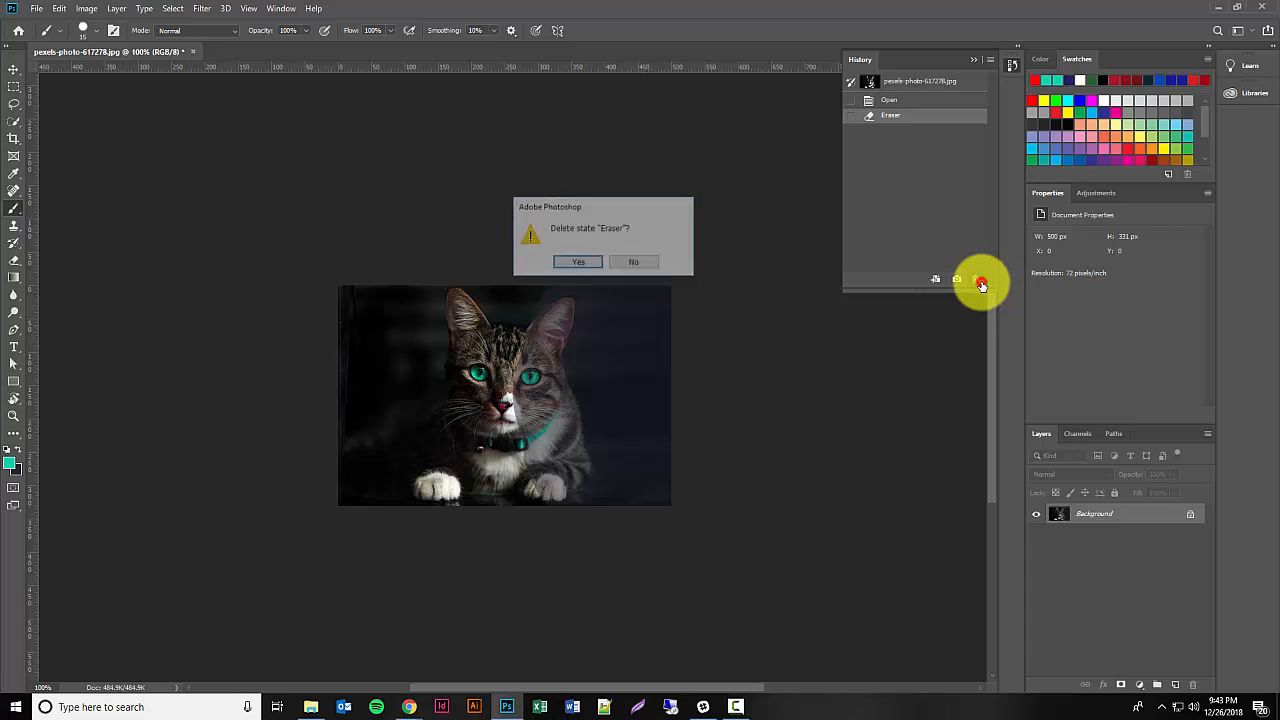
left_click(588, 264)
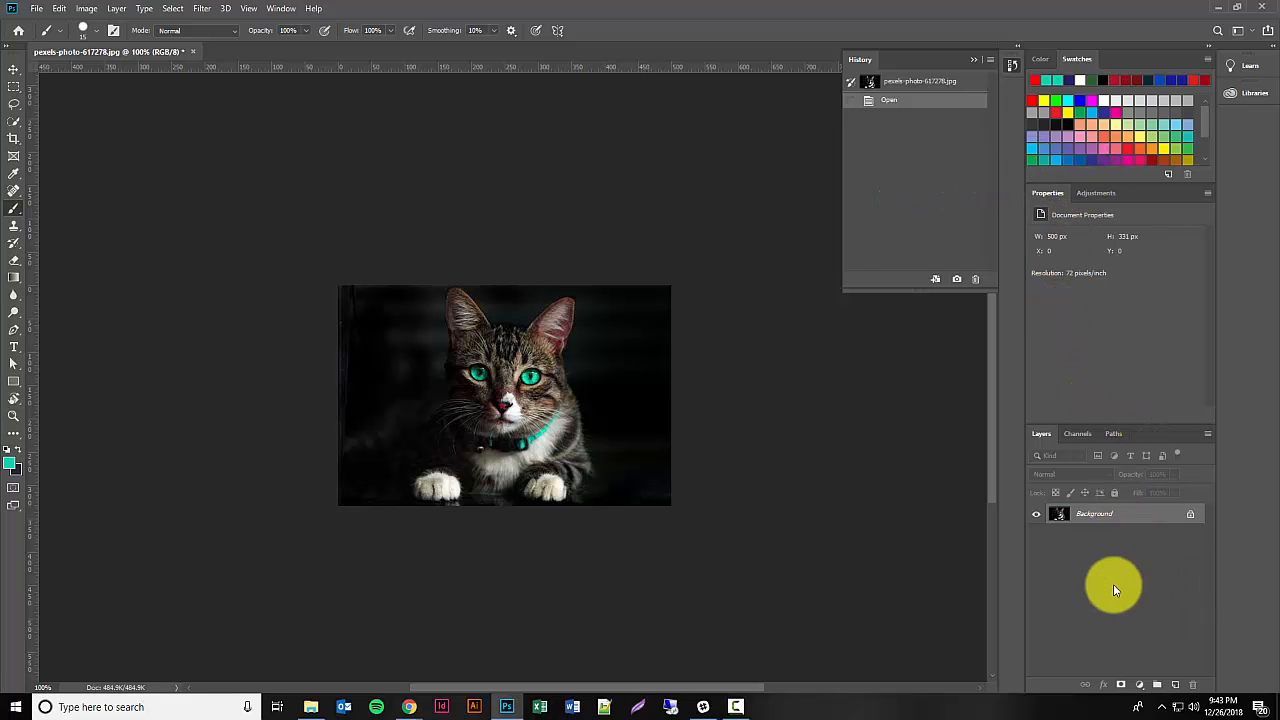
left_click(971, 61)
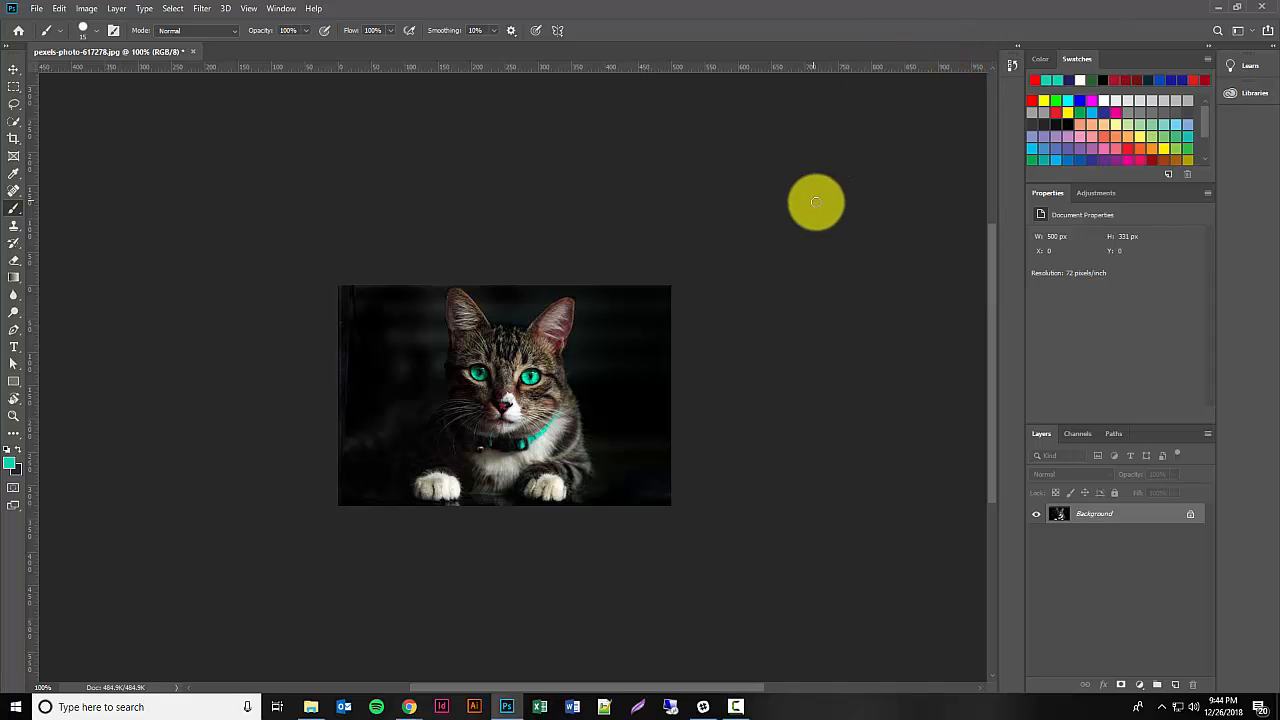
Step: Reopen the History list, examine its available commands without choosing one, and collapse it again
left_click(1009, 66)
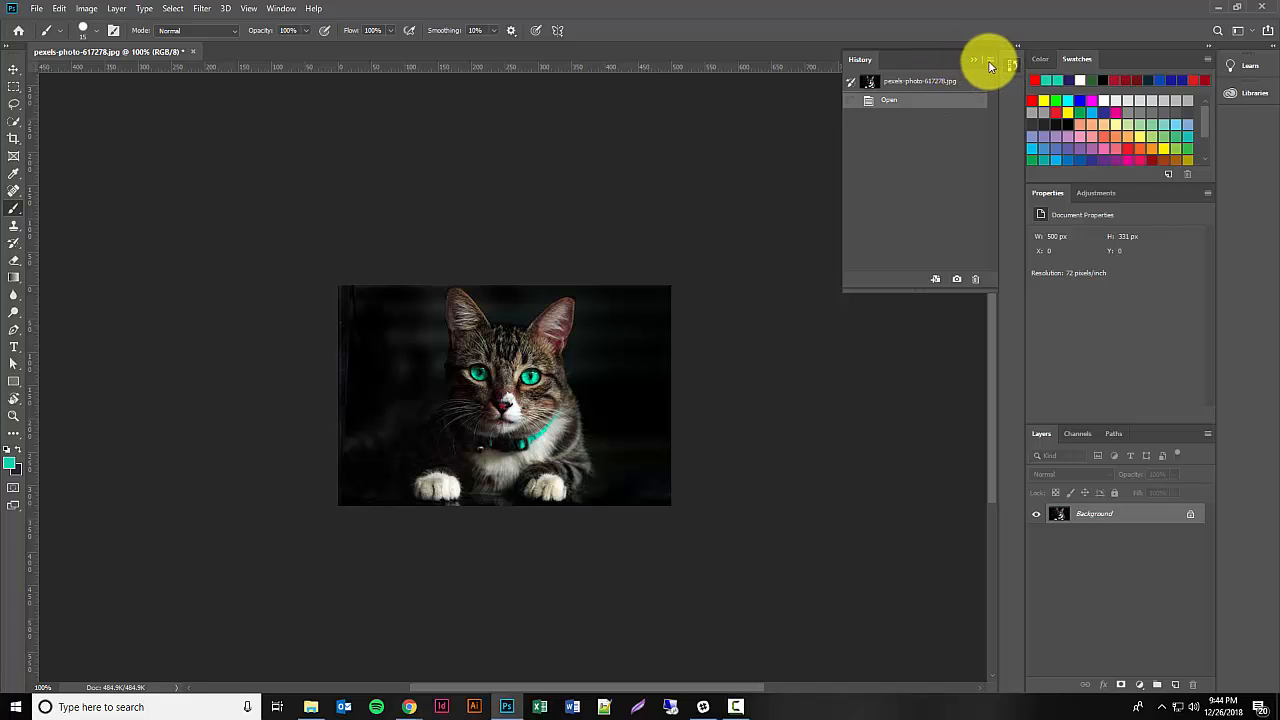
left_click(993, 64)
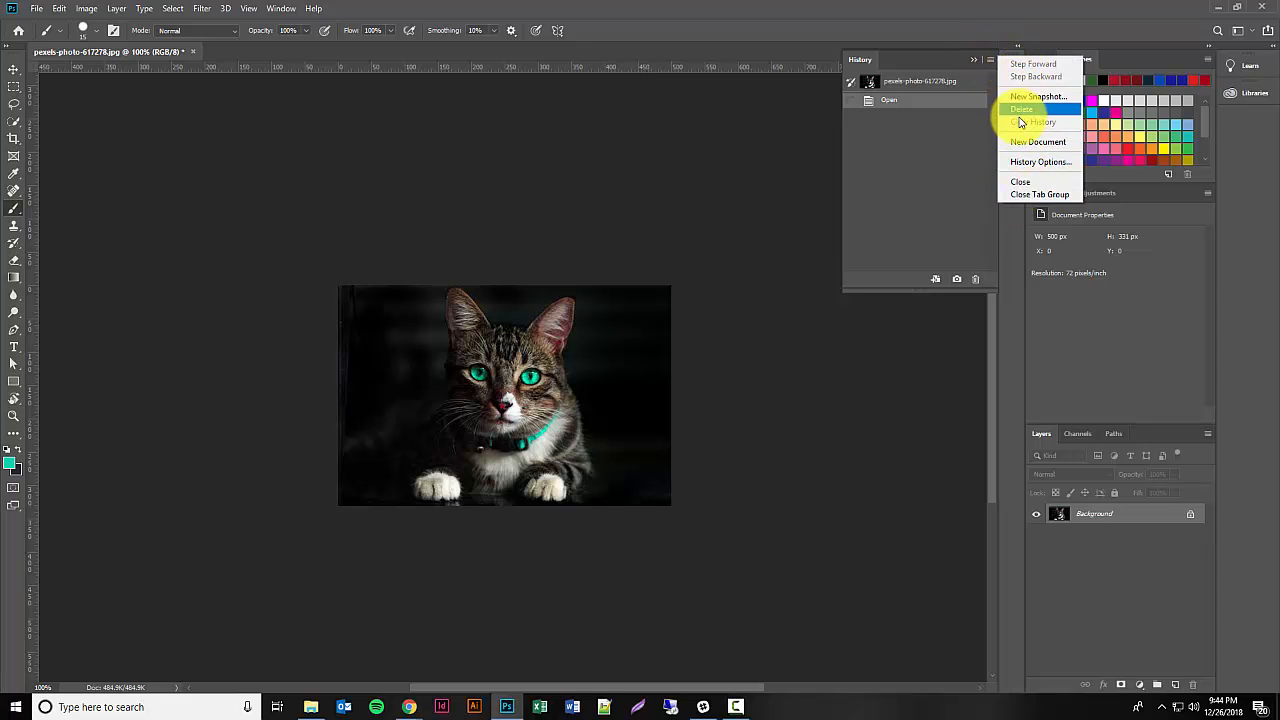
left_click(1100, 342)
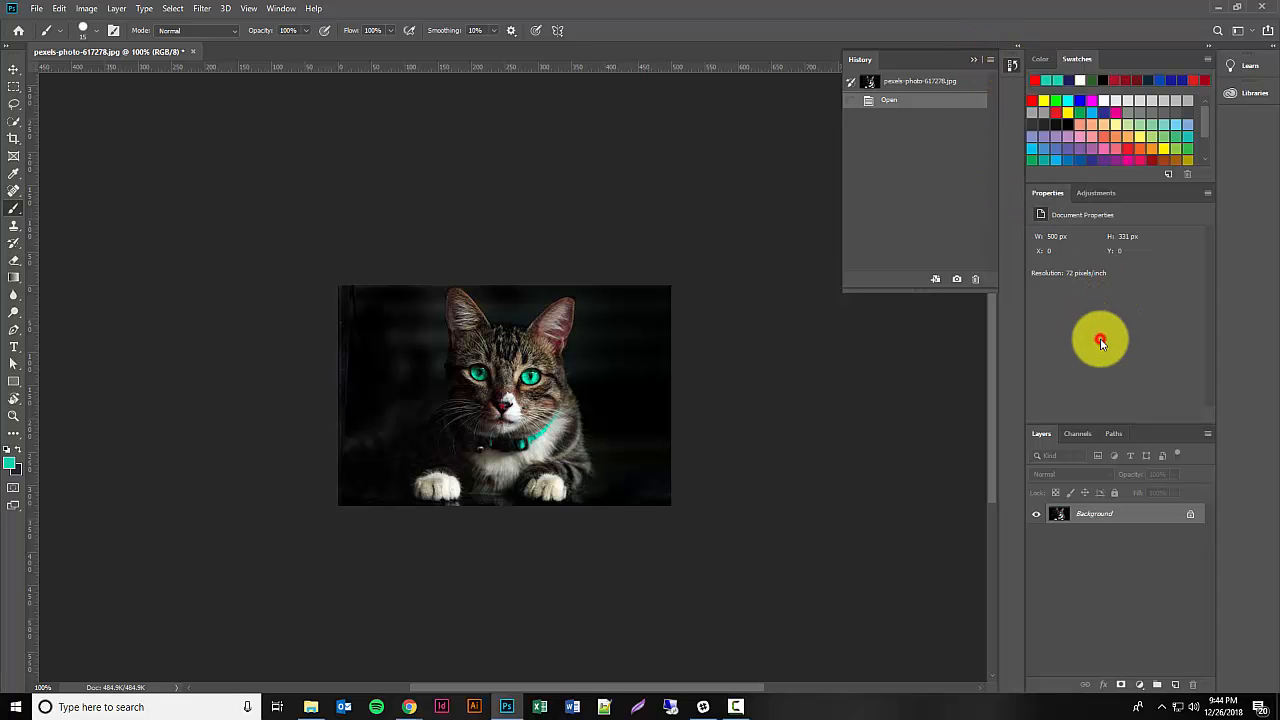
left_click(975, 60)
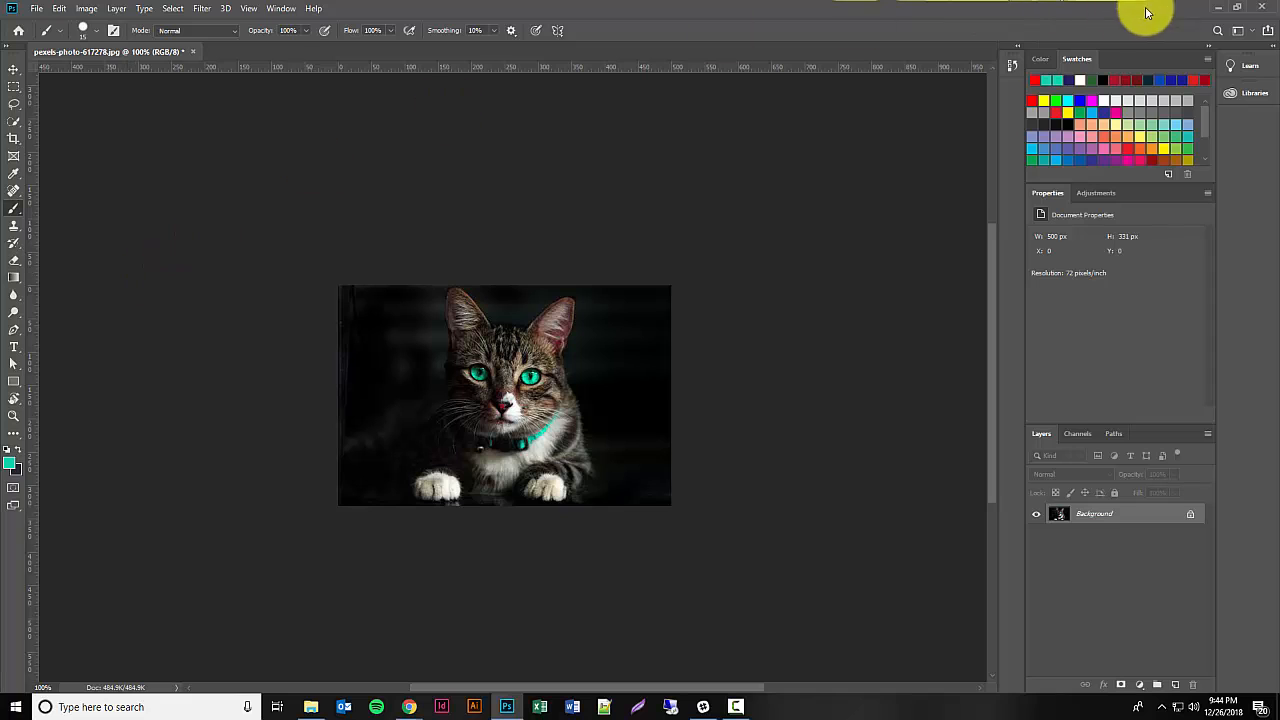
Step: Shrink the Photoshop window and add a Brightness/Contrast adjustment layer with Brightness set to -9
left_click(1236, 6)
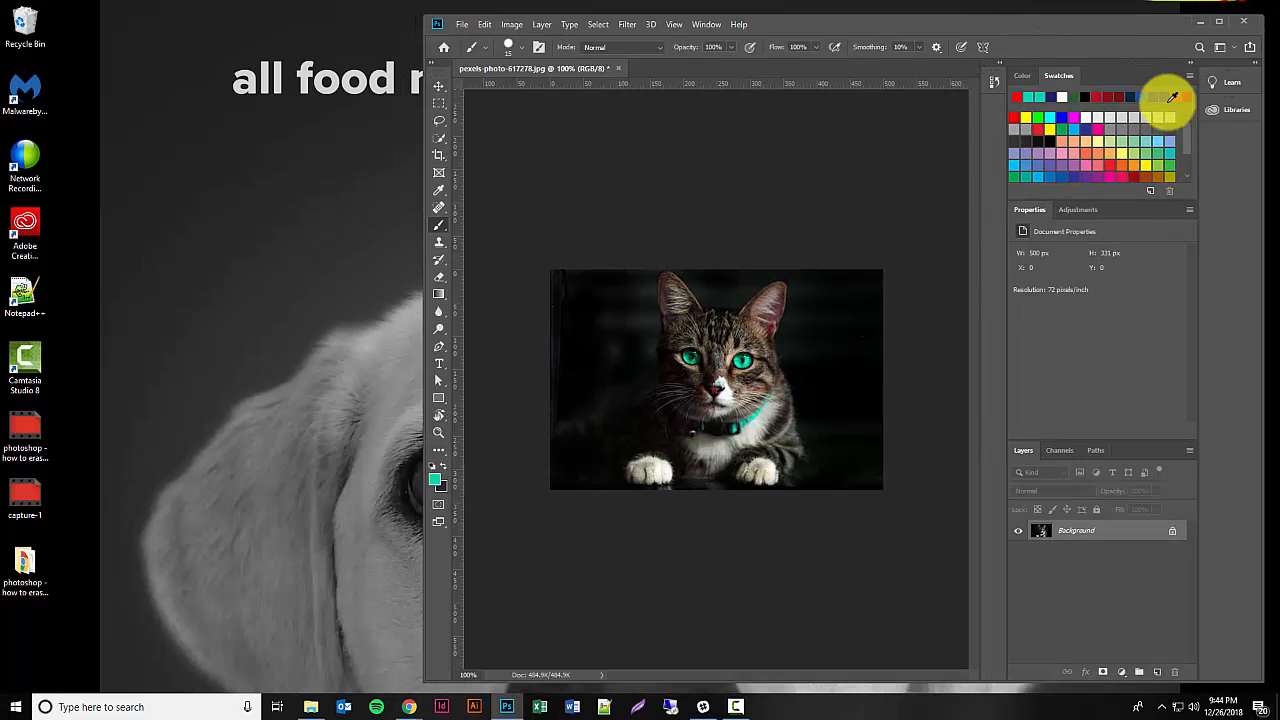
left_click(1078, 211)
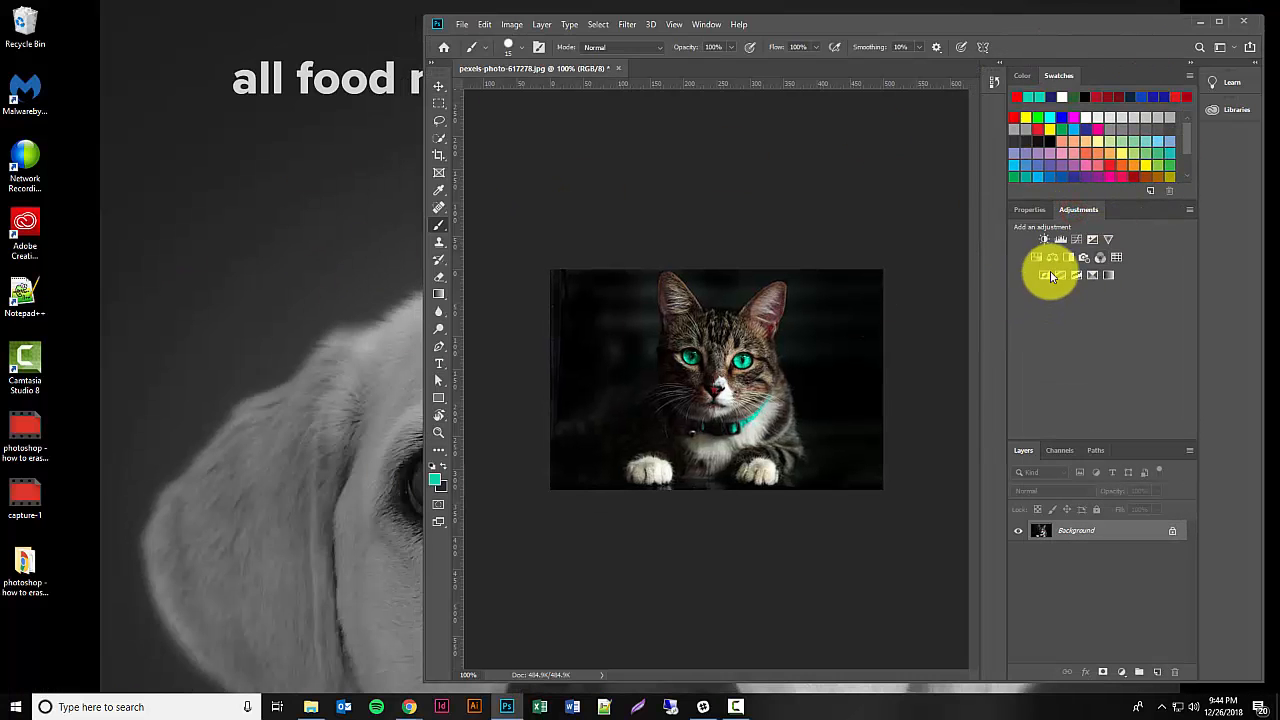
left_click(1049, 241)
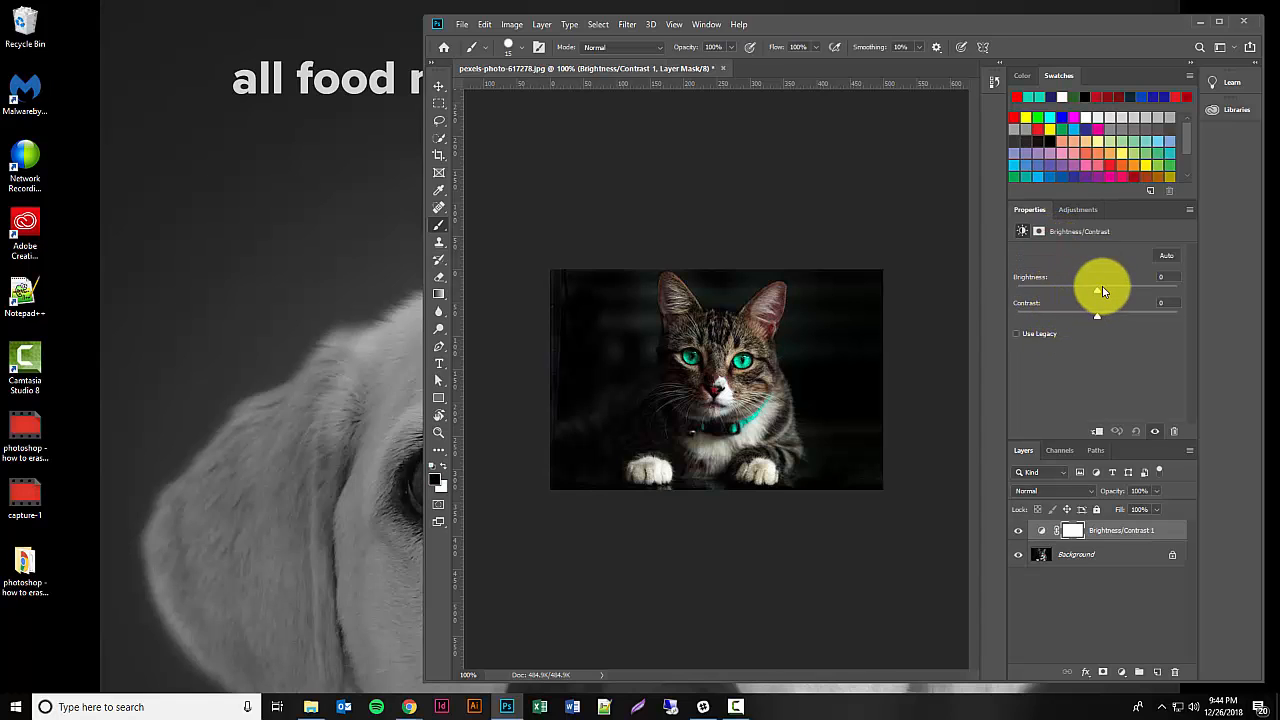
mouse_move(1100, 288)
left_mouse_down()
mouse_move(1137, 293)
mouse_move(1057, 289)
mouse_move(1093, 293)
left_mouse_up()
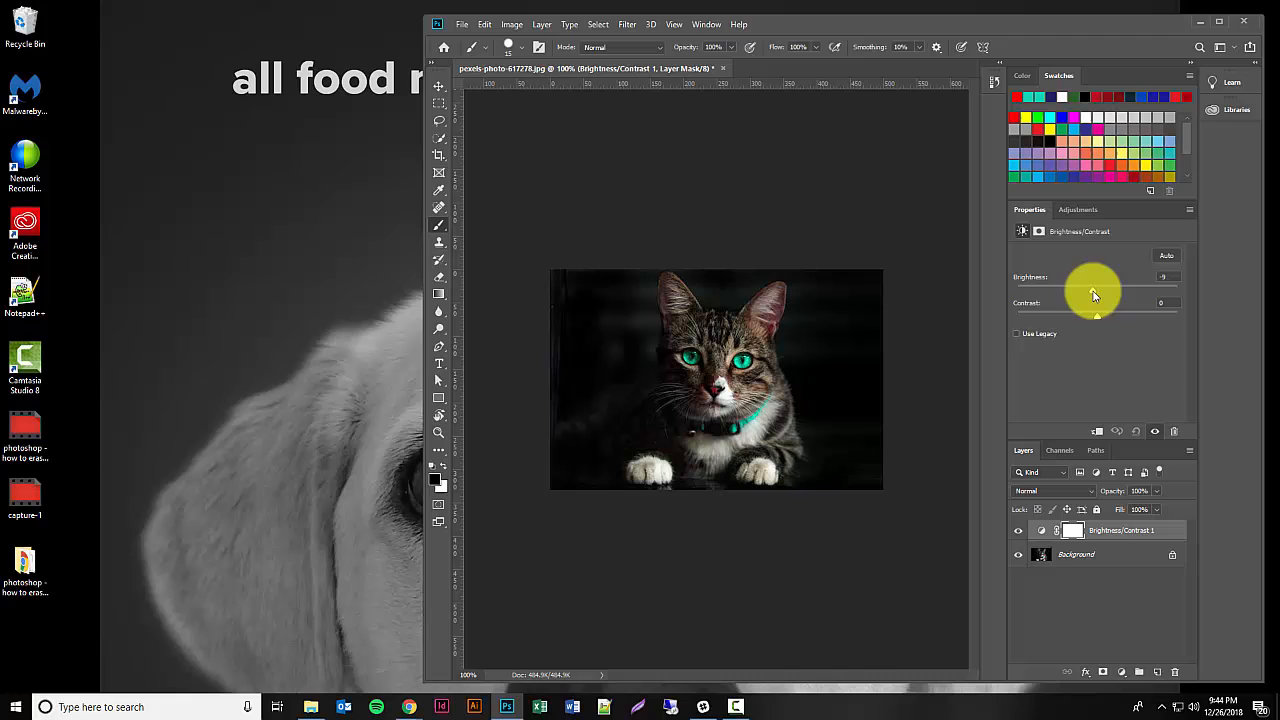
Step: Add a Black & White adjustment layer above Brightness/Contrast and maximize the window
left_click(1078, 210)
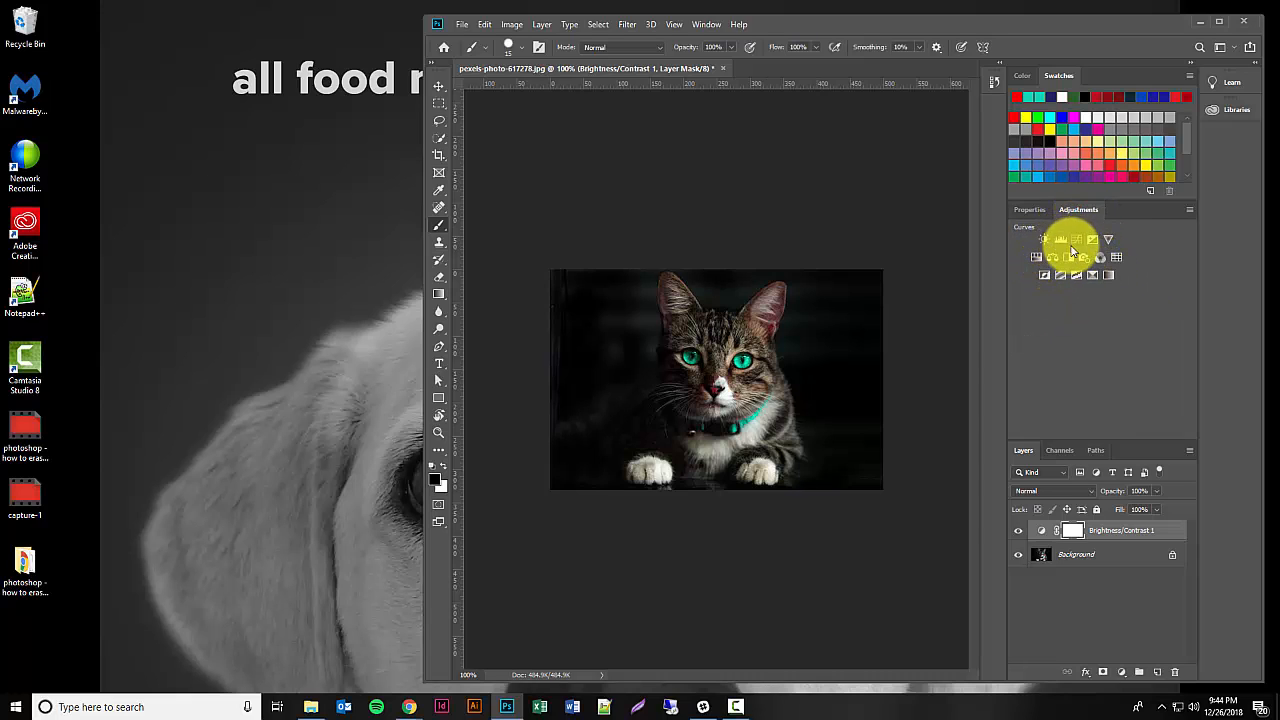
left_click(1076, 259)
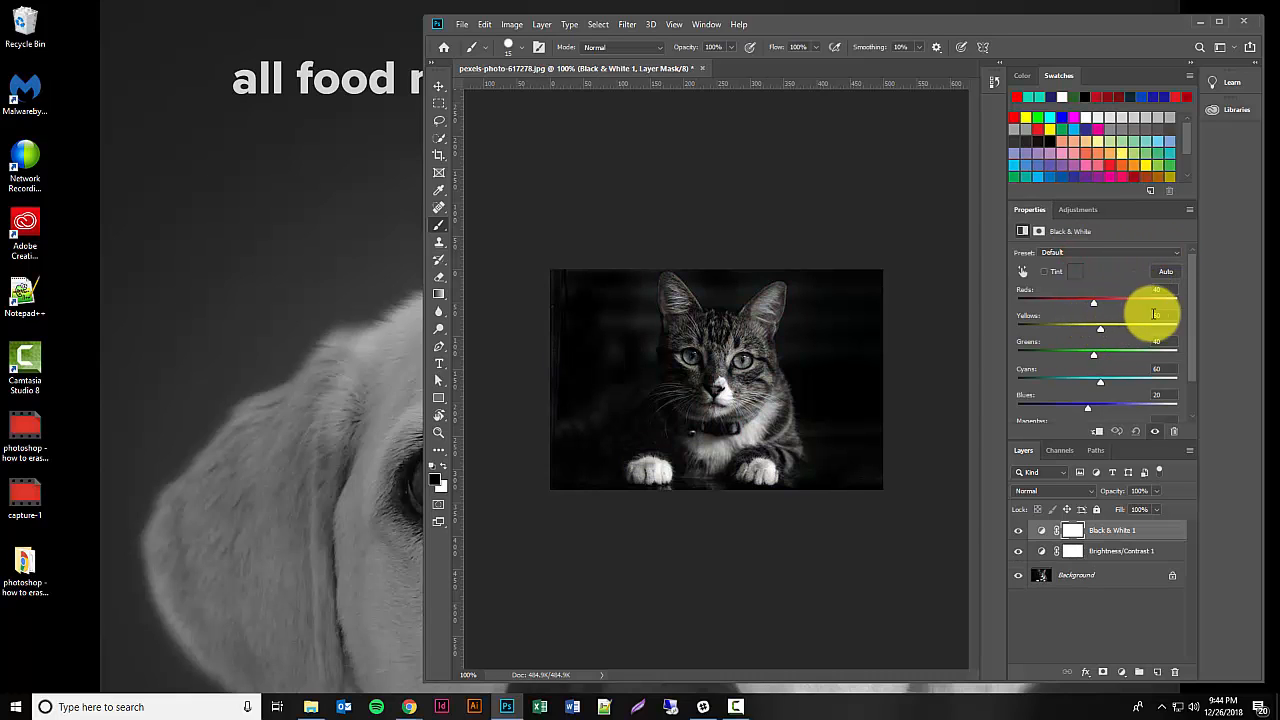
left_click(1075, 209)
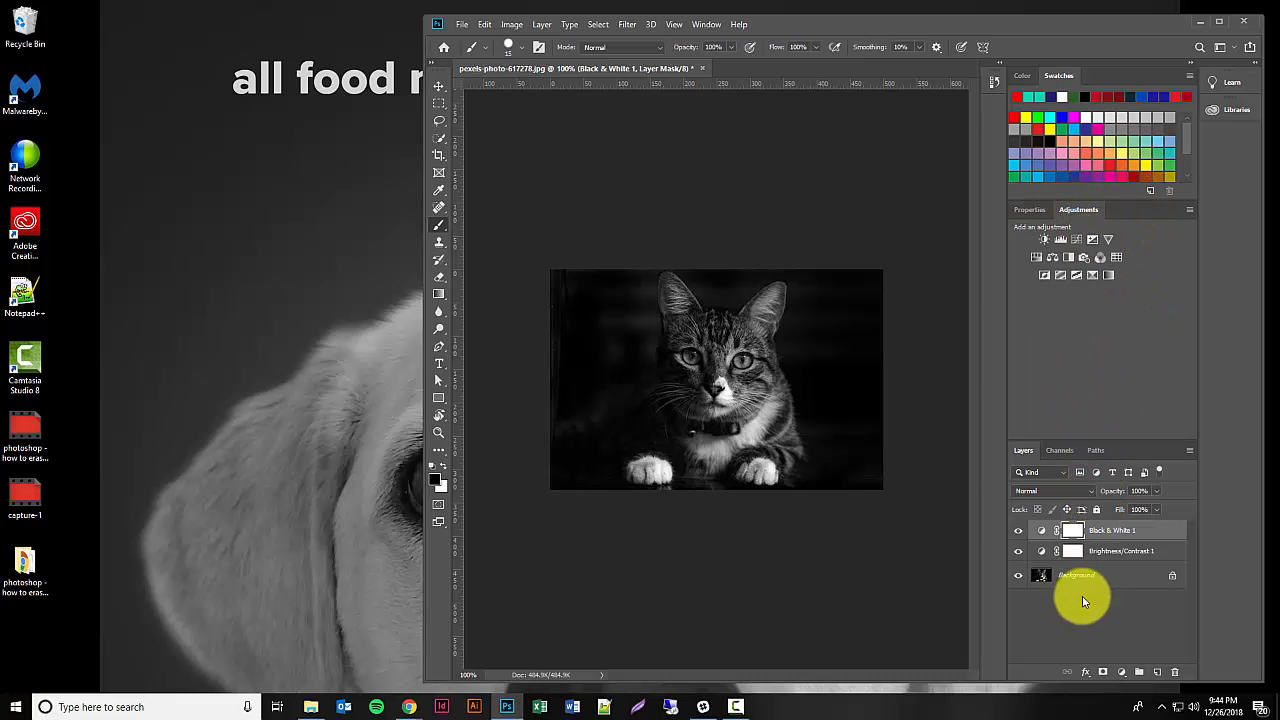
left_click(1219, 22)
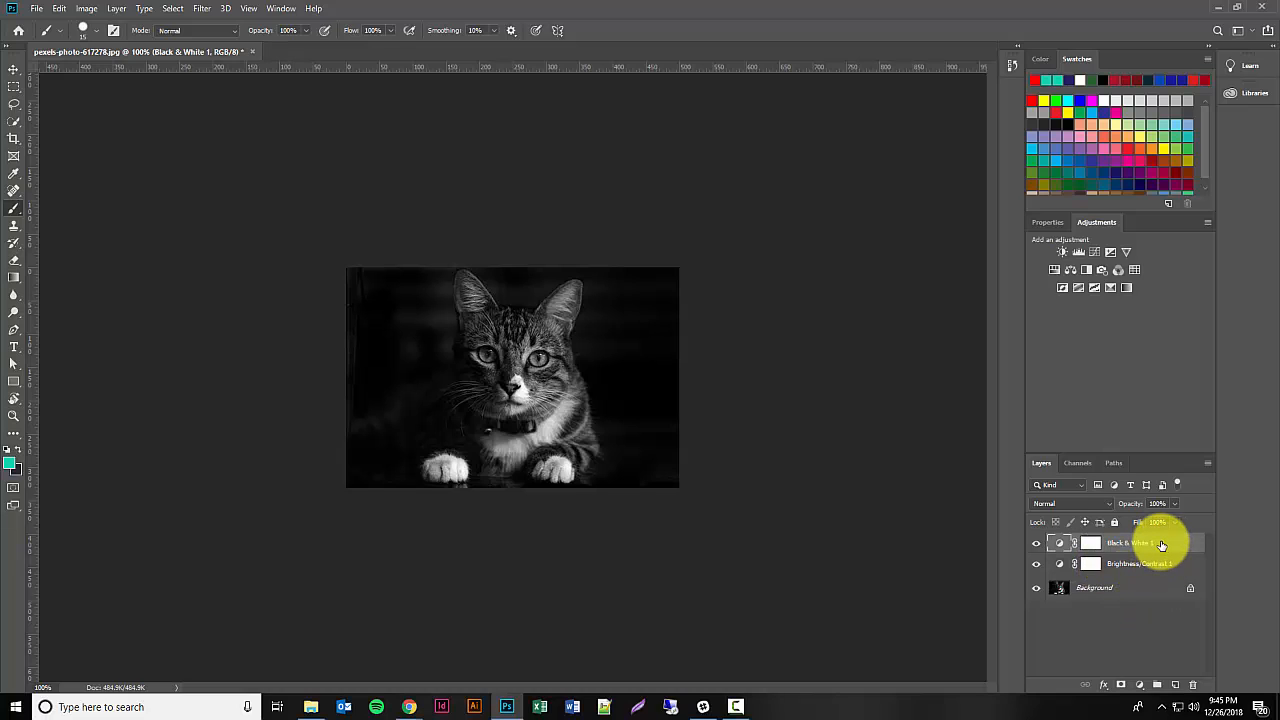
Step: Delete the Black & White and Brightness/Contrast adjustment layers, then shrink and maximize the window
key("Delete")
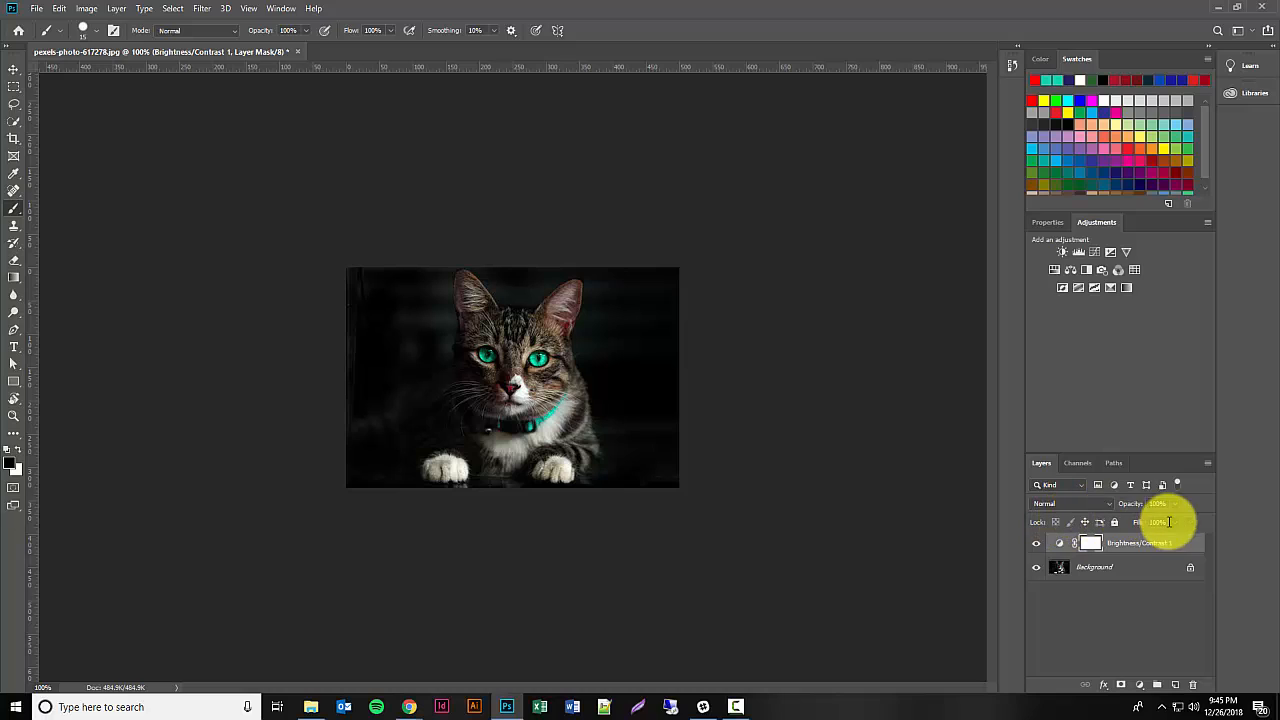
left_click(1190, 545)
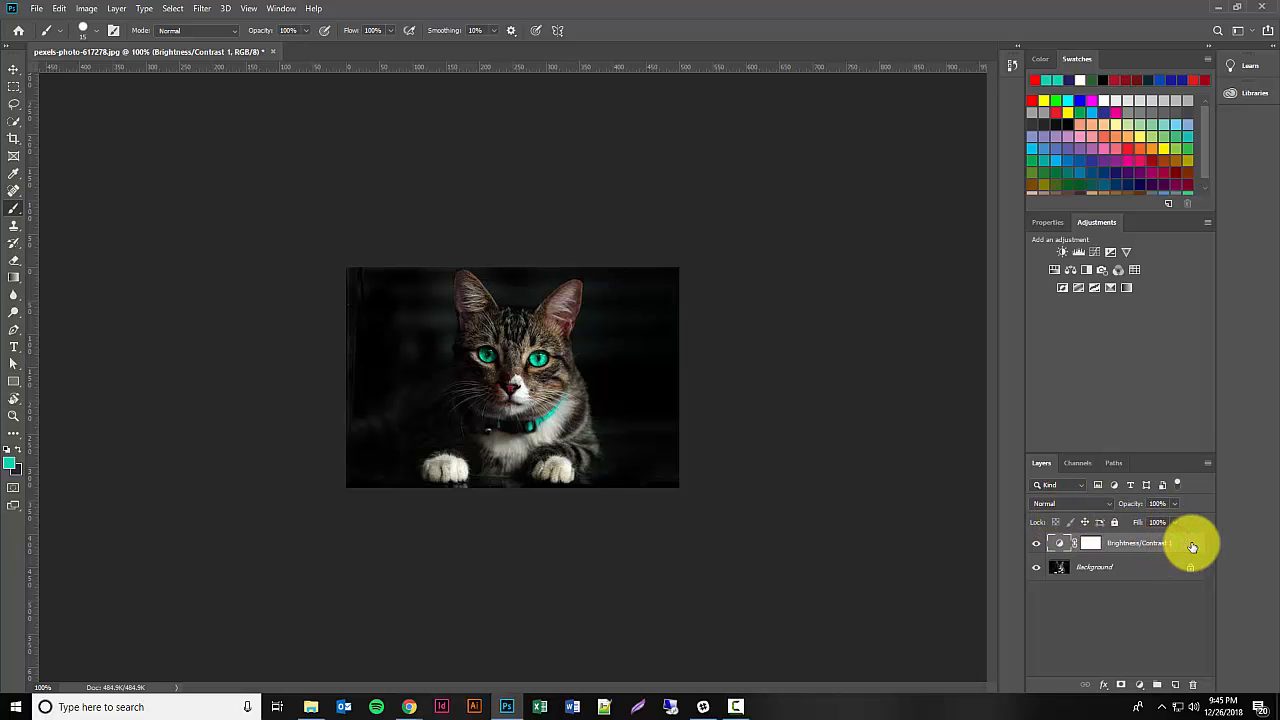
key("Delete")
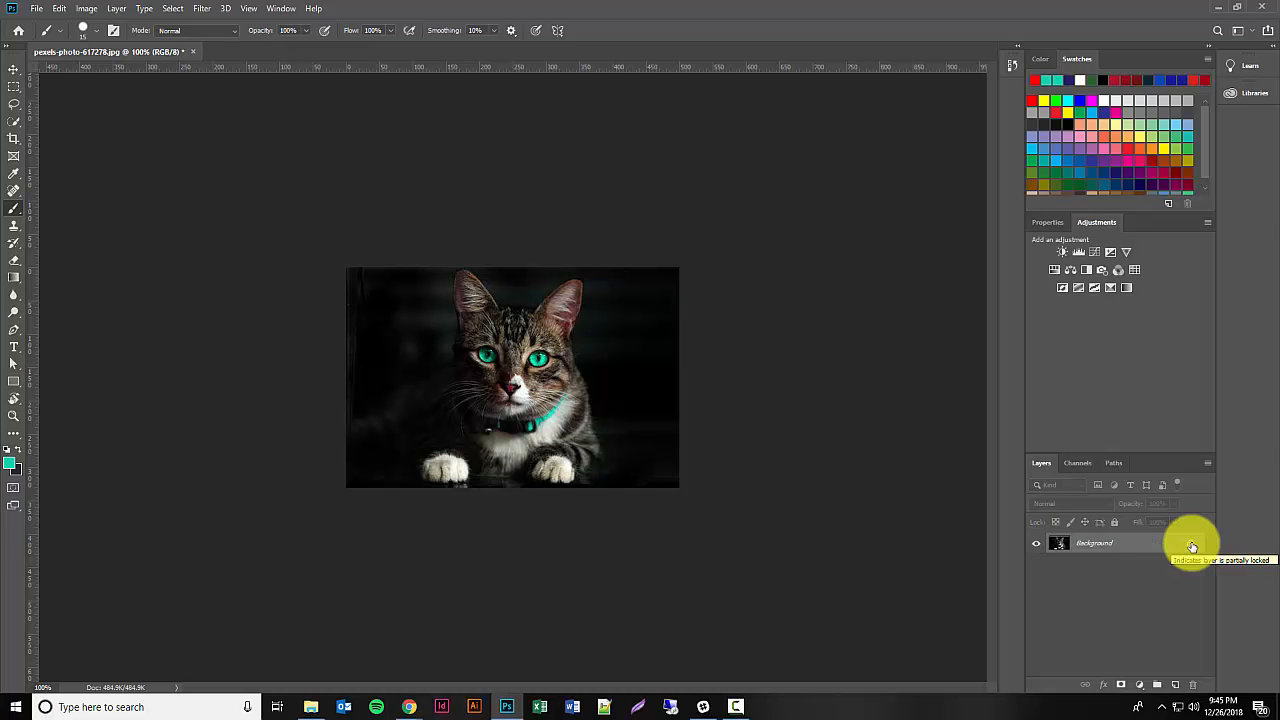
left_click(1232, 9)
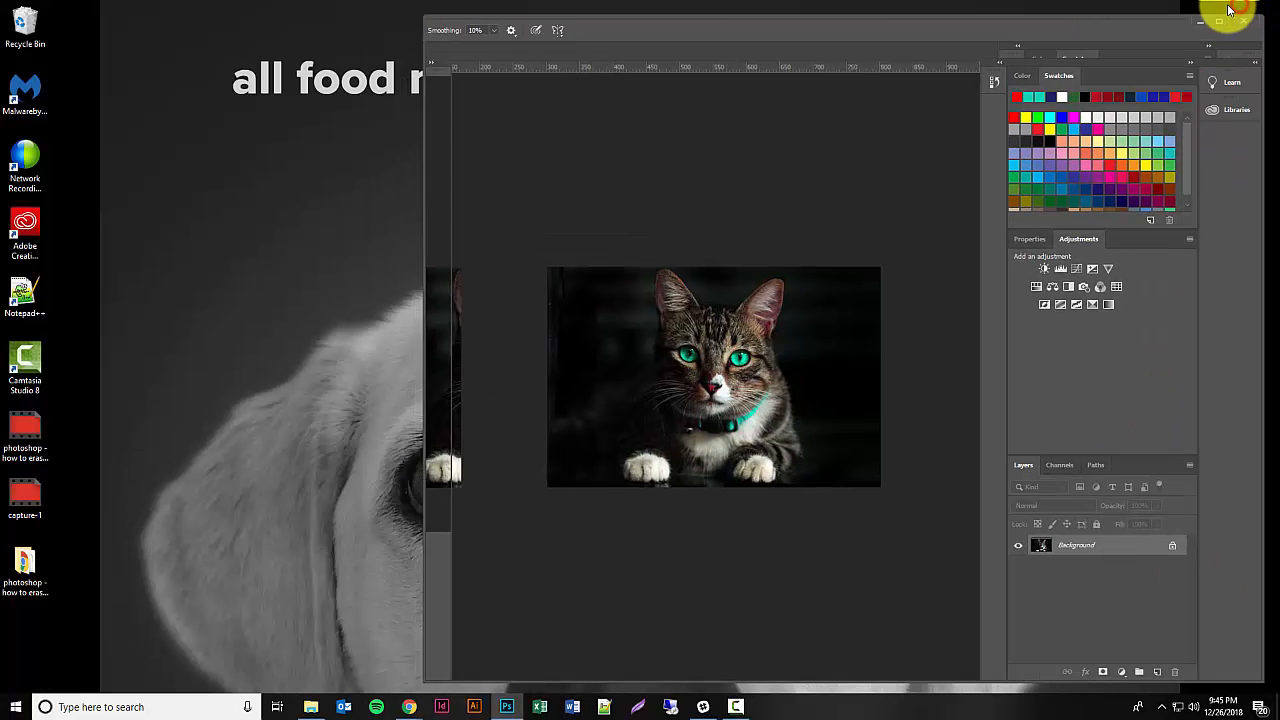
left_click(1220, 22)
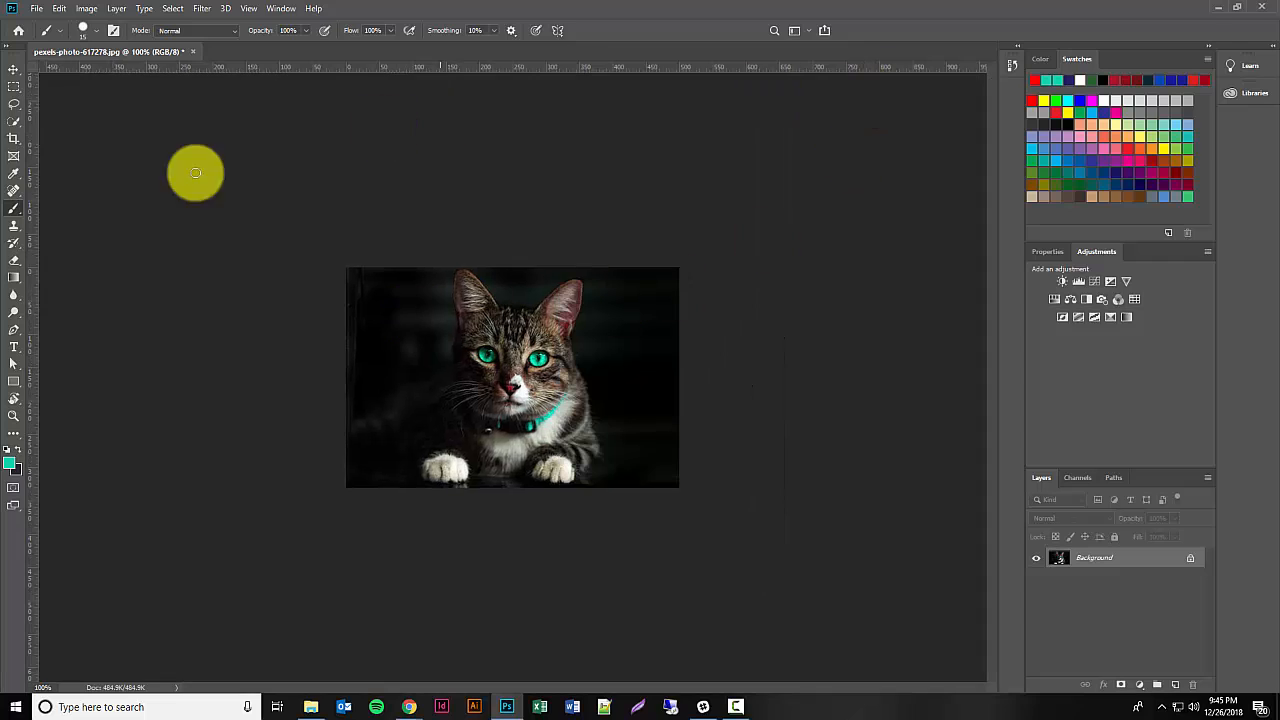
Step: Add the red text "this is a cat" in Script MT Bold and move it between the cat's collar and paws
left_click(14, 347)
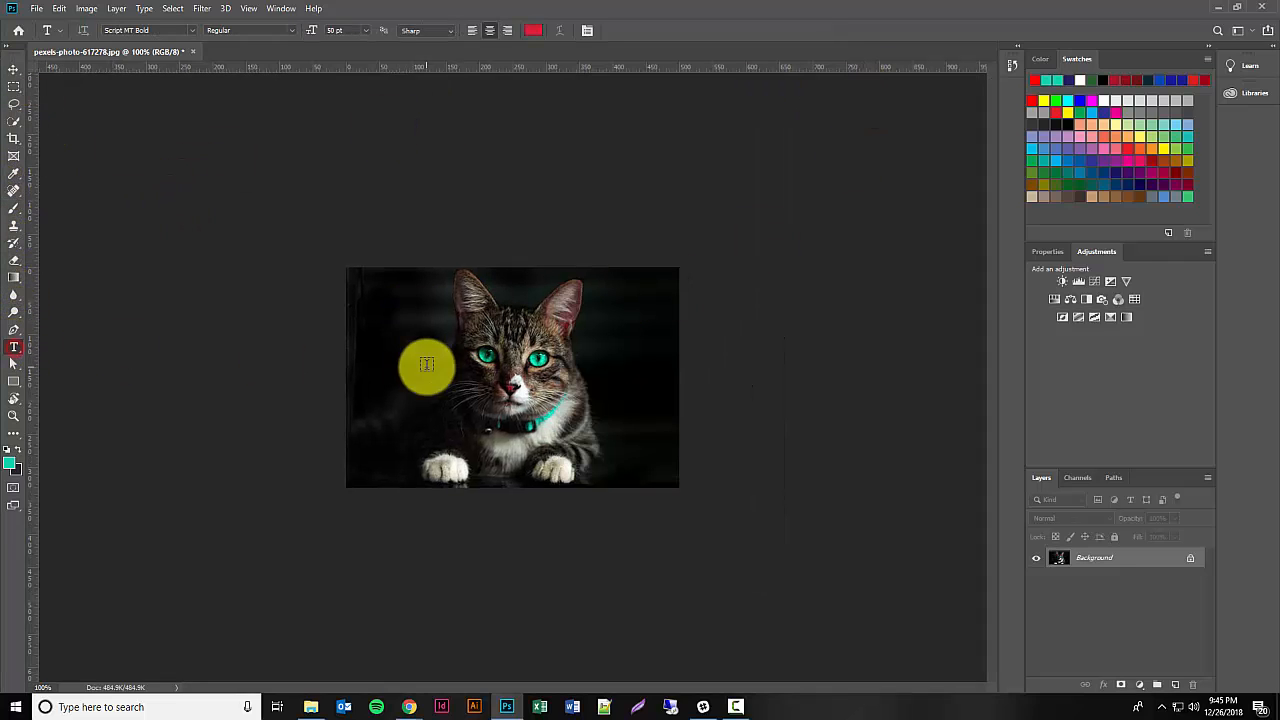
left_click(383, 329)
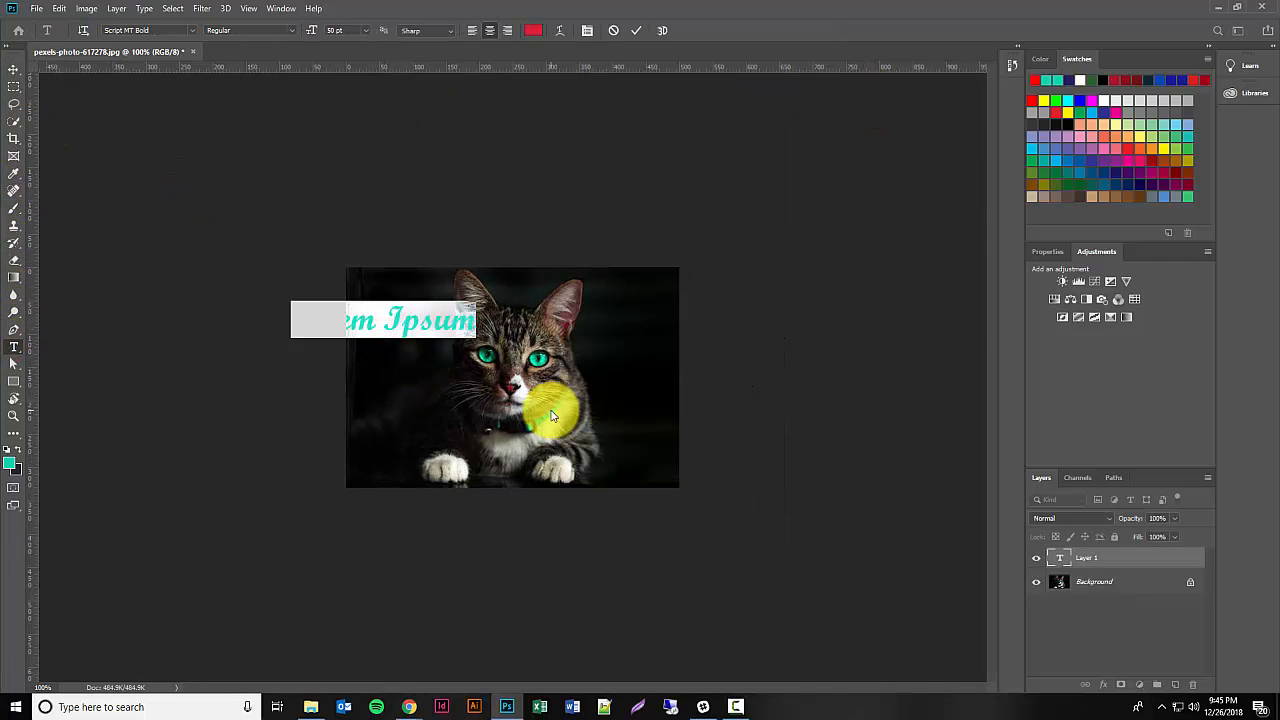
left_click(553, 415)
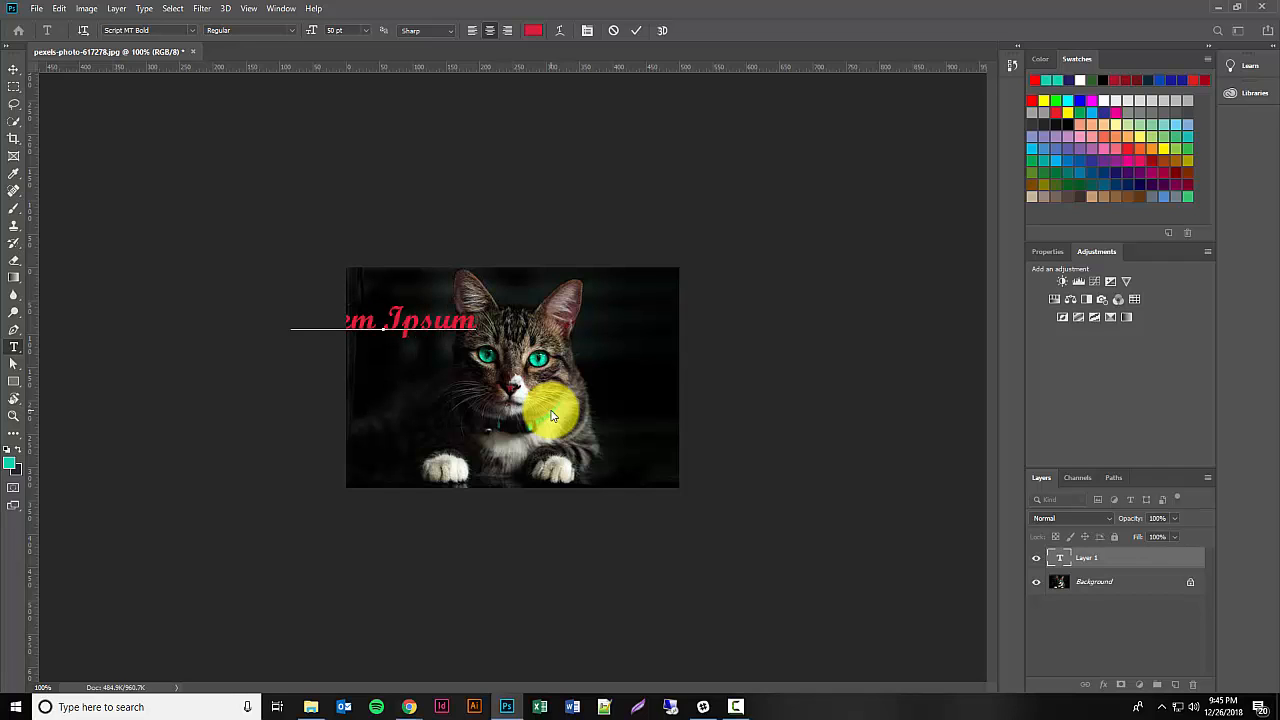
type("This is a cat")
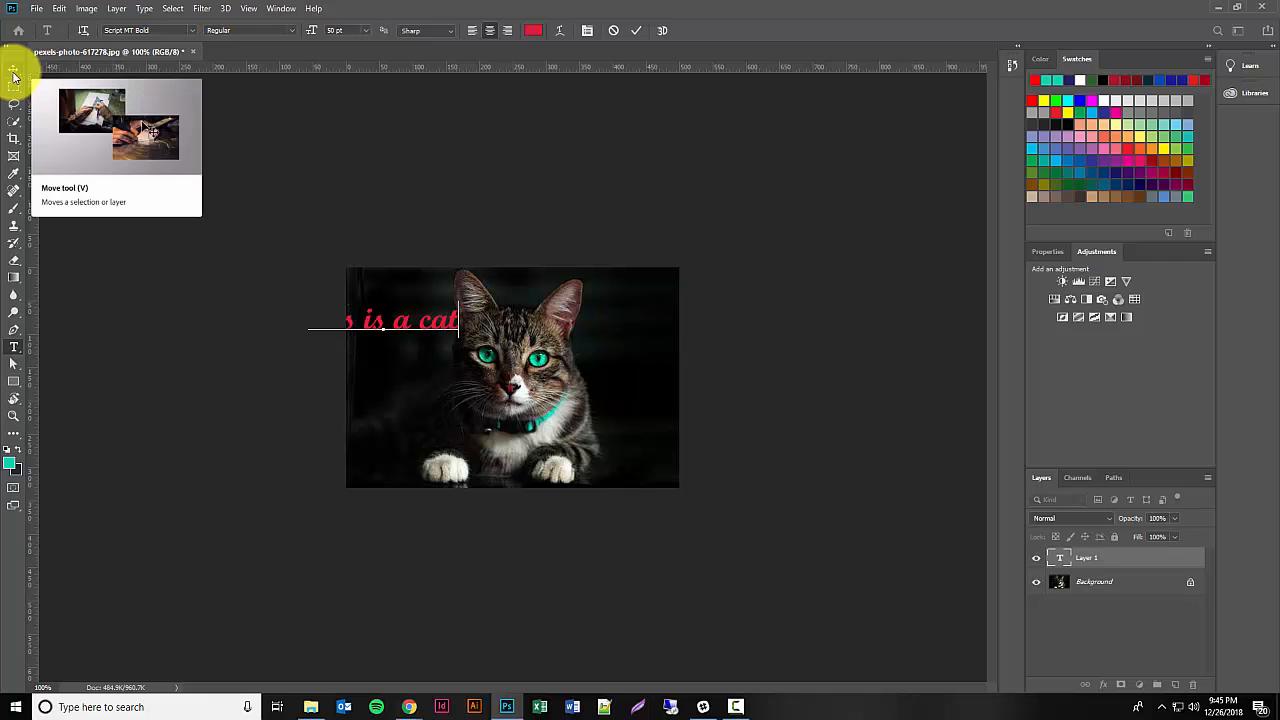
left_click(14, 69)
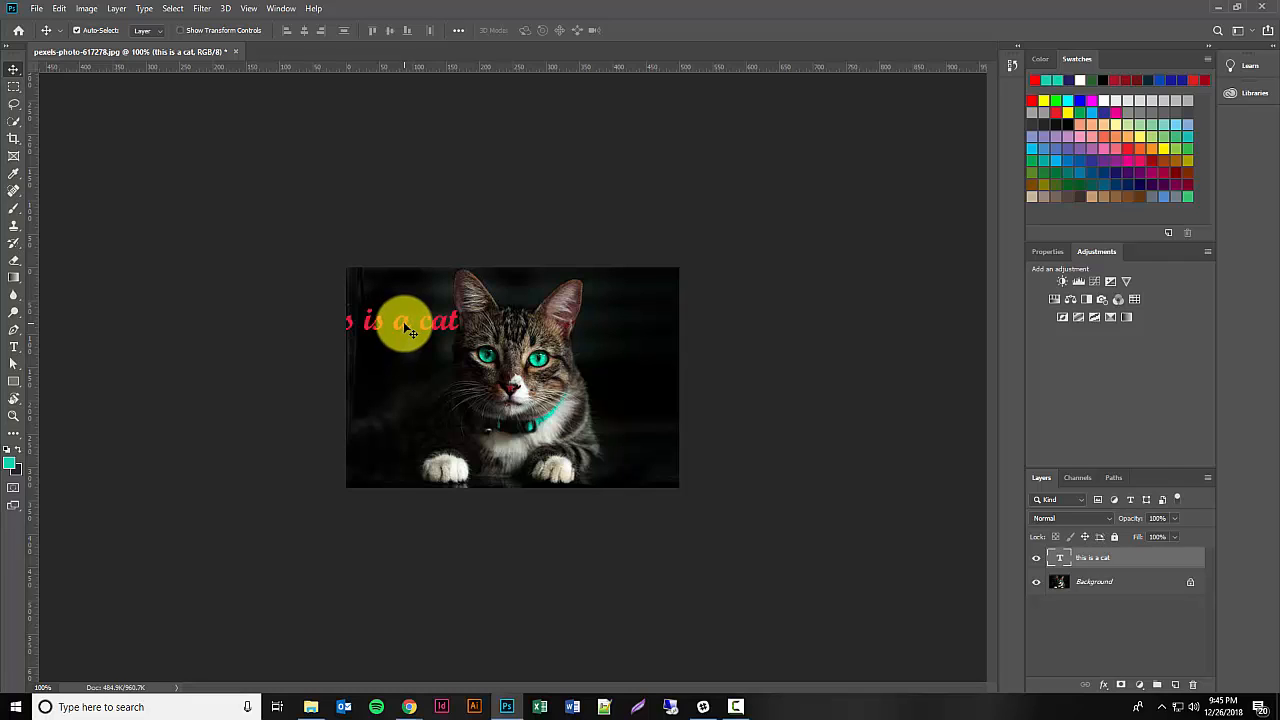
left_click_drag(412, 323, 536, 452)
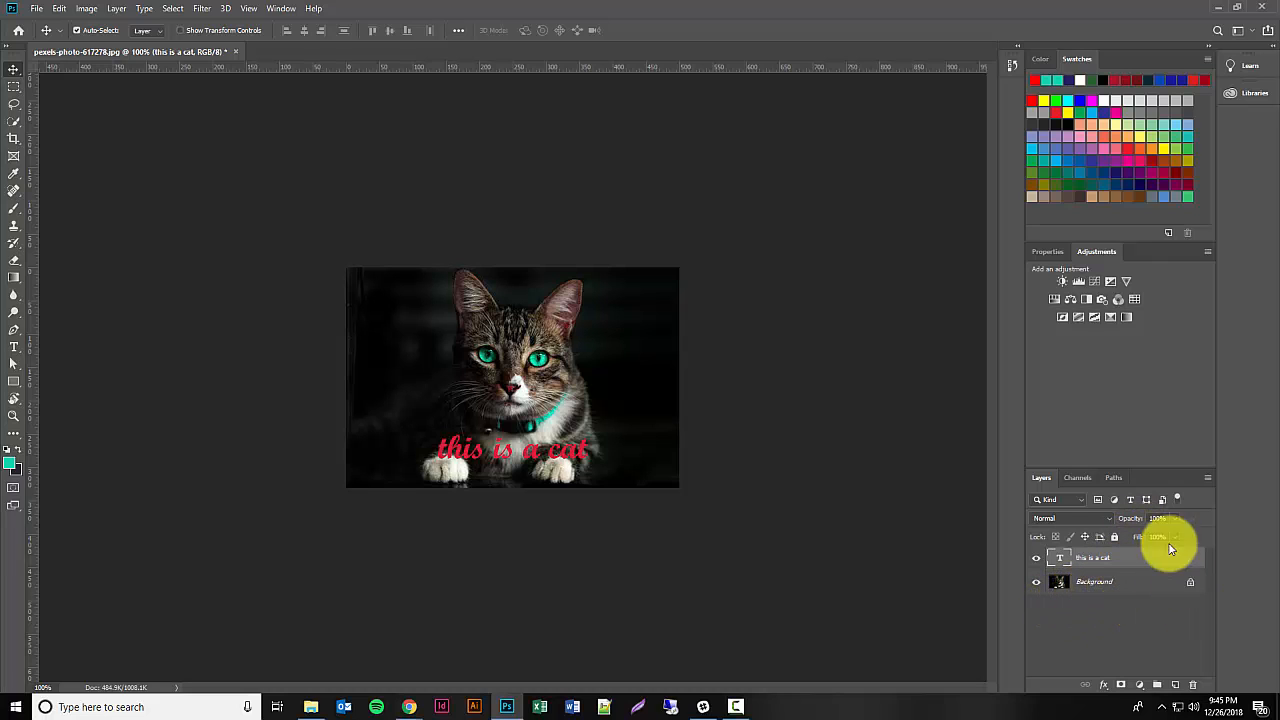
Step: Deselect the layers, hide the "this is a cat" text layer and the Background, and show both again
left_click(1094, 630)
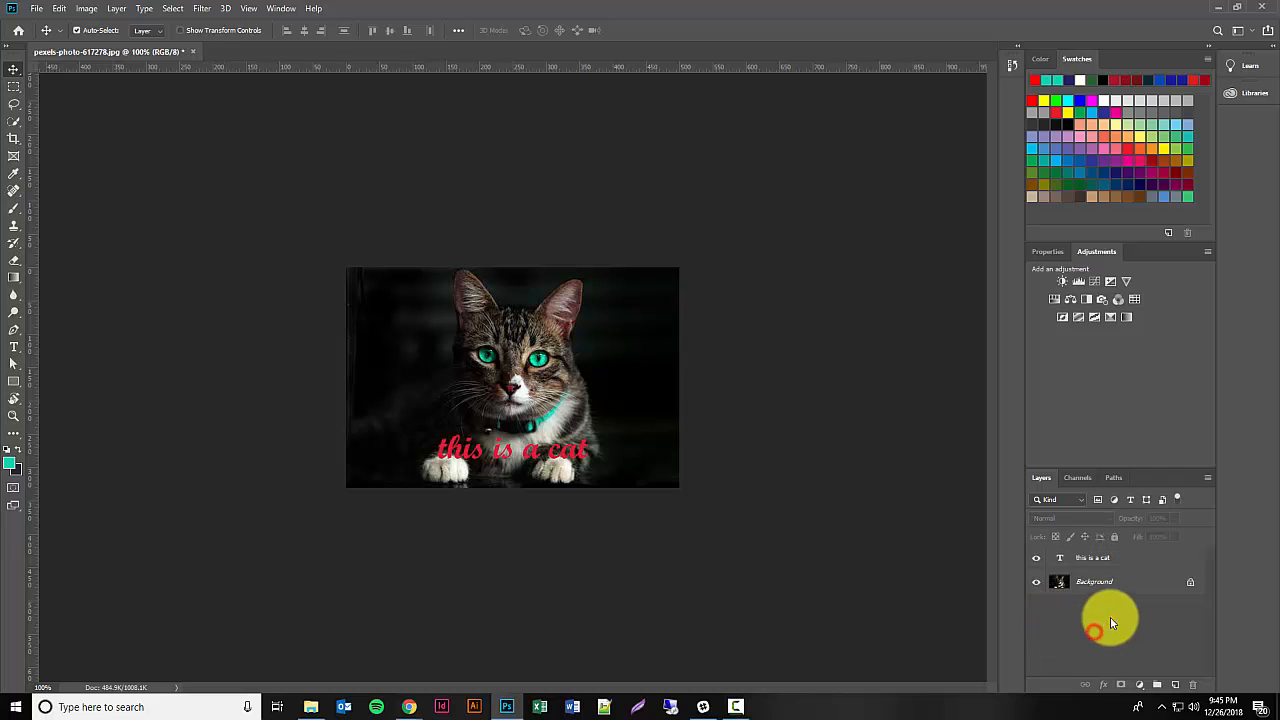
left_click(1039, 561)
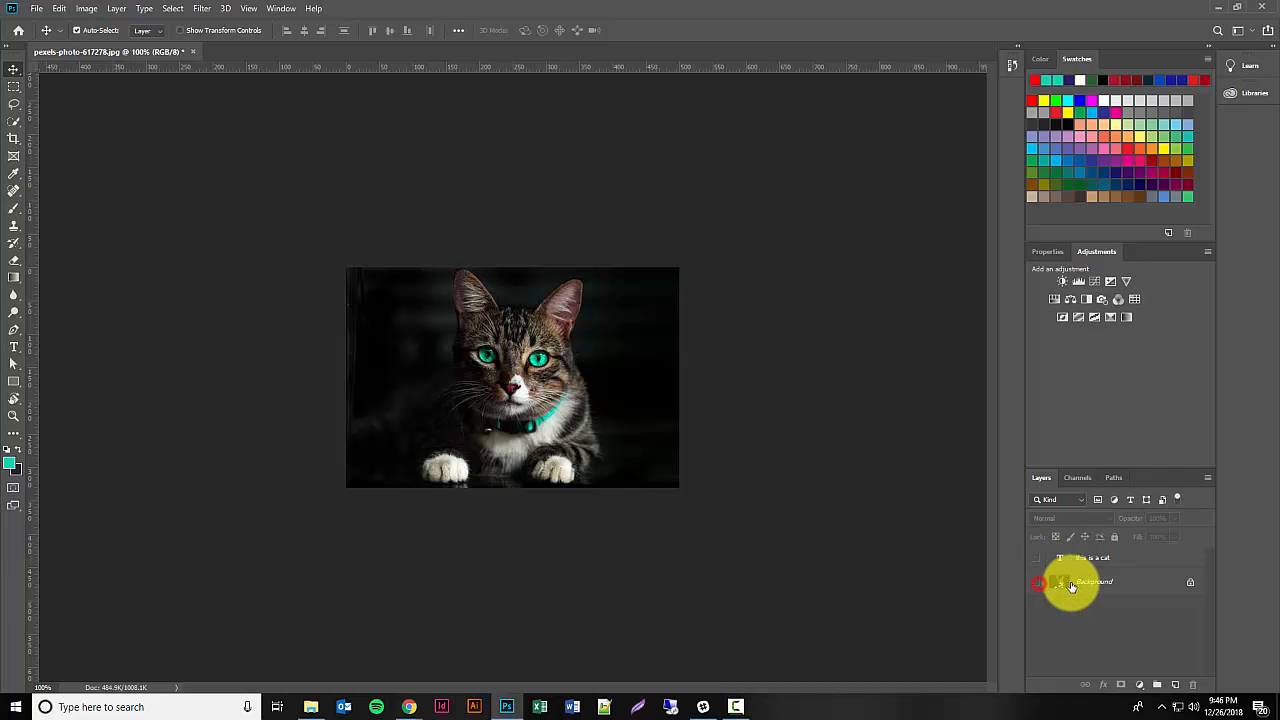
left_click(1037, 582)
left_click_drag(1037, 583, 1037, 558)
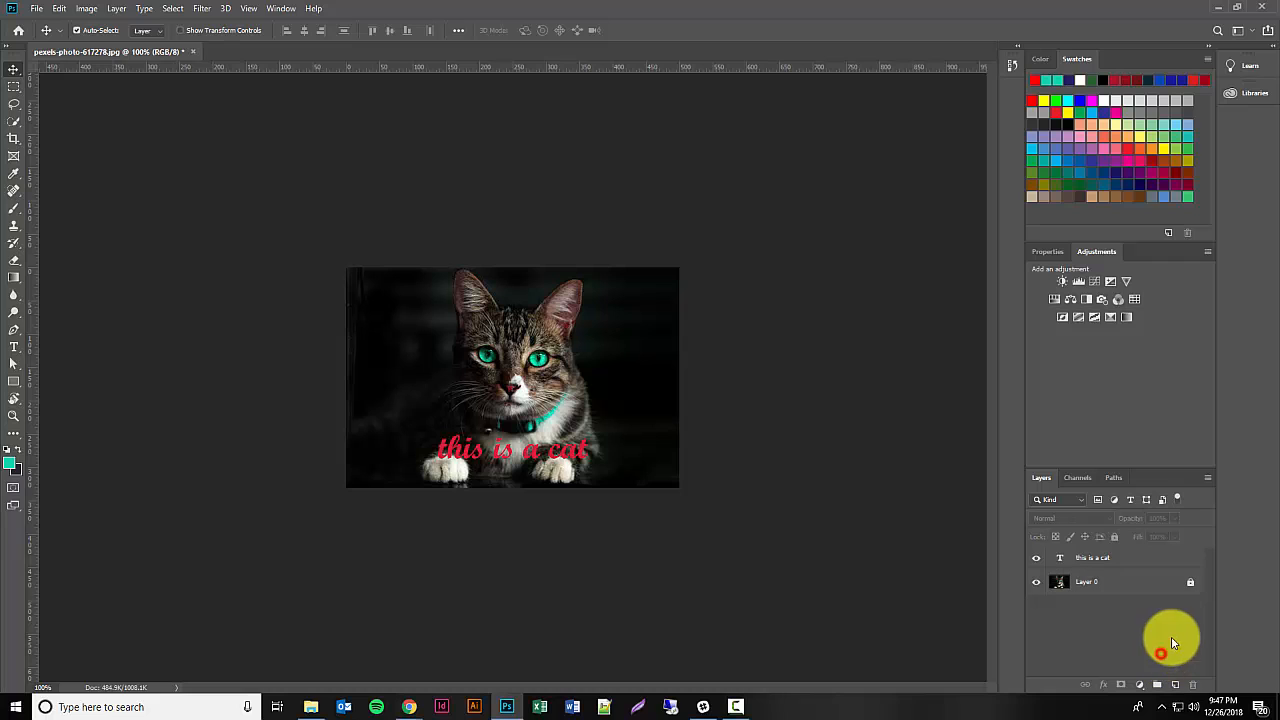
Step: Unlock Layer 0 beneath the text layer and switch to the Rectangle tool
left_click(1190, 581)
left_click(1193, 585)
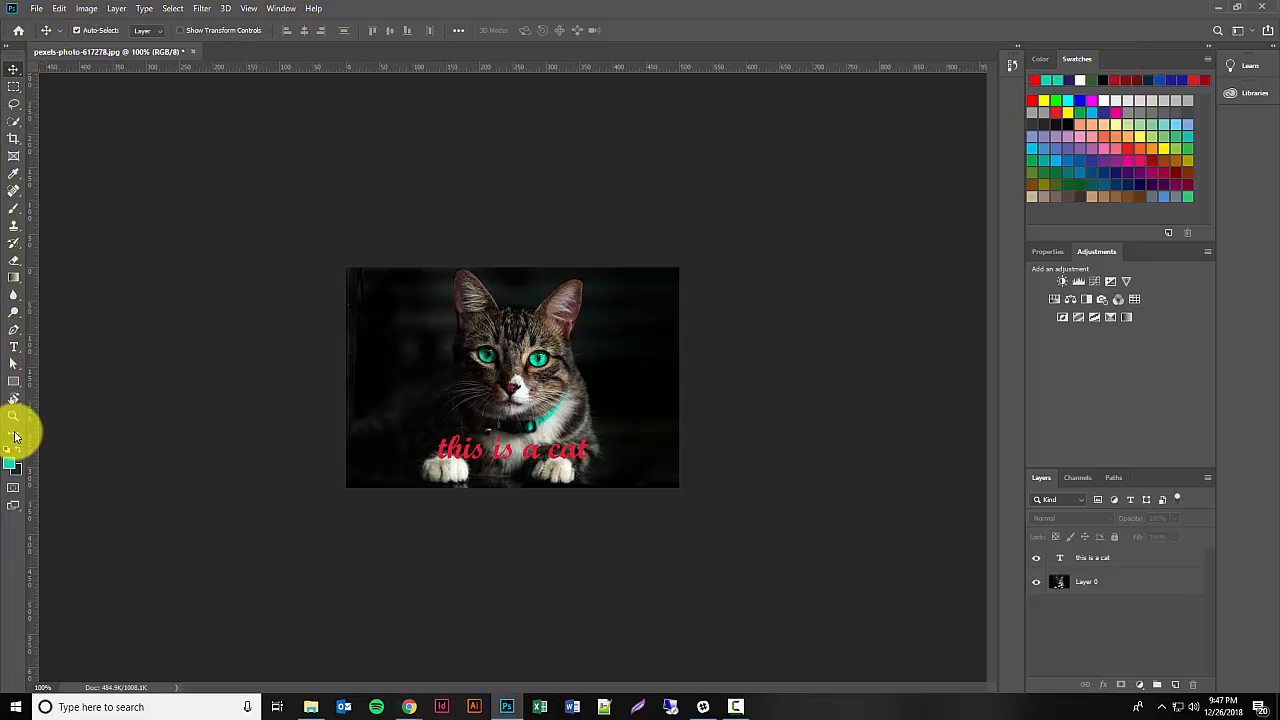
left_click(16, 381)
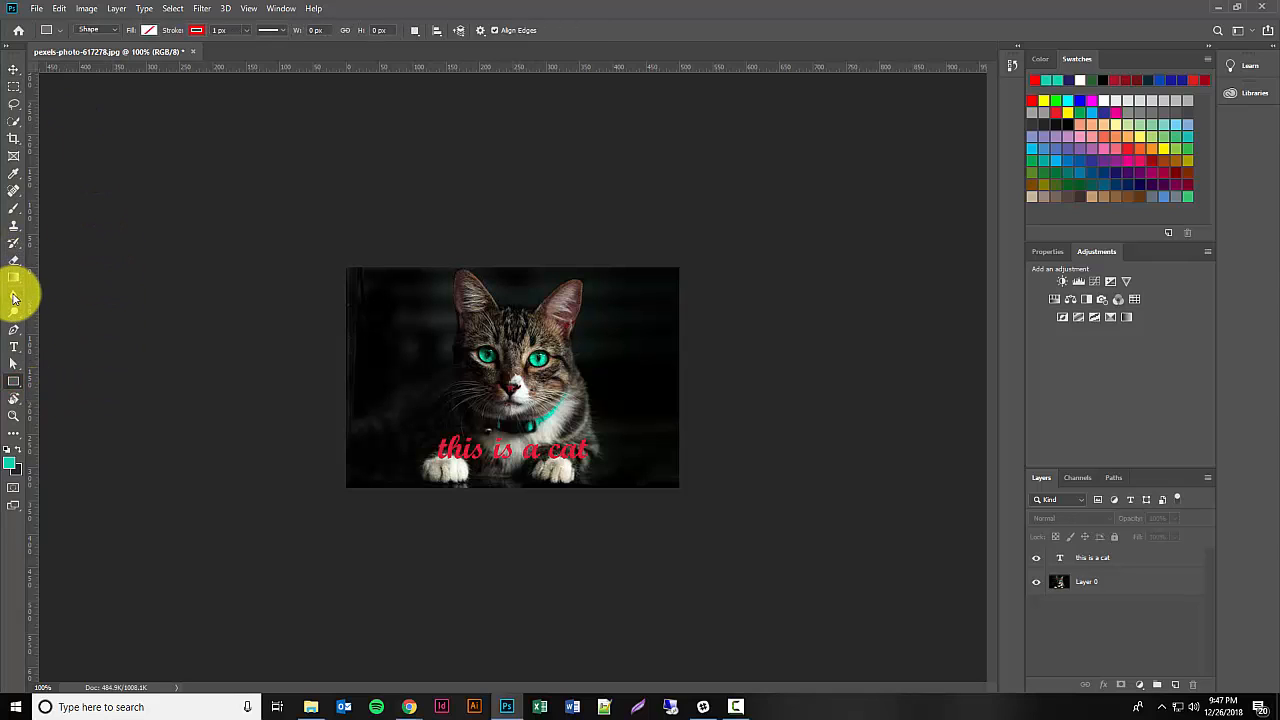